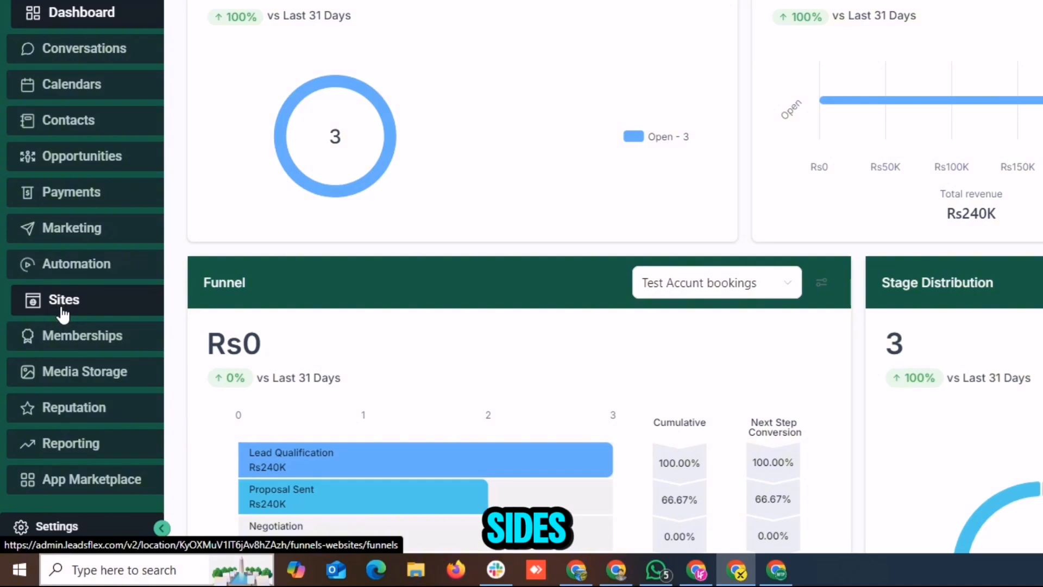
# Step: Open the funnels list of the Sites area
pyautogui.click(62, 312)
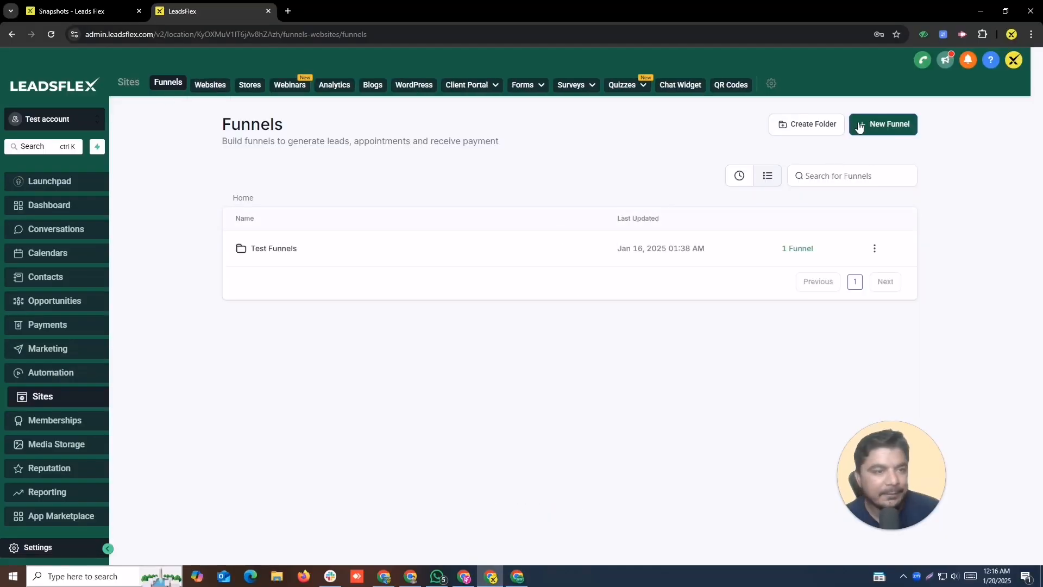
pyautogui.click(864, 123)
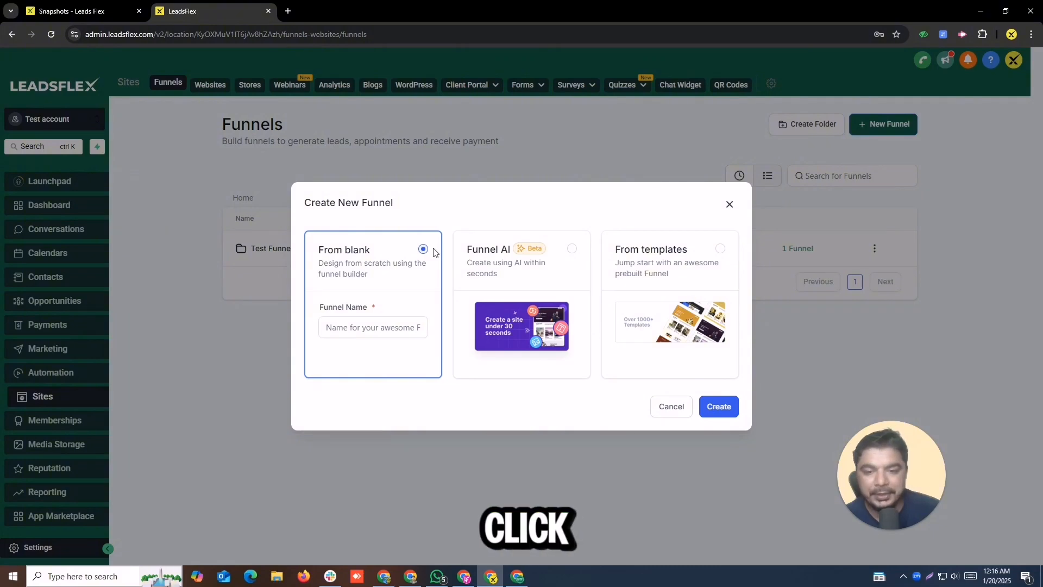
pyautogui.click(677, 261)
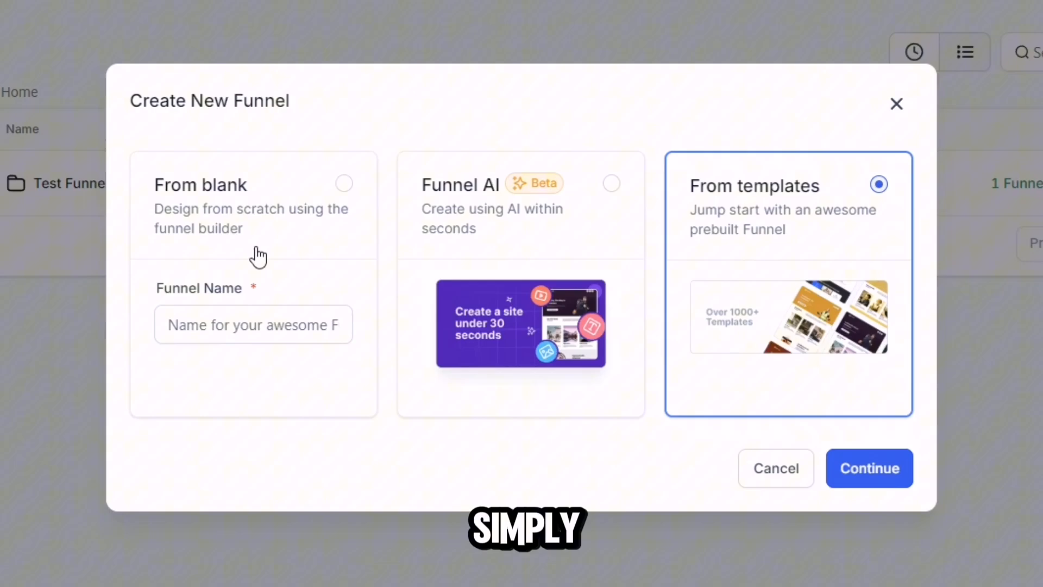
pyautogui.click(373, 286)
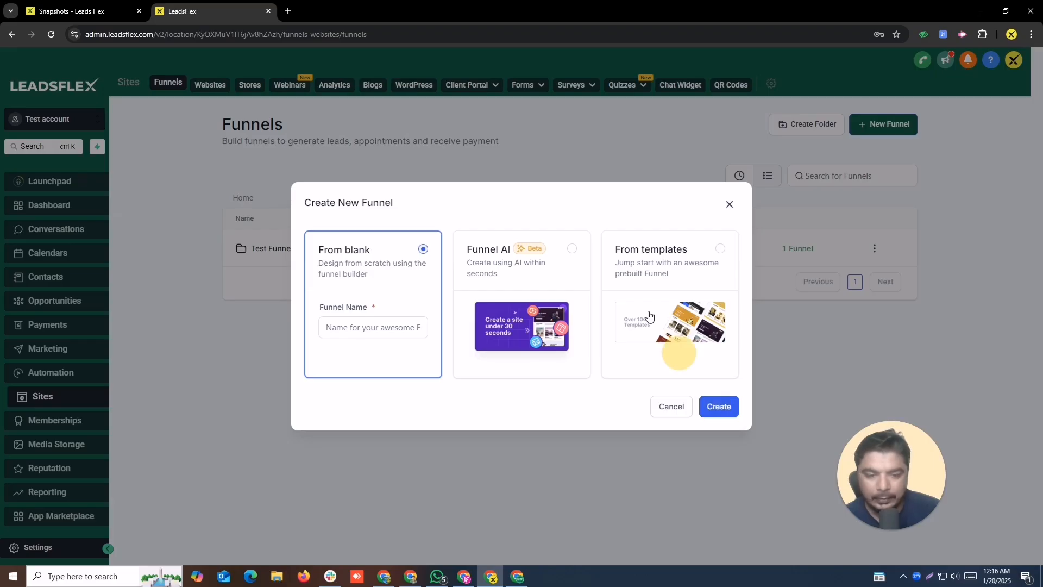
pyautogui.click(680, 408)
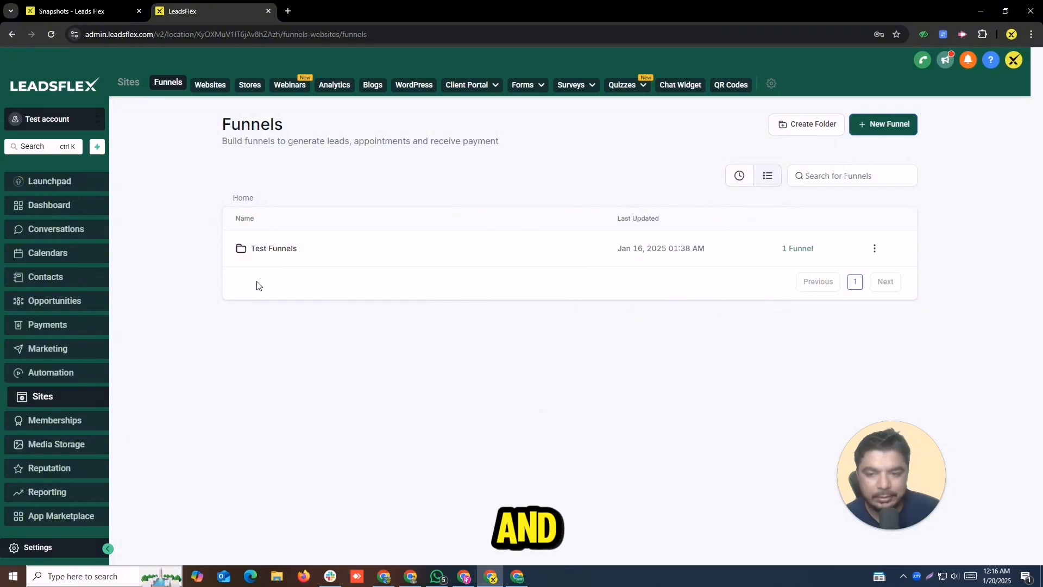
# Step: Open the Test Funnels folder and create the existing funnel's control page from blank
pyautogui.click(273, 248)
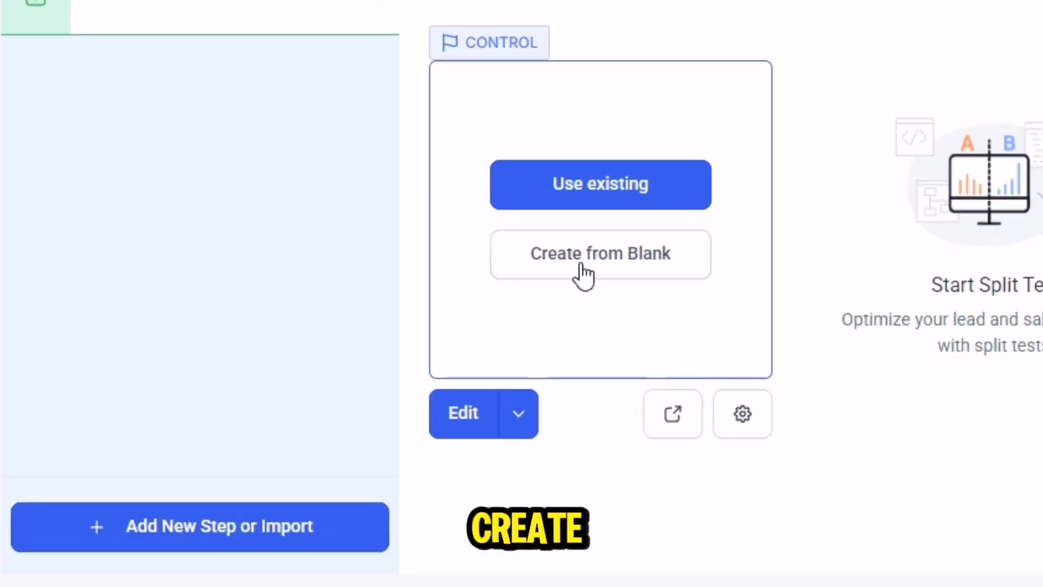
pyautogui.click(581, 267)
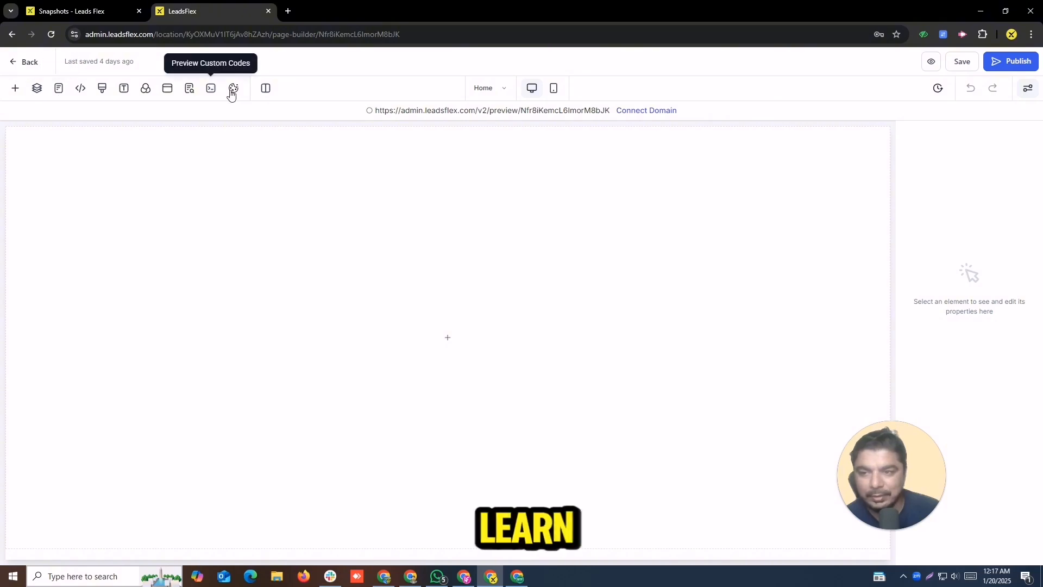
# Step: Add a full-width section to the empty page and place a 2 Column row inside it
pyautogui.click(15, 88)
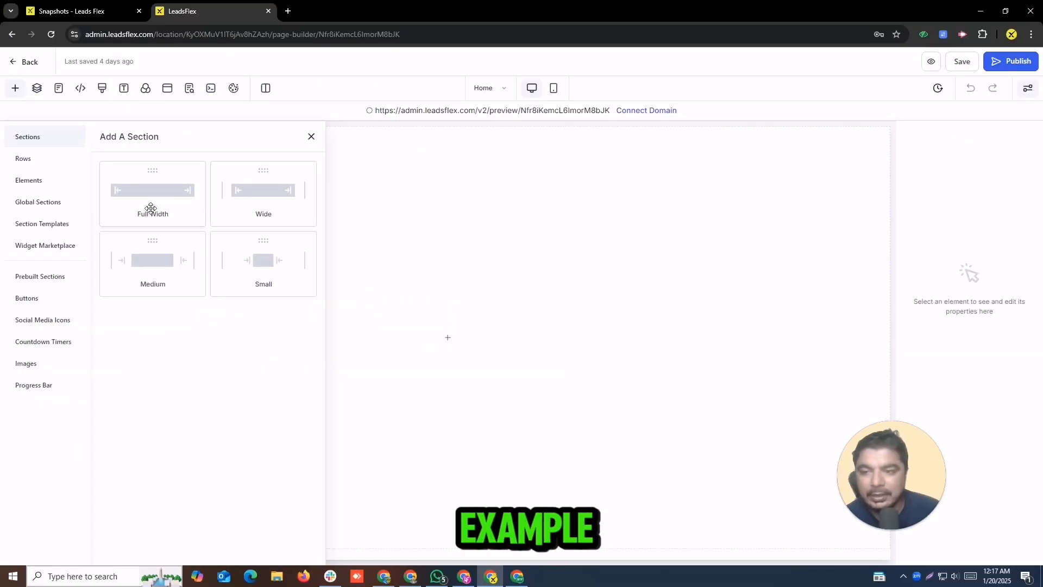
pyautogui.moveTo(146, 203); pyautogui.dragTo(413, 190)
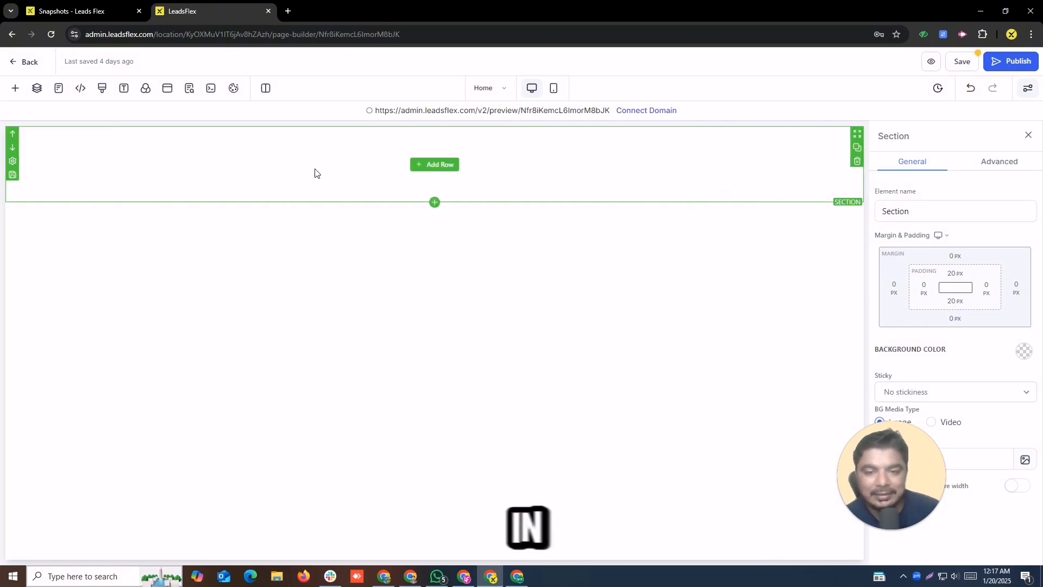
pyautogui.click(424, 172)
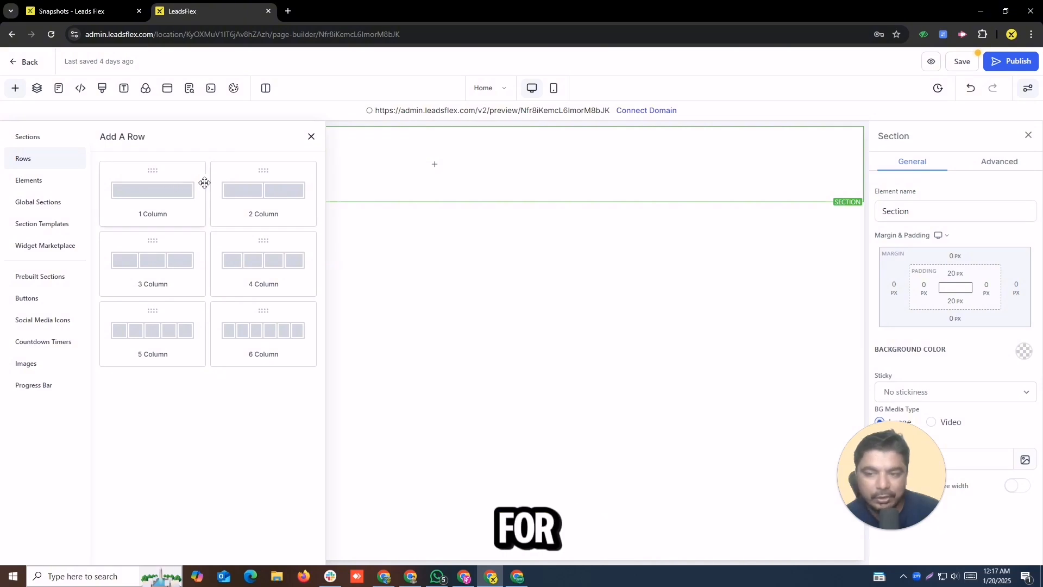
pyautogui.moveTo(232, 182); pyautogui.dragTo(383, 175)
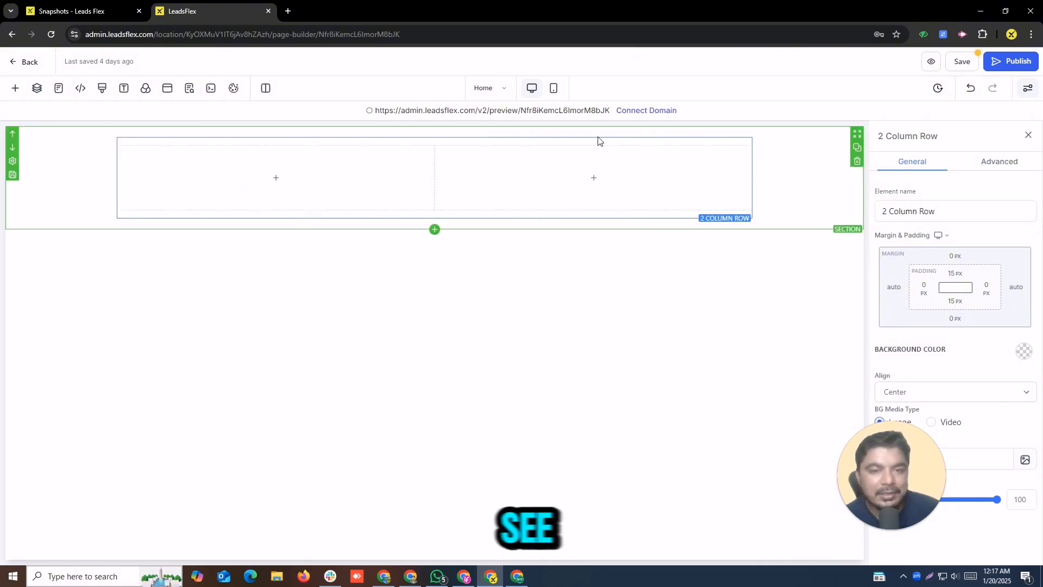
# Step: Place a Headline element in the first column of the two-column row
pyautogui.click(45, 180)
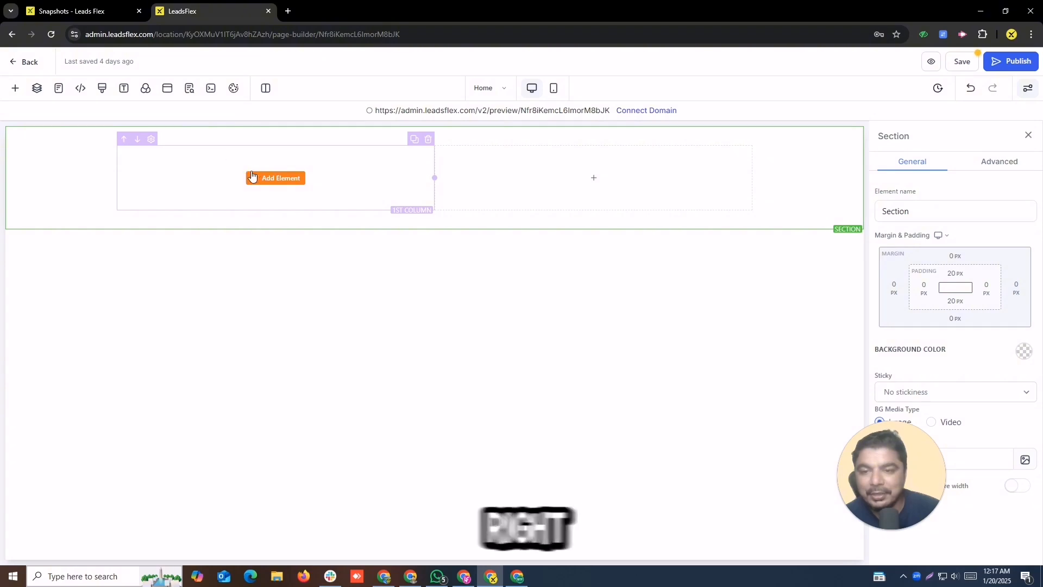
pyautogui.click(289, 179)
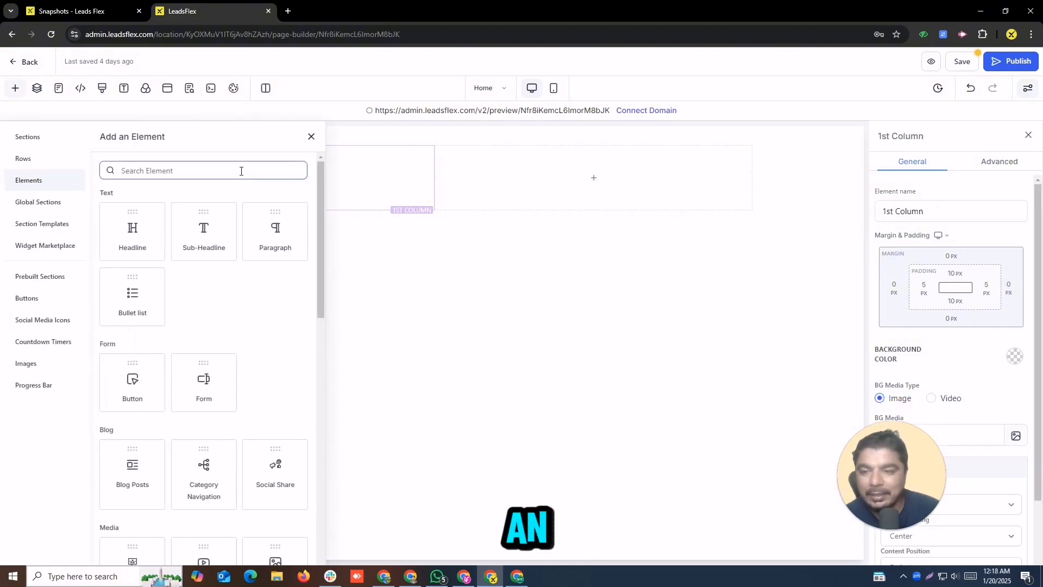
pyautogui.click(241, 170)
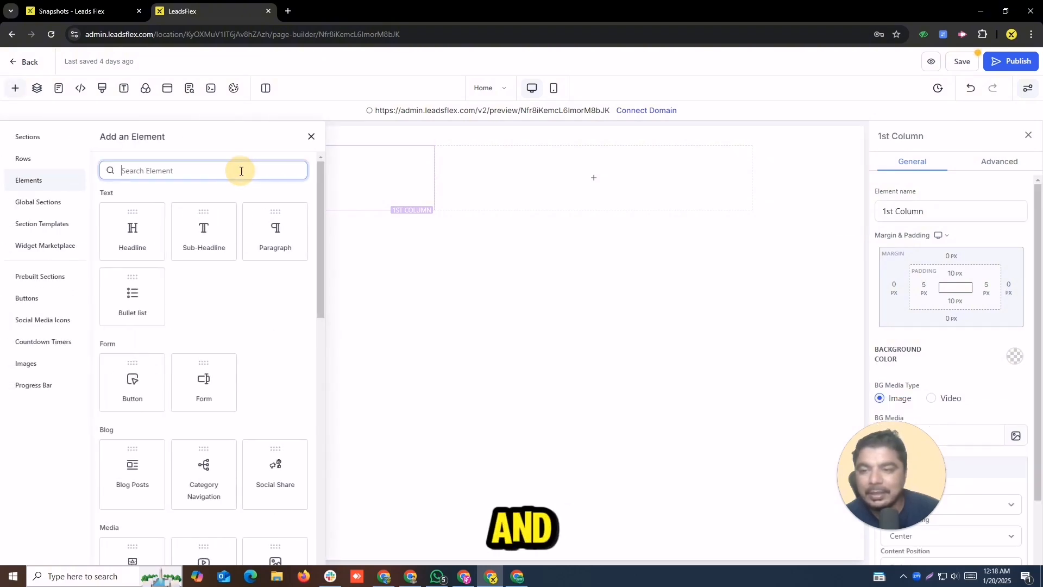
pyautogui.click(122, 233)
pyautogui.moveTo(121, 233); pyautogui.dragTo(273, 186)
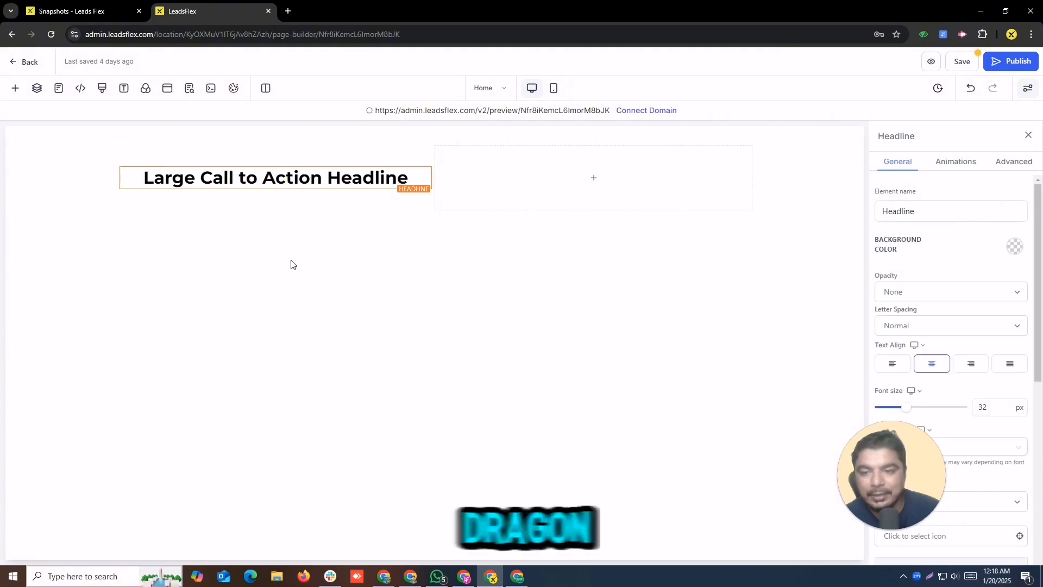
pyautogui.click(294, 177)
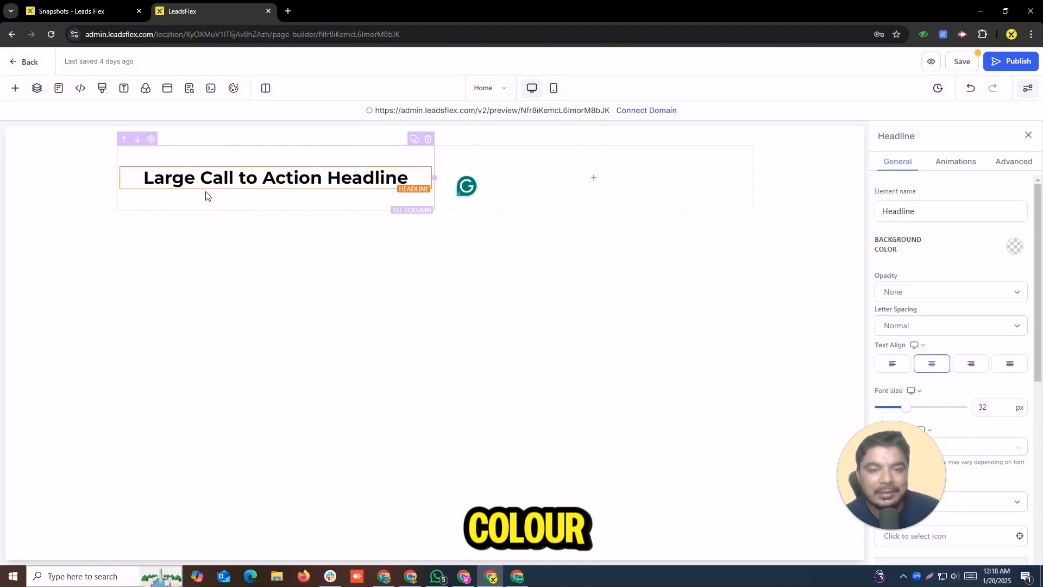
# Step: Place an Image element in the second column, beside the headline
pyautogui.click(600, 185)
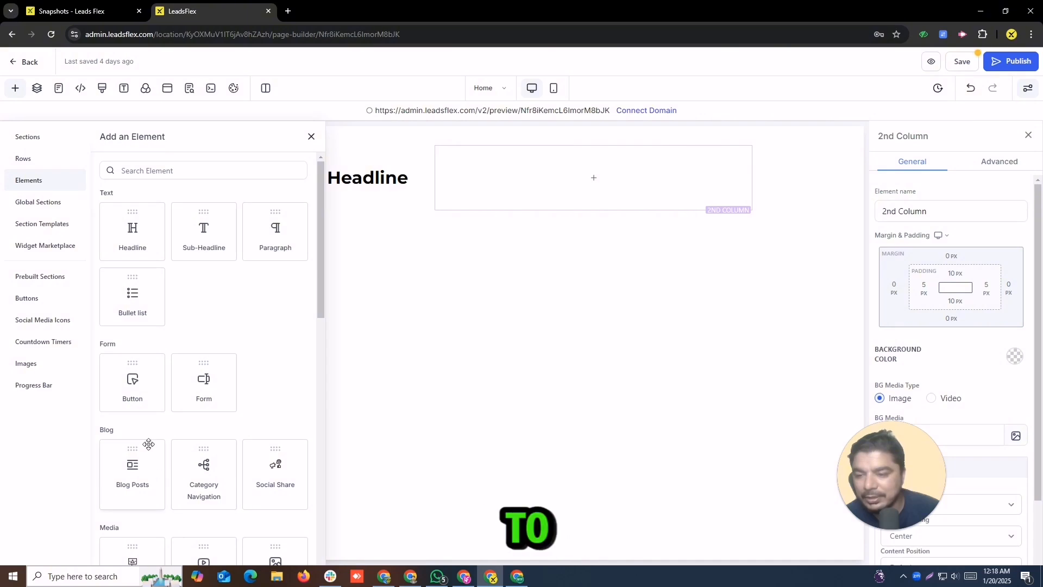
pyautogui.scroll(-15, 149, 444)
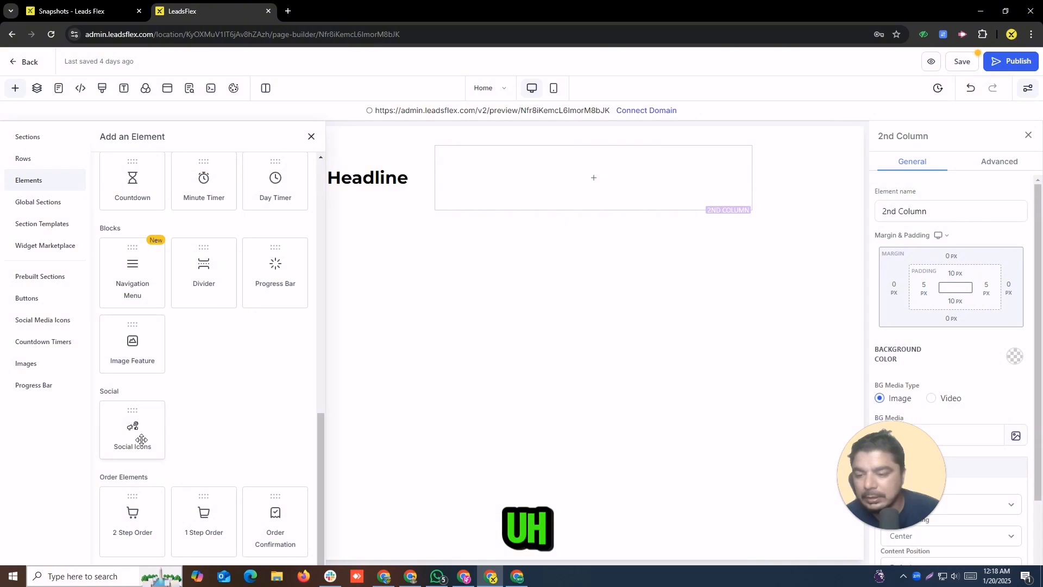
pyautogui.scroll(15, 119, 386)
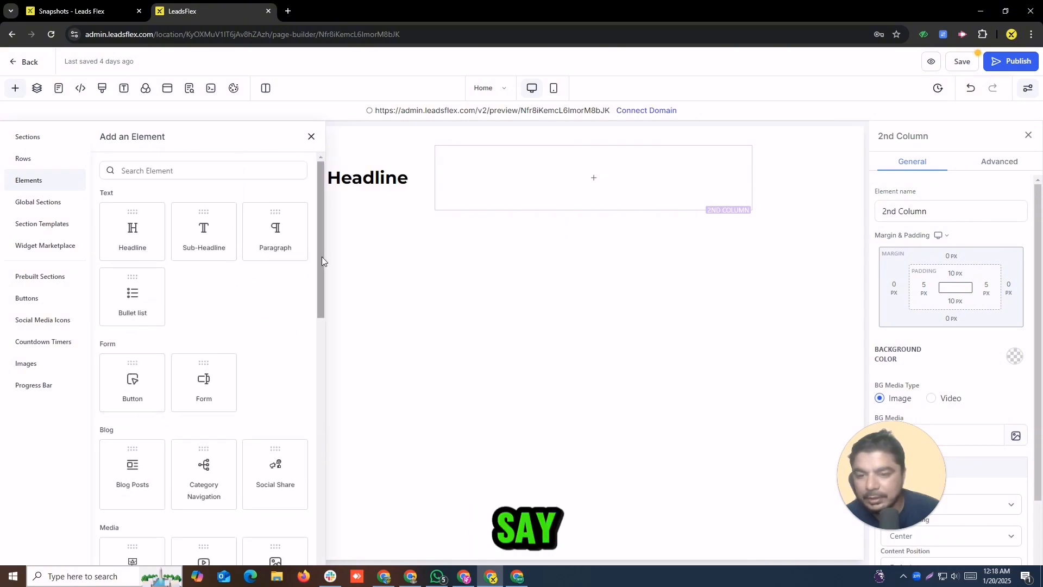
pyautogui.moveTo(320, 258); pyautogui.dragTo(326, 345)
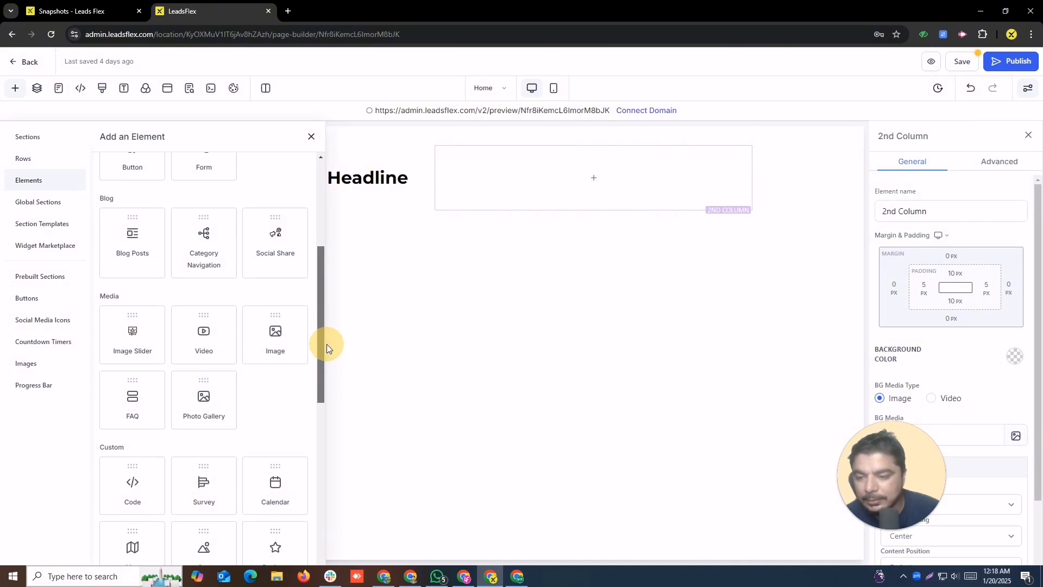
pyautogui.moveTo(263, 340); pyautogui.dragTo(582, 227)
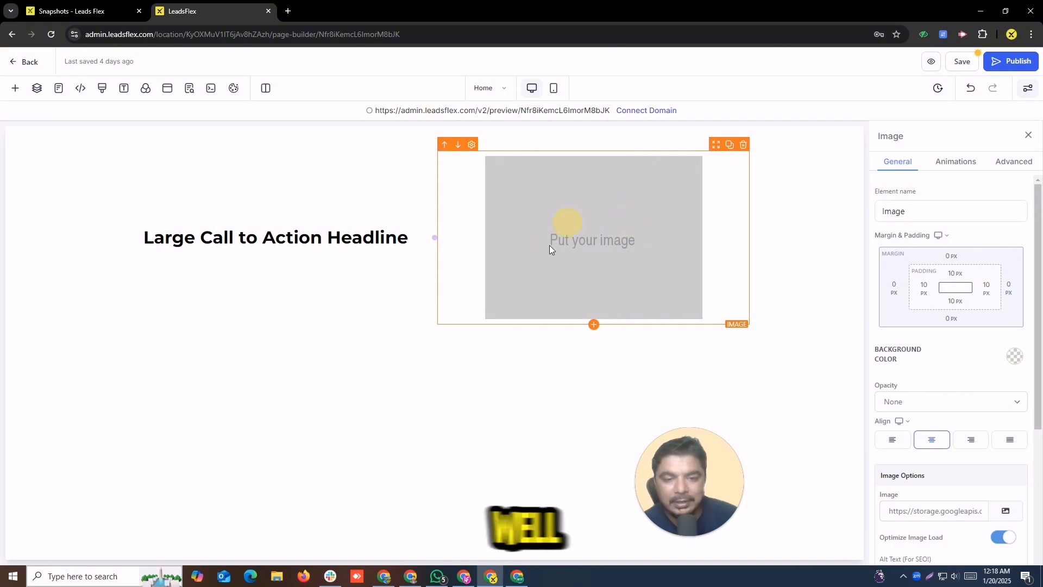
# Step: Replace the placeholder in the second column with an uploaded illustration of a person at a computer desk
pyautogui.click(1003, 509)
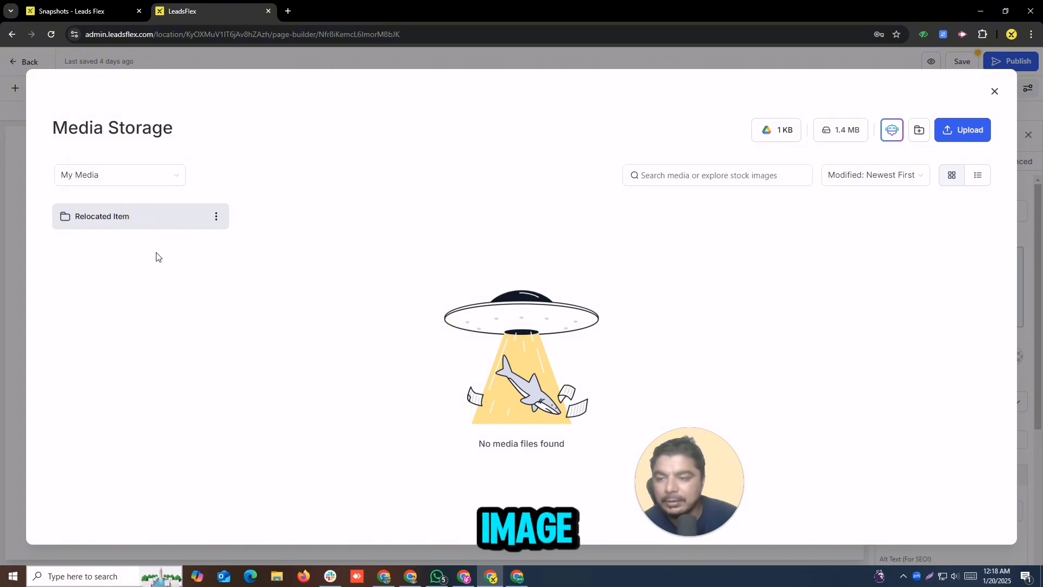
pyautogui.click(950, 131)
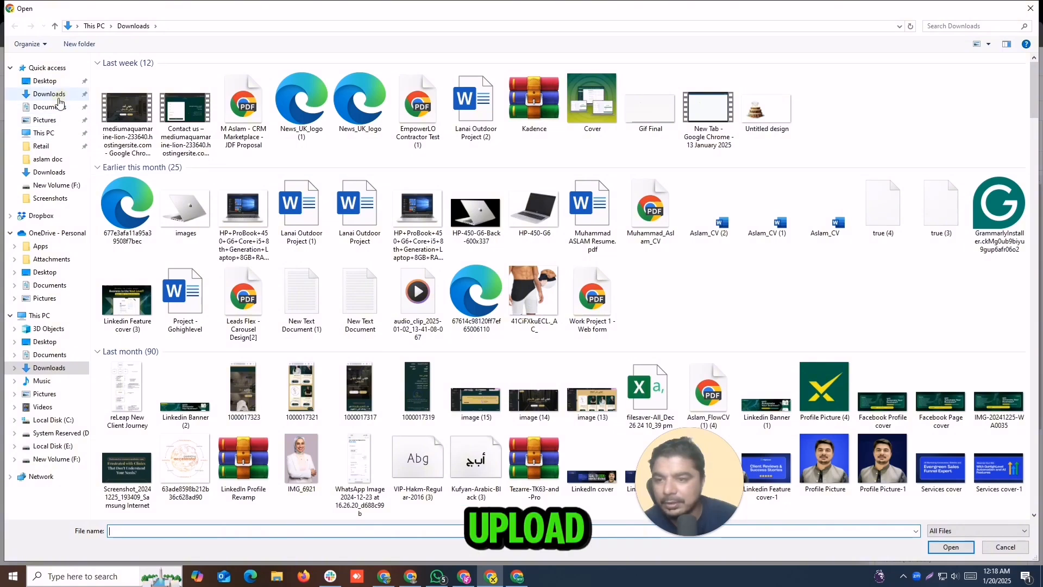
pyautogui.click(40, 95)
pyautogui.click(43, 81)
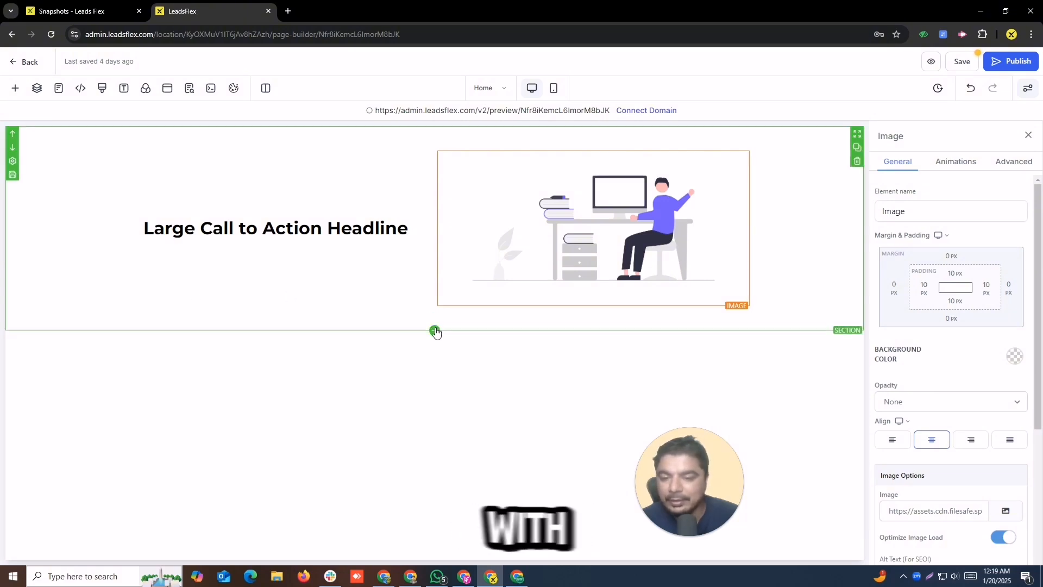
# Step: Add a second full-width section below the headline and image section
pyautogui.click(435, 330)
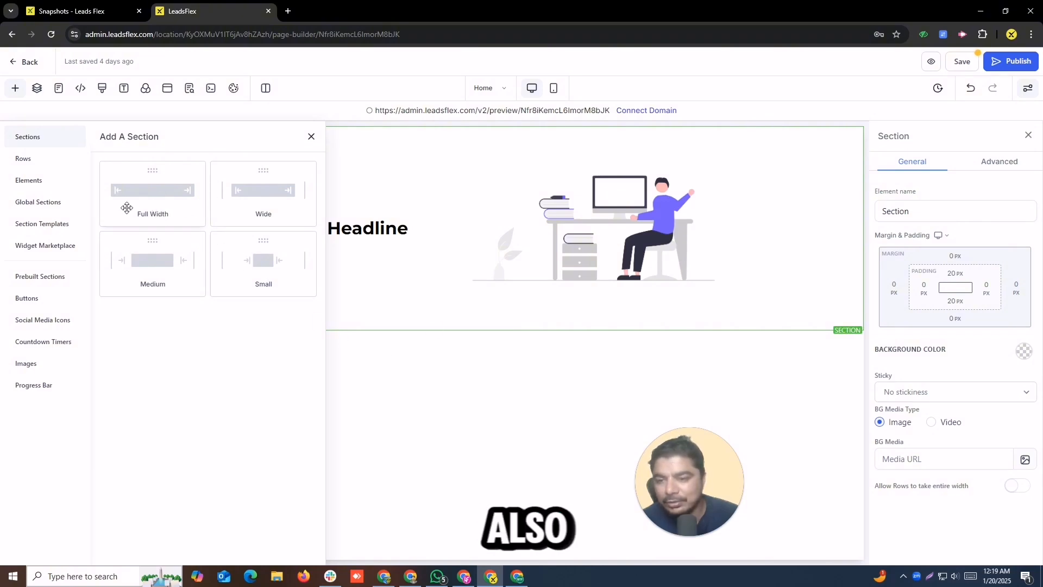
pyautogui.moveTo(127, 205); pyautogui.dragTo(426, 373)
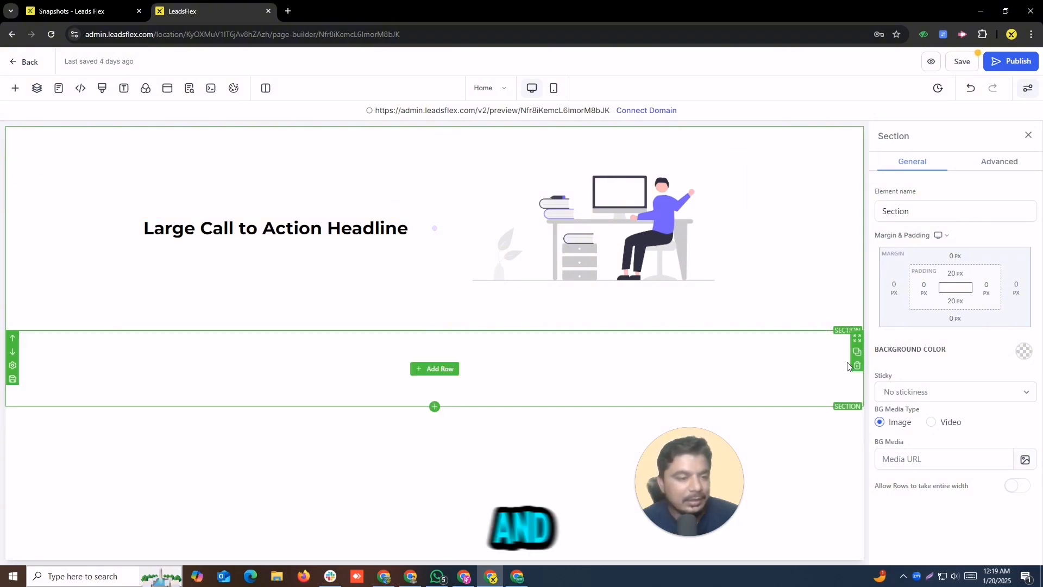
# Step: Try black as the background color of the headline and image section, and set it to light teal
pyautogui.click(1028, 359)
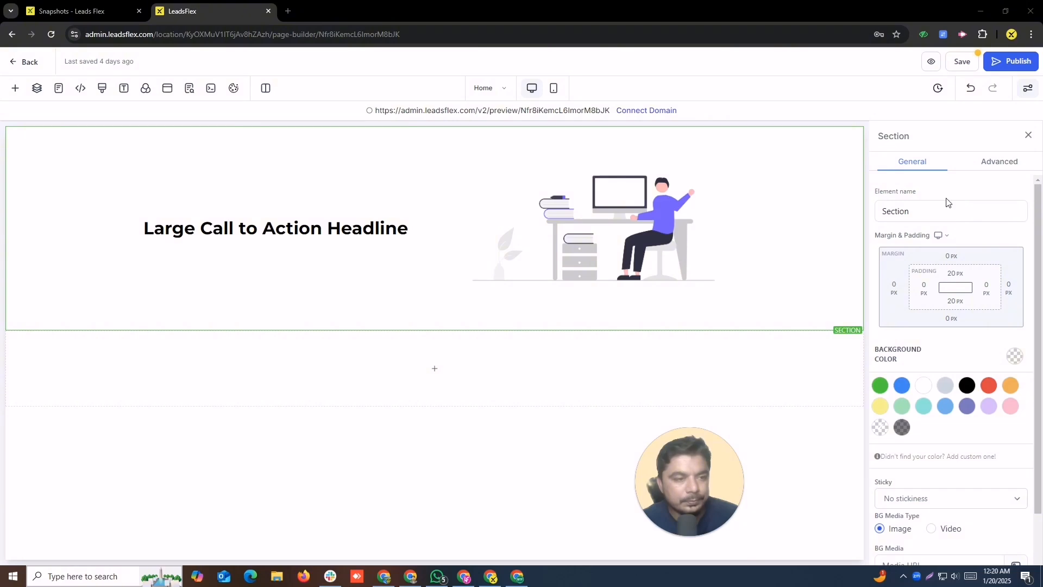
pyautogui.click(967, 386)
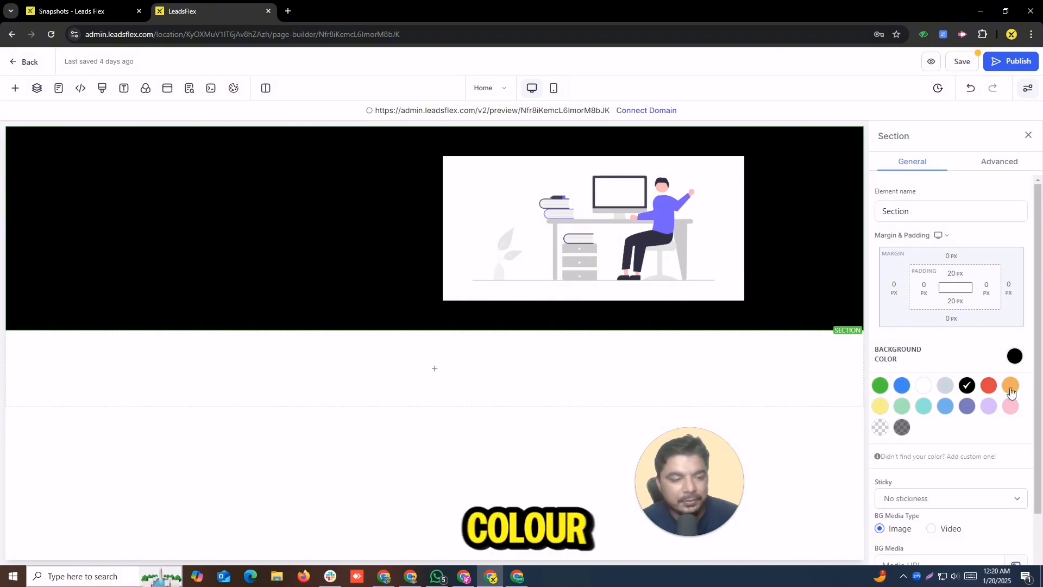
pyautogui.click(924, 406)
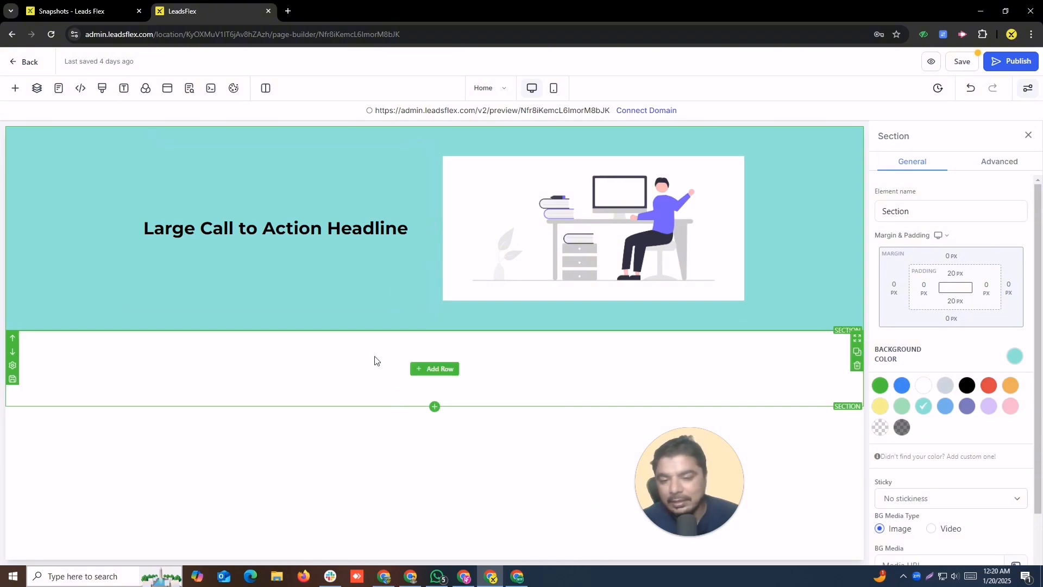
# Step: Delete the empty section below the teal one
pyautogui.click(281, 369)
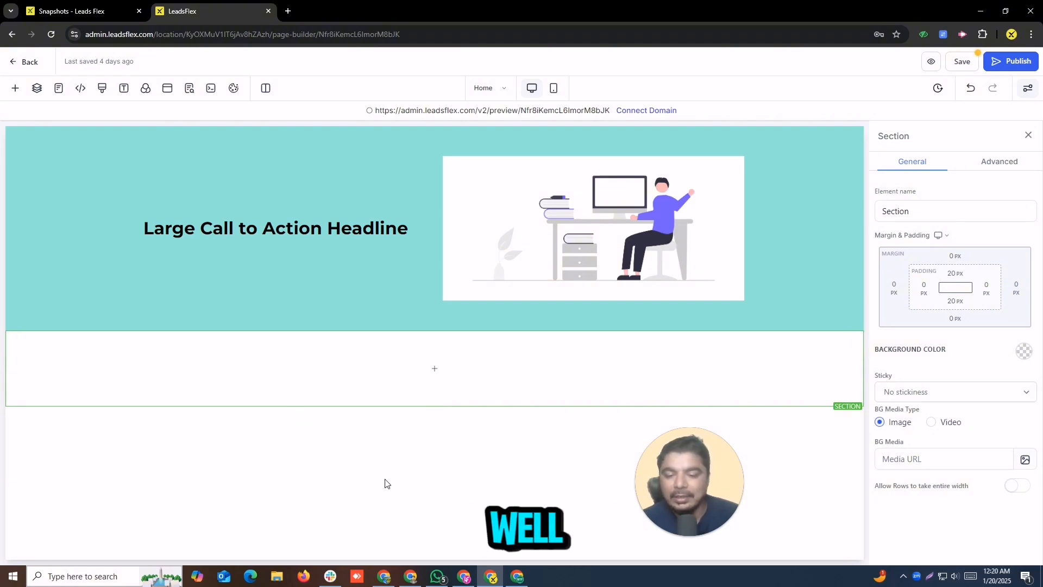
pyautogui.moveTo(438, 369)
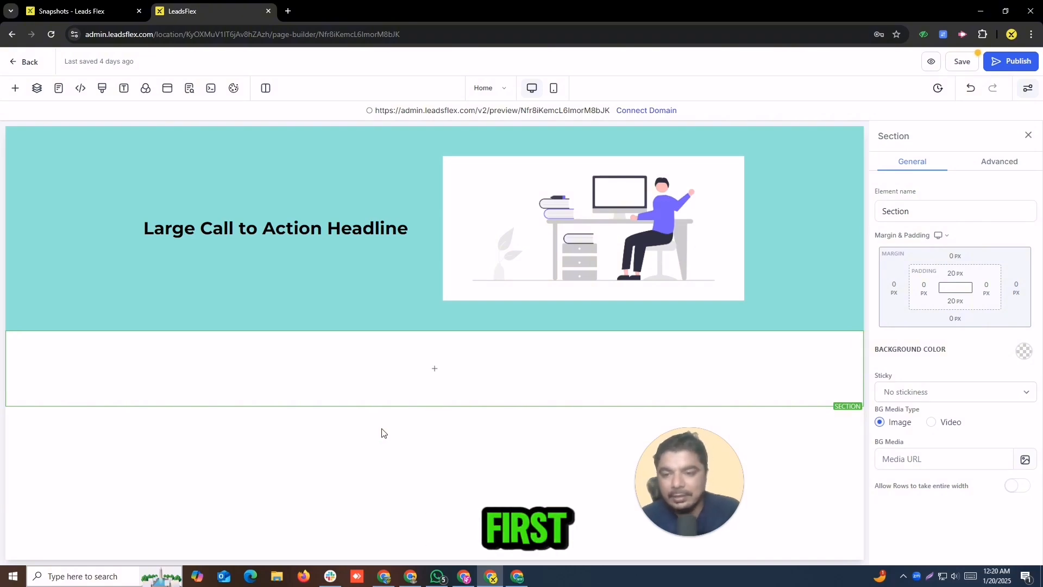
pyautogui.moveTo(450, 138)
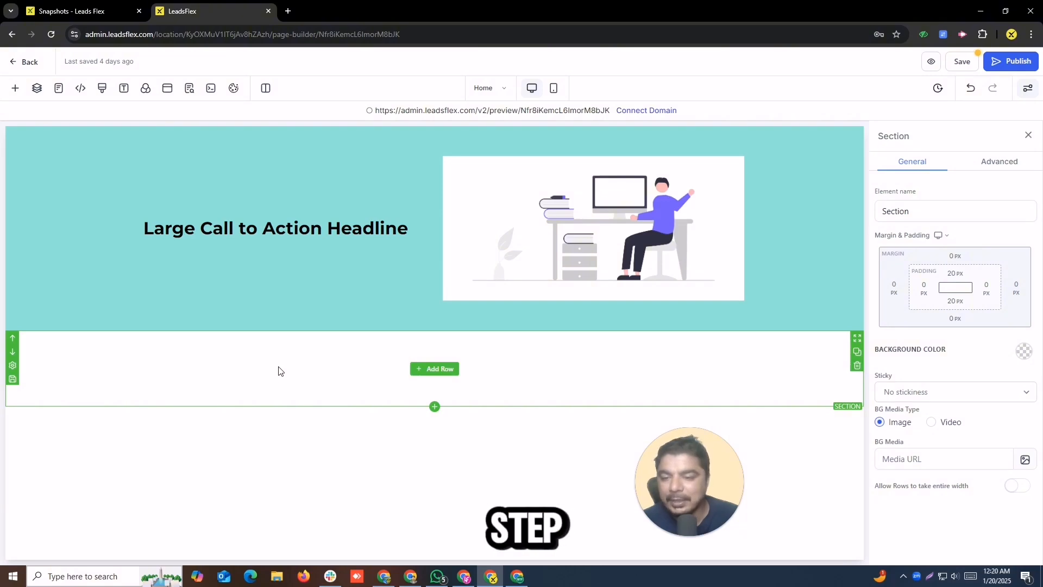
pyautogui.click(858, 365)
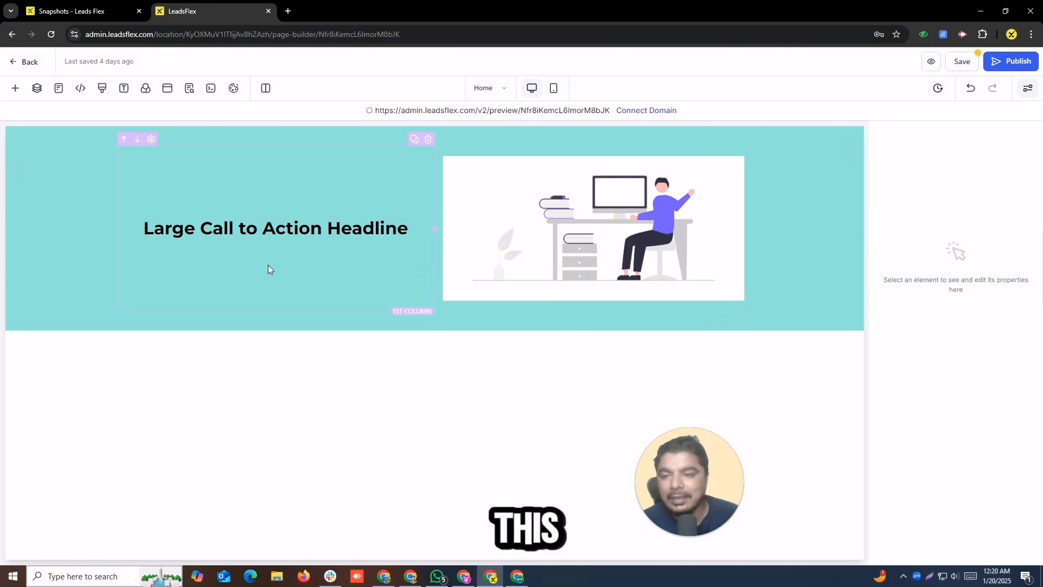
# Step: Rename the section with the headline and image to "Hero section"
pyautogui.click(22, 145)
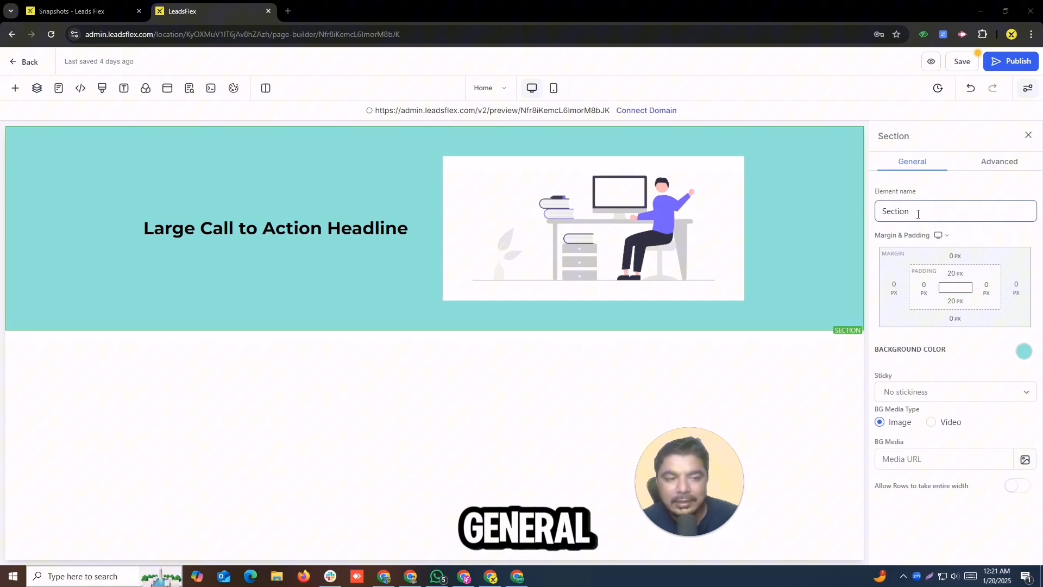
pyautogui.click(840, 356)
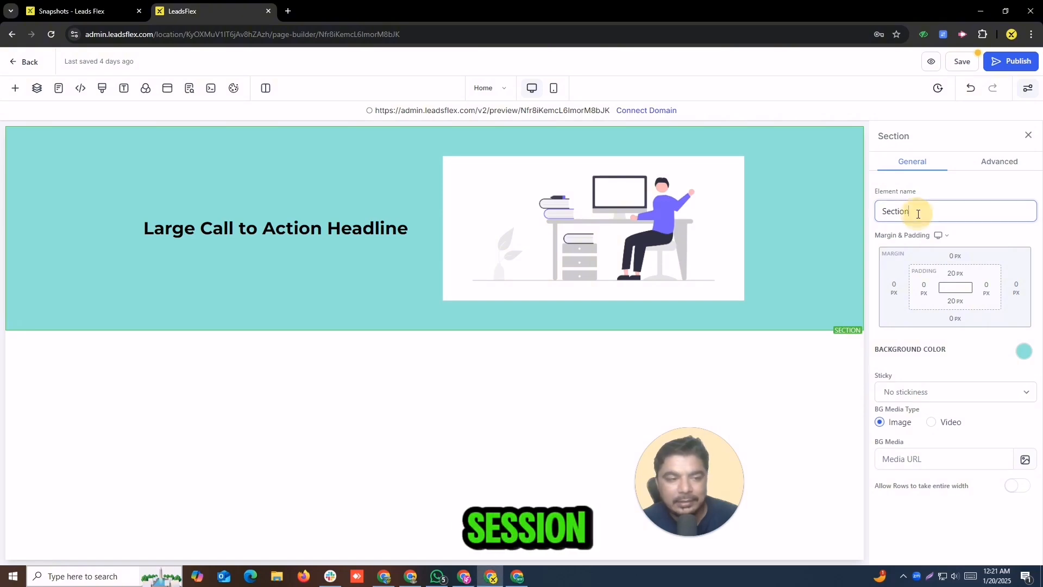
pyautogui.moveTo(918, 214); pyautogui.dragTo(882, 214)
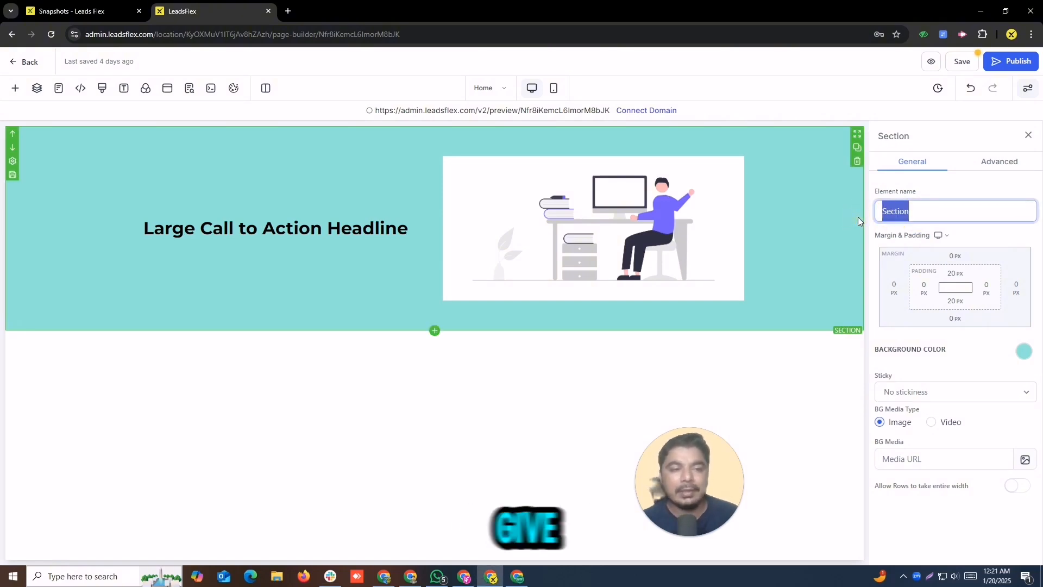
pyautogui.write('Hero')
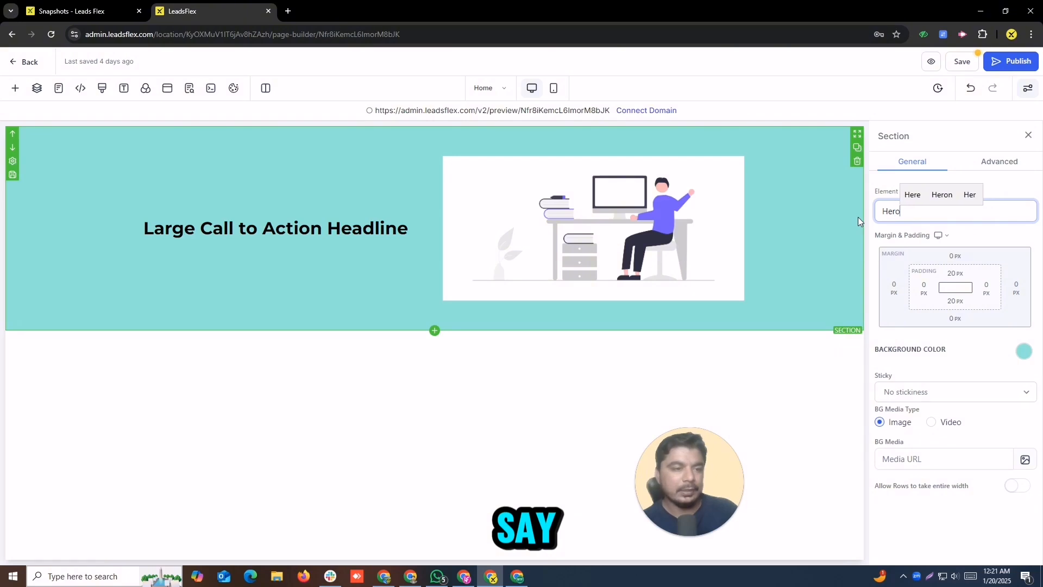
pyautogui.write(' sec')
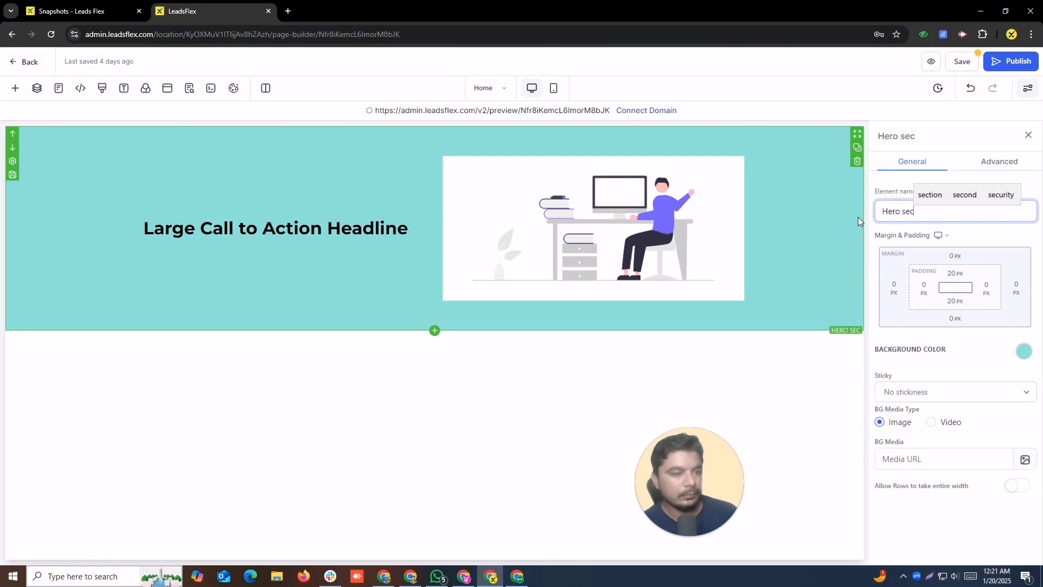
pyautogui.click(930, 194)
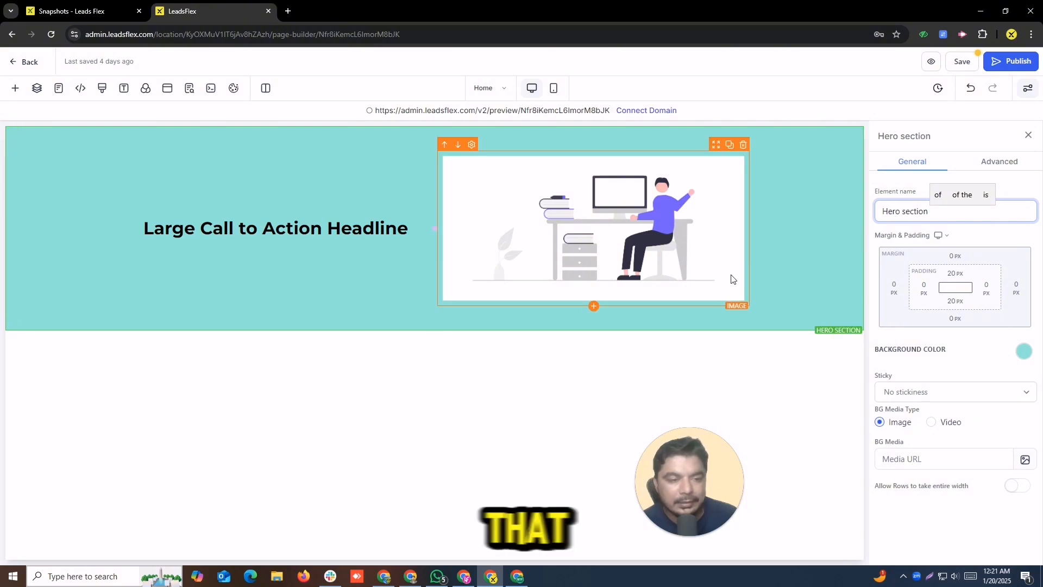
# Step: Try left margins of 50 px and -50 px on the hero section, and set the margin back to 0
pyautogui.click(897, 288)
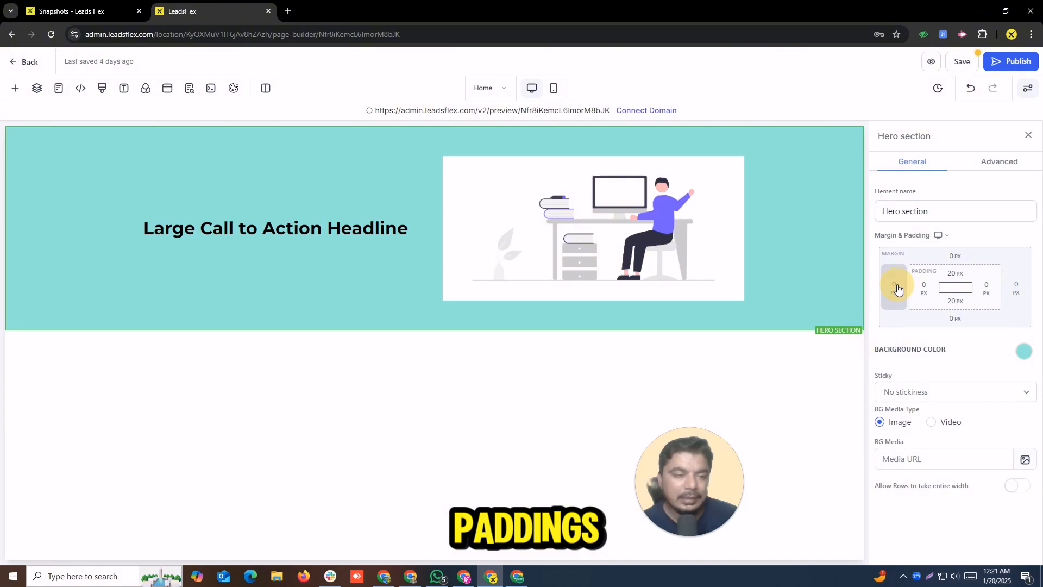
pyautogui.moveTo(856, 321); pyautogui.dragTo(918, 322)
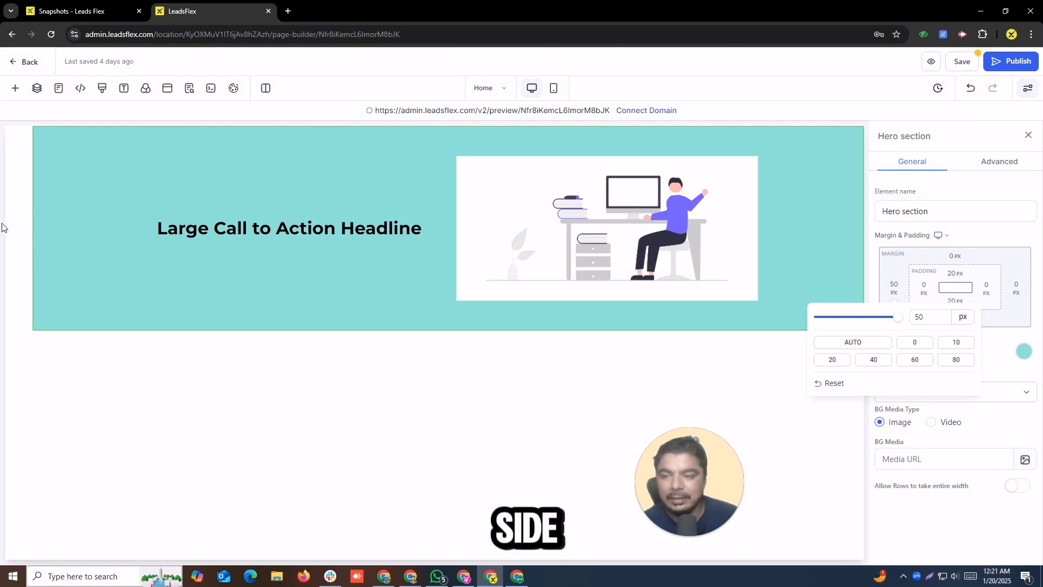
pyautogui.moveTo(894, 319); pyautogui.dragTo(791, 336)
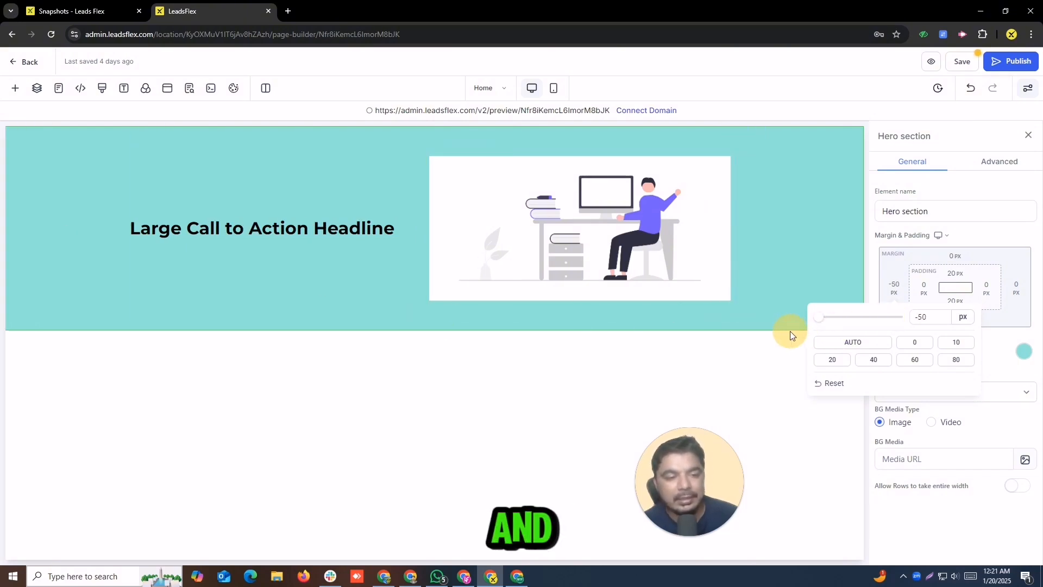
pyautogui.click(875, 361)
pyautogui.moveTo(890, 317)
pyautogui.mouseDown()
pyautogui.moveTo(762, 331)
pyautogui.moveTo(933, 327)
pyautogui.moveTo(936, 318)
pyautogui.moveTo(887, 320)
pyautogui.mouseUp()
pyautogui.write('0')
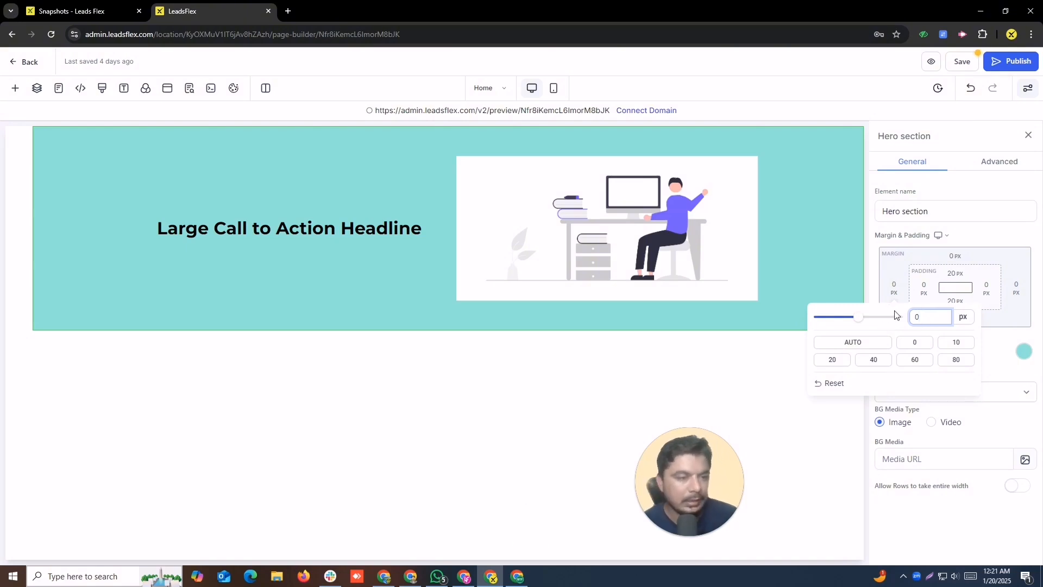
pyautogui.click(895, 291)
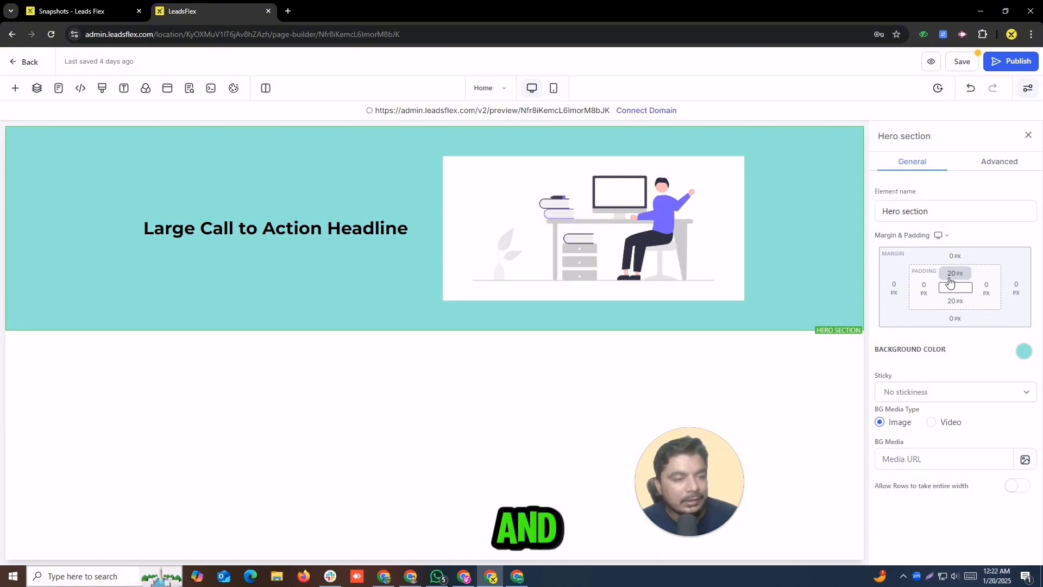
# Step: Try top paddings of 0 and 50 px on the hero section, and set the padding back to 20 px
pyautogui.click(949, 274)
pyautogui.moveTo(911, 303); pyautogui.dragTo(878, 298)
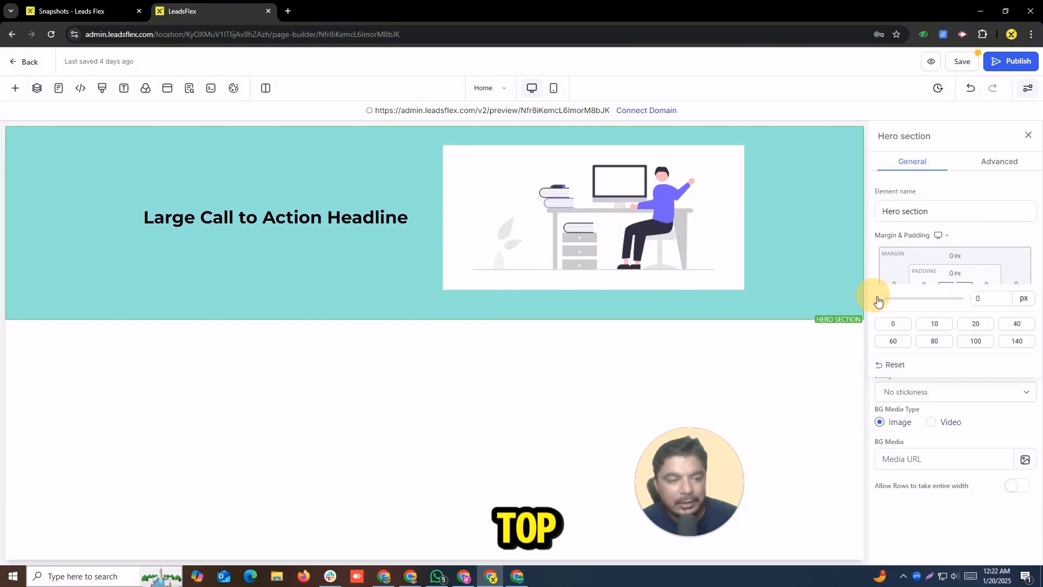
pyautogui.click(934, 340)
pyautogui.moveTo(957, 302); pyautogui.dragTo(992, 300)
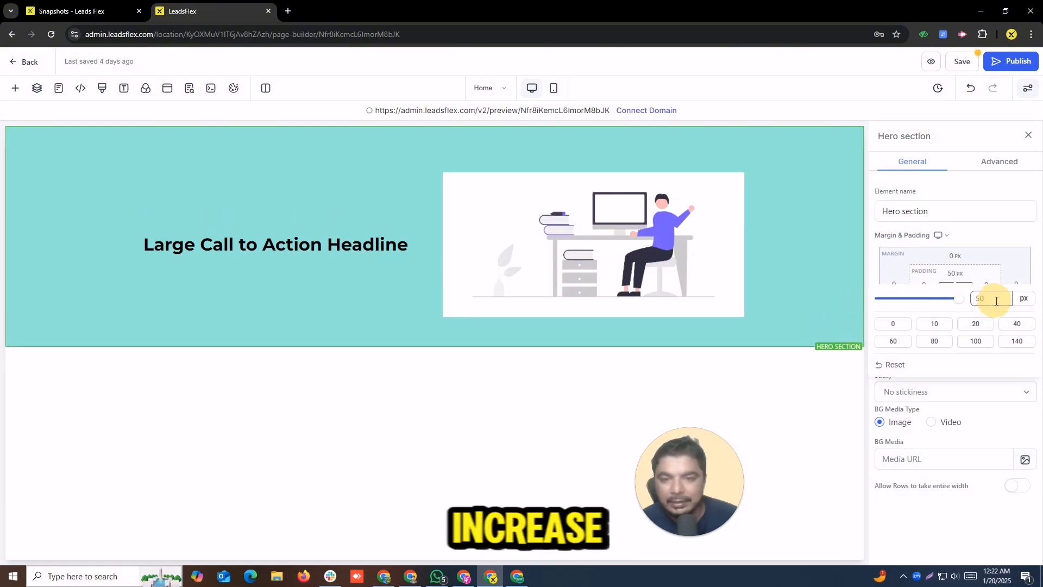
pyautogui.click(1018, 265)
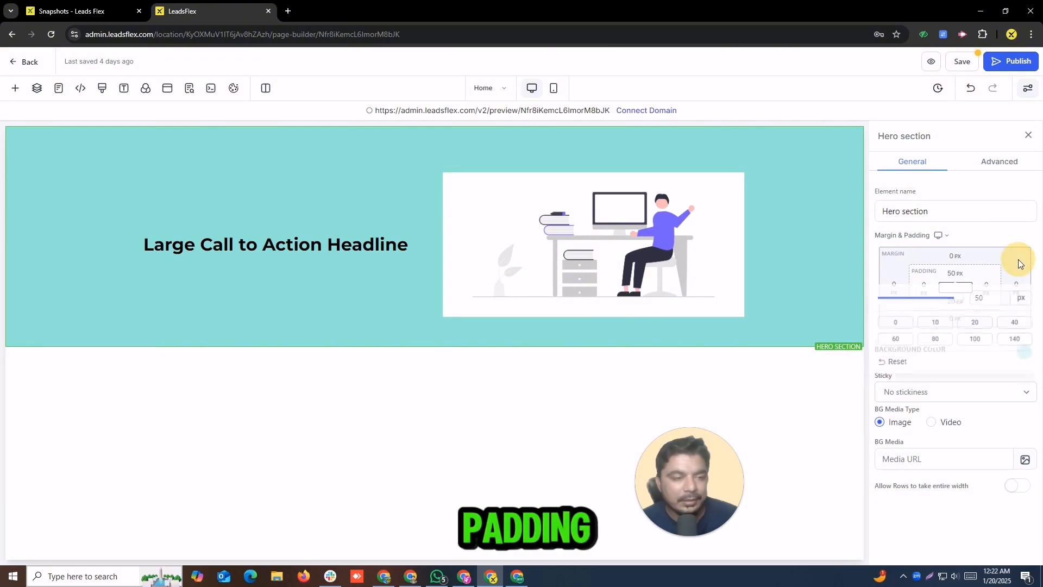
pyautogui.click(953, 275)
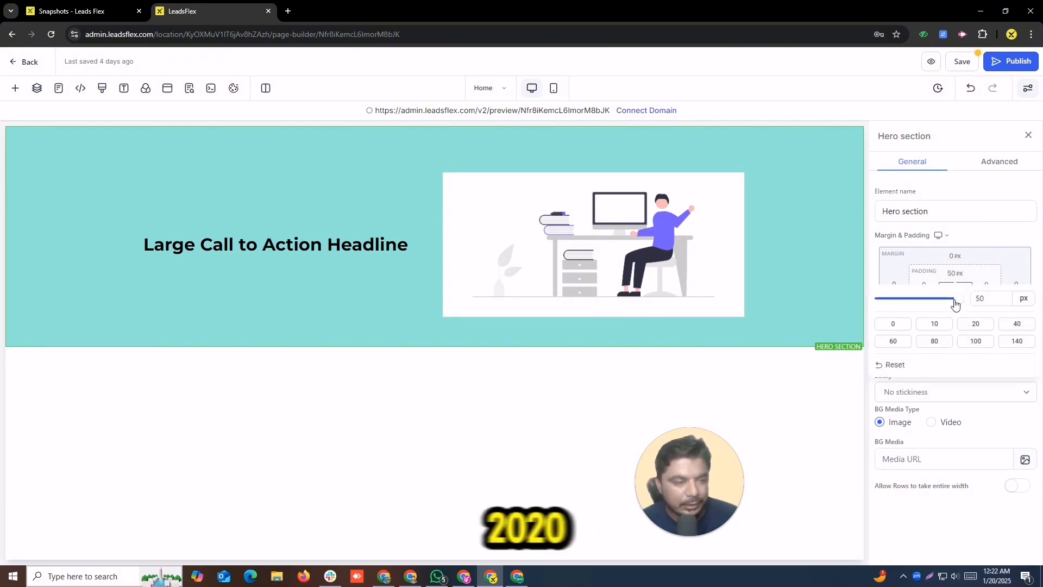
pyautogui.moveTo(956, 305); pyautogui.dragTo(911, 302)
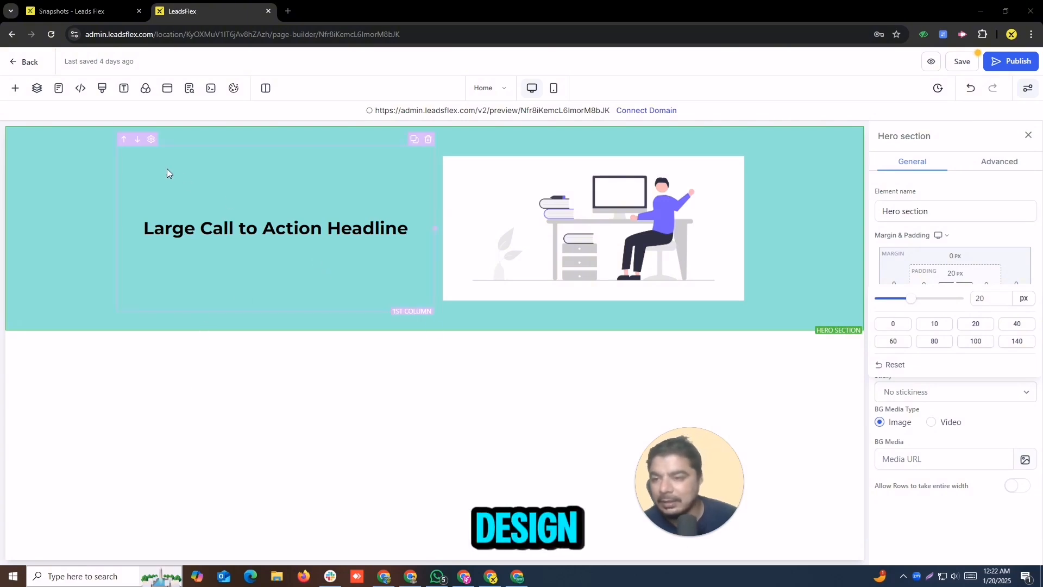
pyautogui.click(178, 138)
pyautogui.click(179, 137)
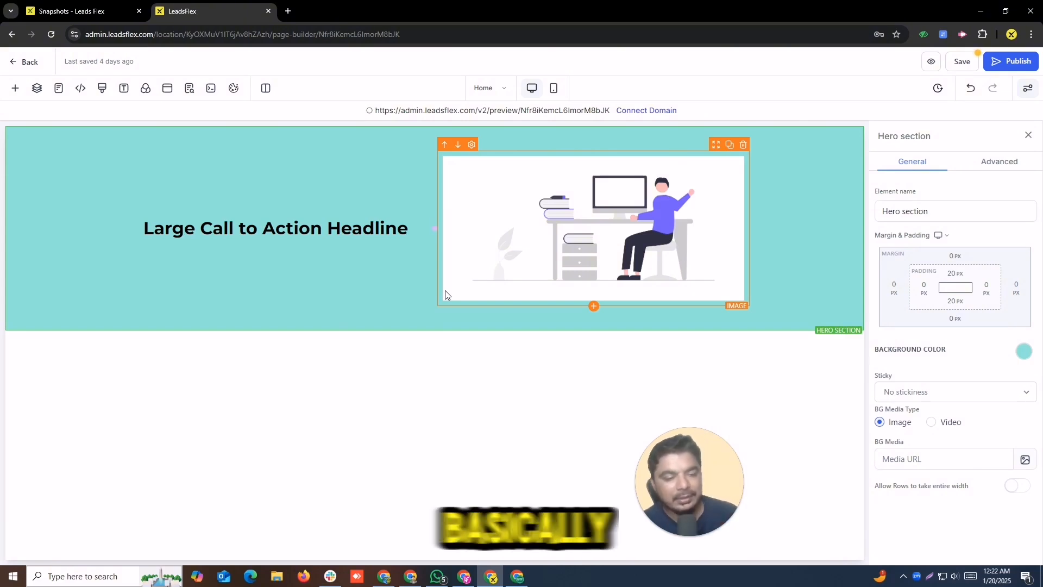
# Step: Try making the hero section stick to the bottom on scroll, and return it to no stickiness
pyautogui.click(1010, 392)
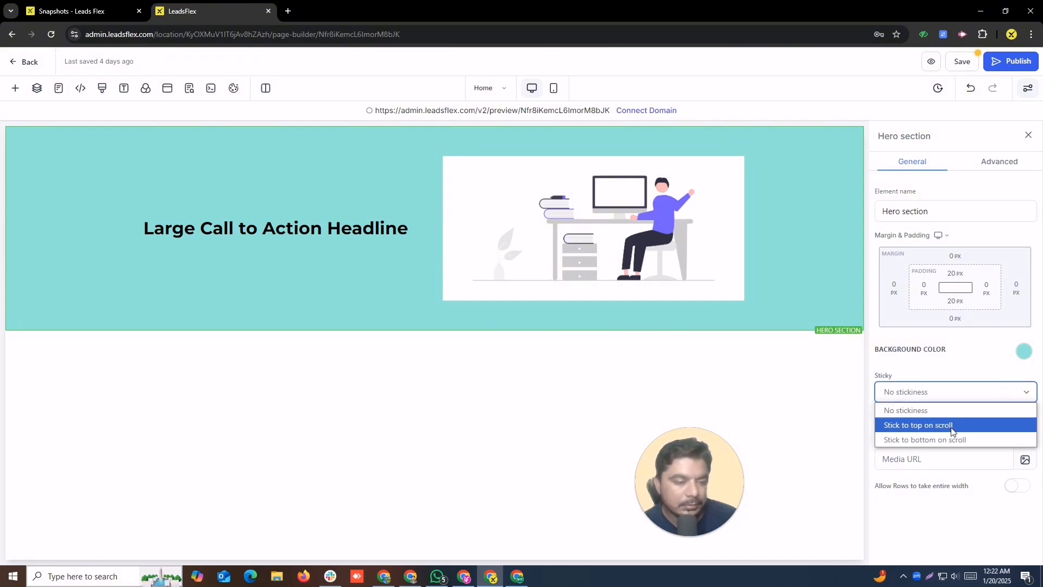
pyautogui.click(941, 439)
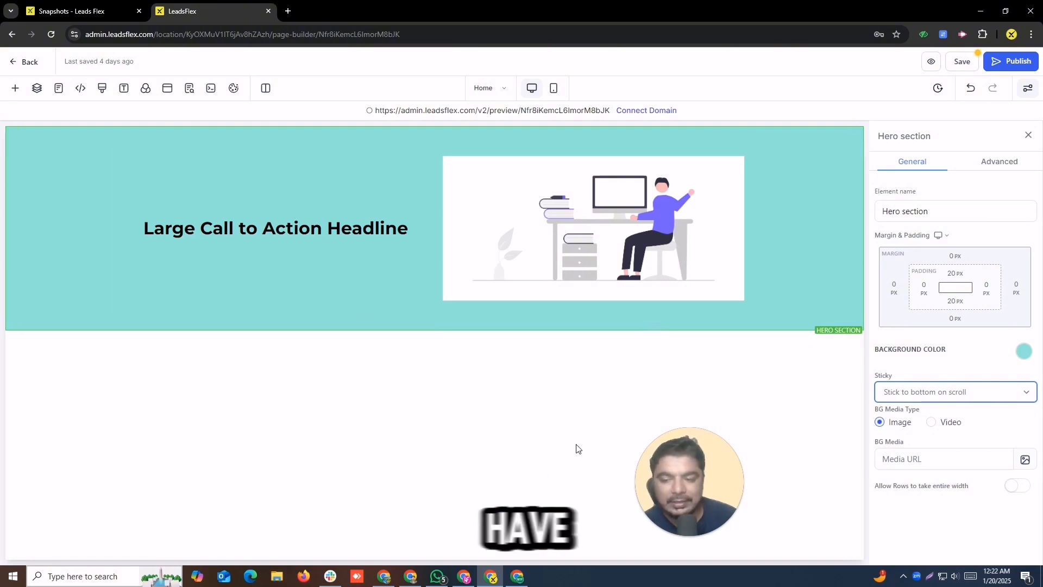
pyautogui.click(885, 393)
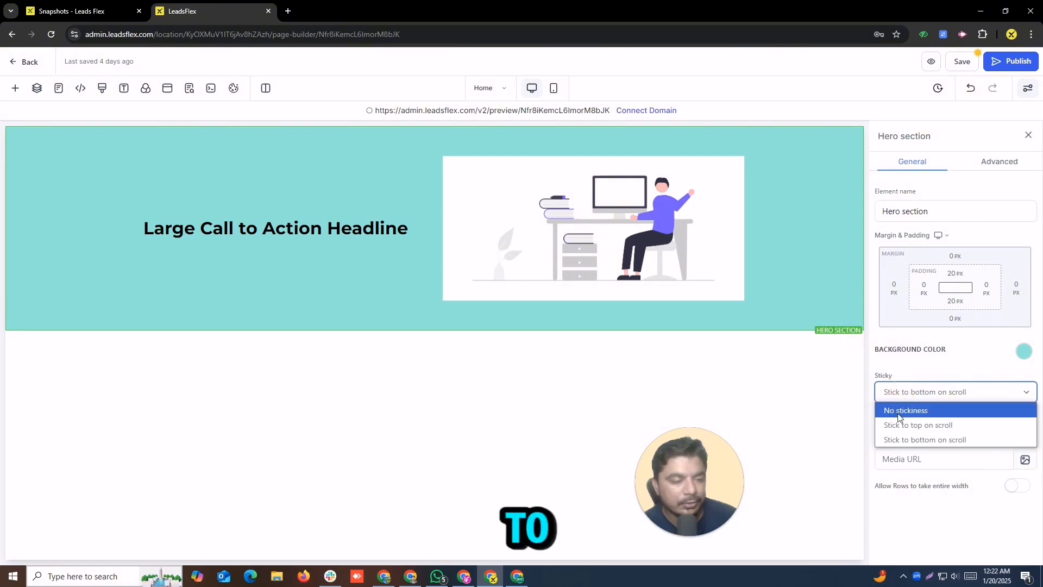
pyautogui.click(903, 407)
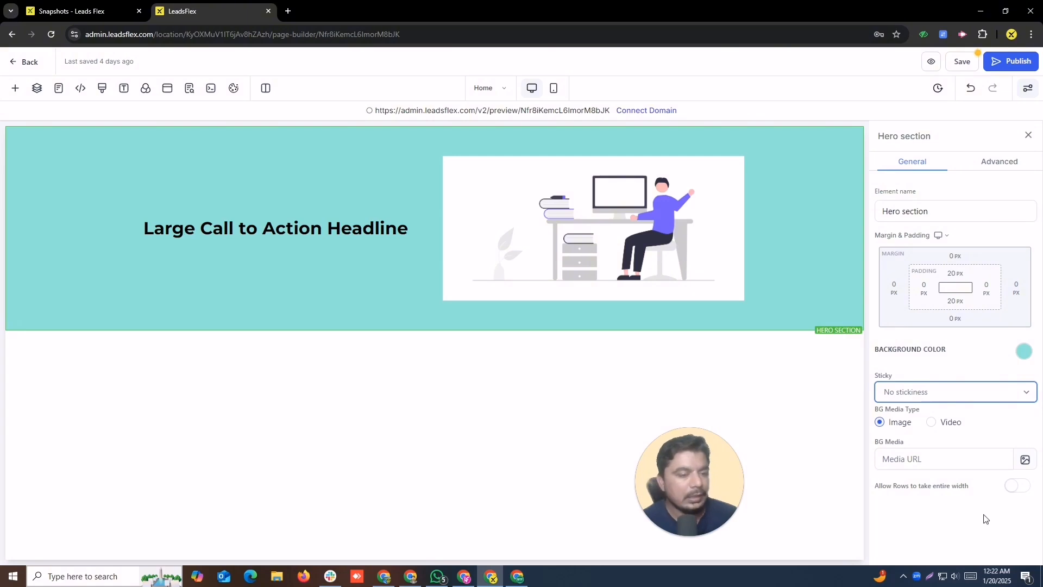
# Step: Set Newsletter.gif from the Relocated Item media folder as the hero section's background image
pyautogui.click(938, 423)
pyautogui.click(902, 428)
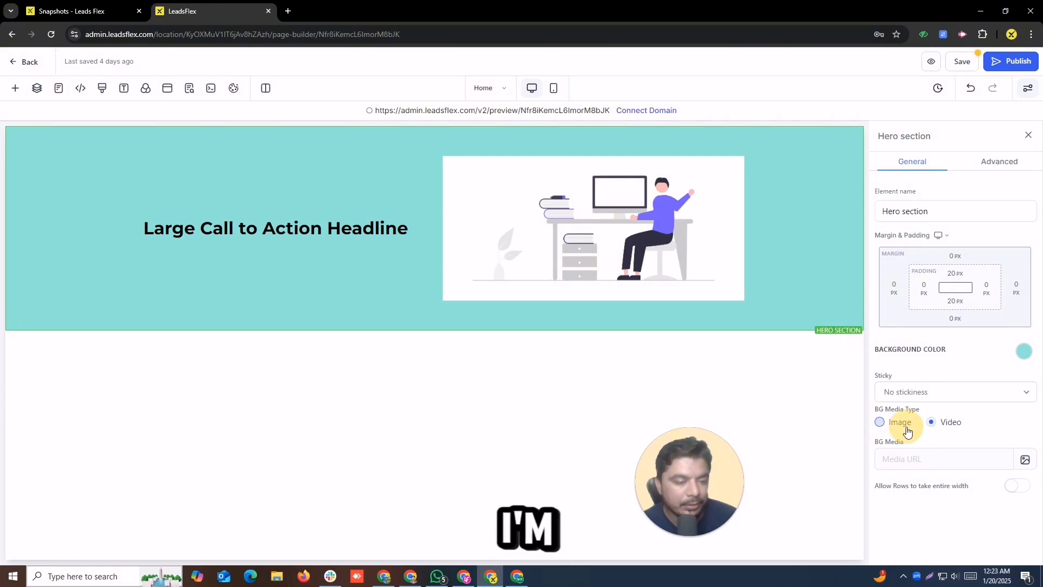
pyautogui.click(1025, 459)
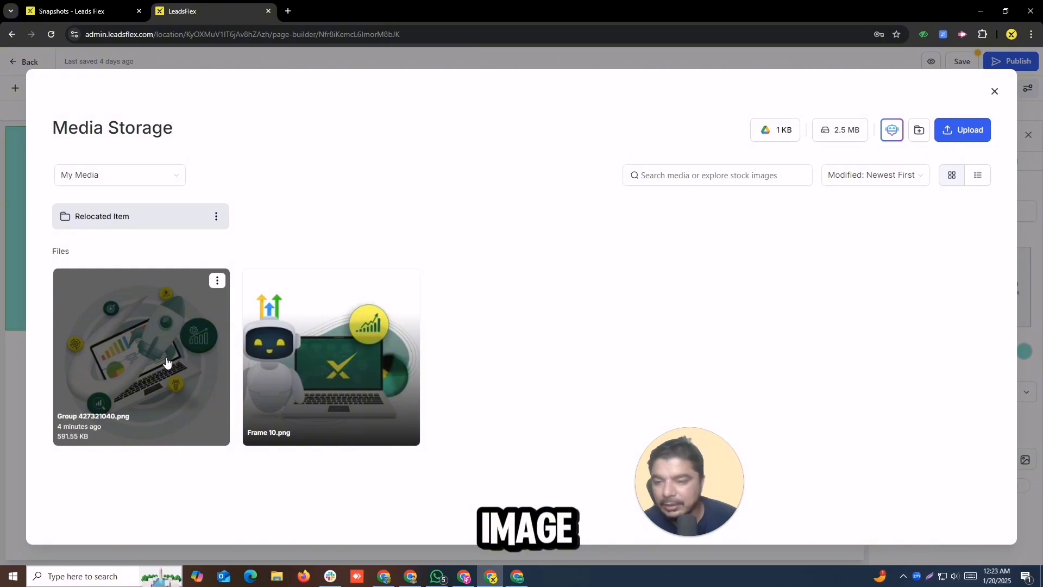
pyautogui.doubleClick(123, 227)
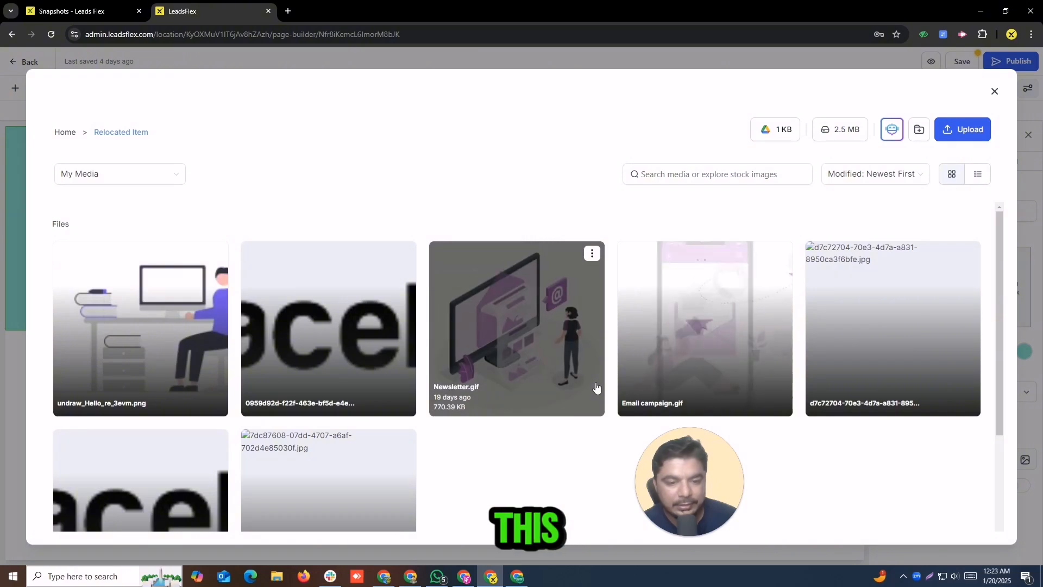
pyautogui.scroll(-2, 281, 451)
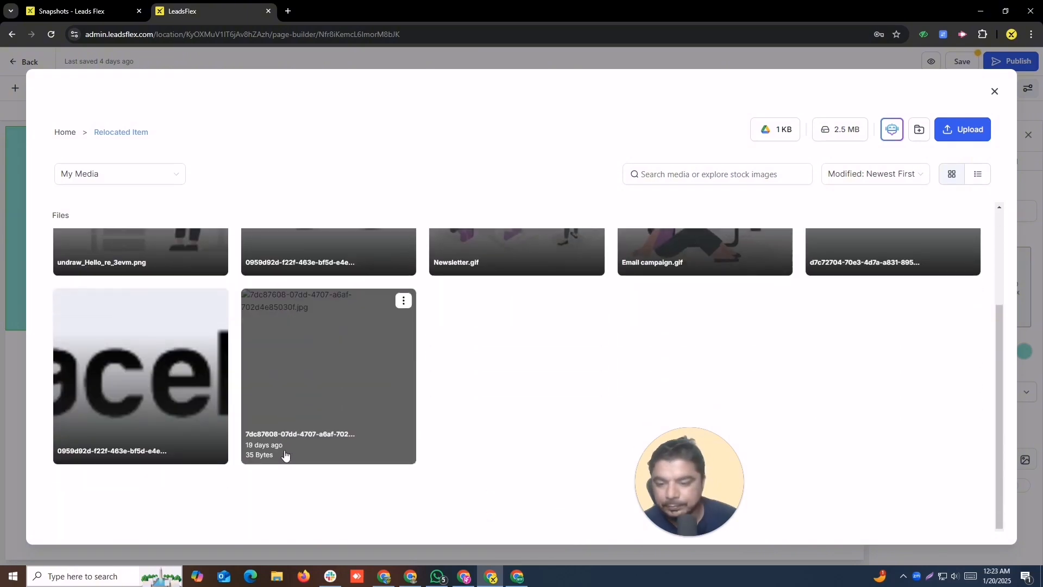
pyautogui.scroll(2, 284, 456)
pyautogui.click(499, 333)
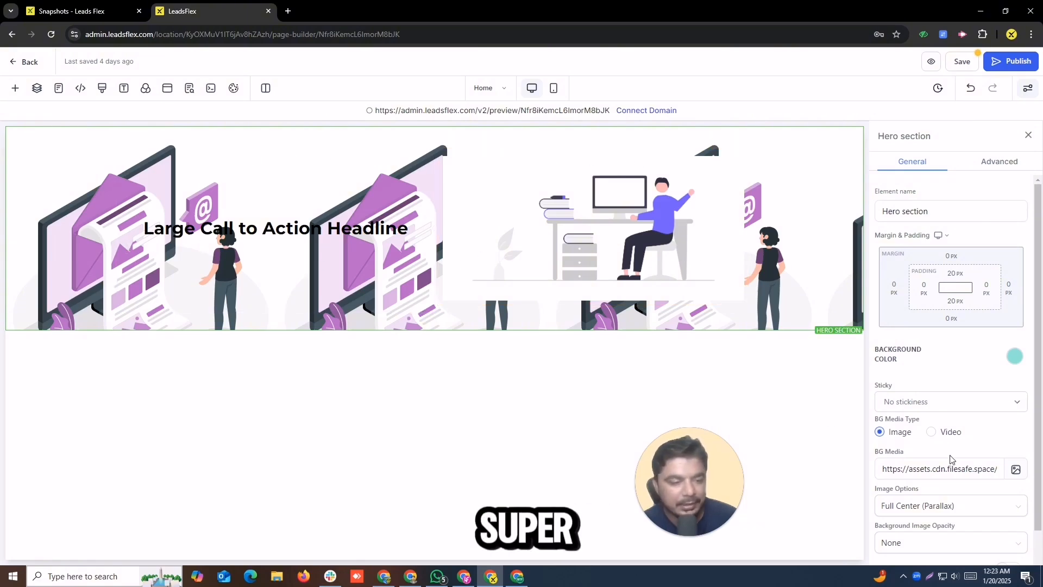
# Step: Try the Fill 100% Width & Height, No Repeat and Fill 100% Width options for the hero section's background image
pyautogui.scroll(-1, 992, 415)
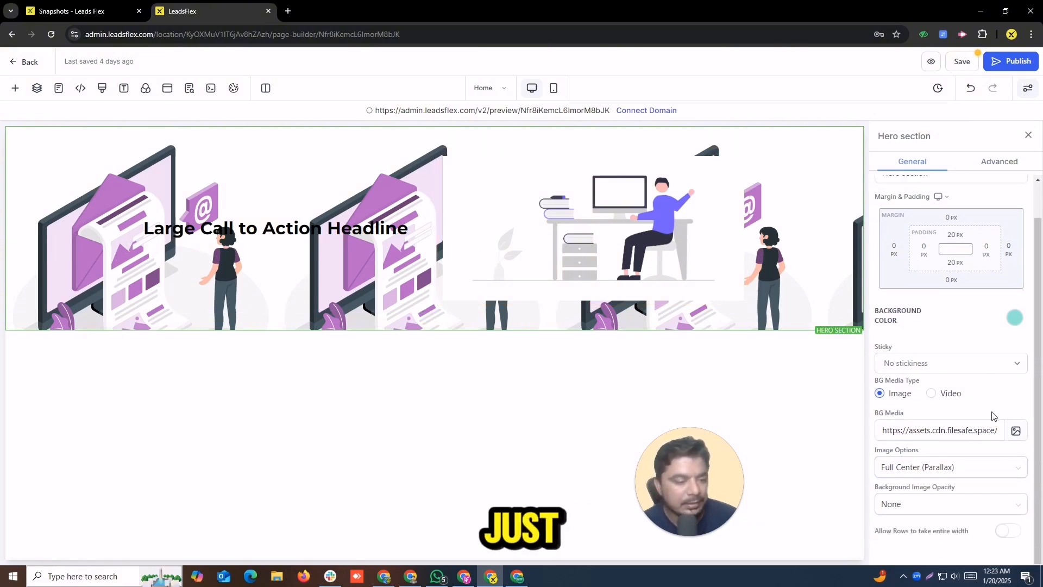
pyautogui.click(916, 467)
pyautogui.click(898, 384)
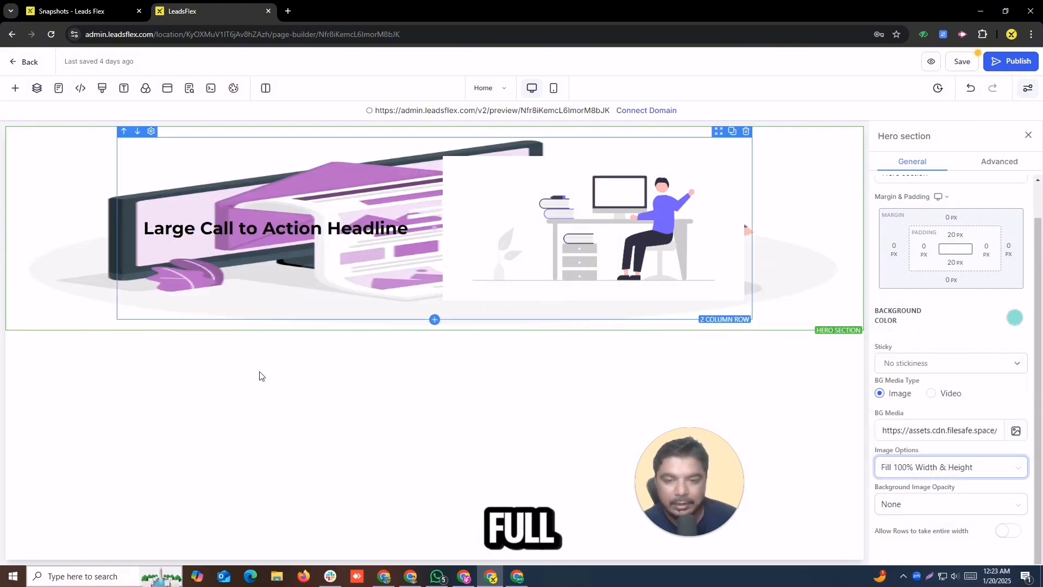
pyautogui.click(934, 468)
pyautogui.click(921, 404)
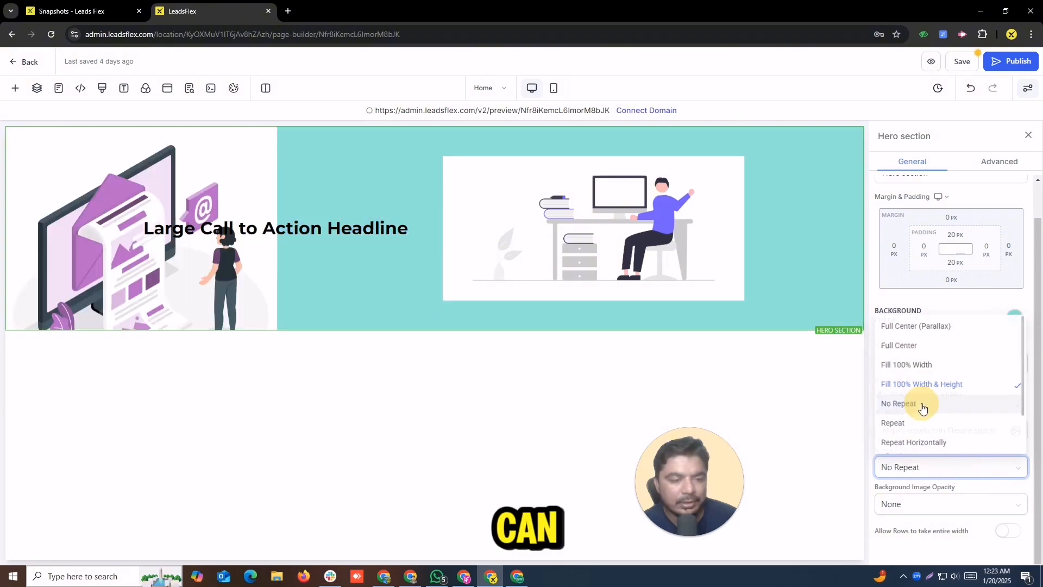
pyautogui.click(917, 466)
pyautogui.click(907, 364)
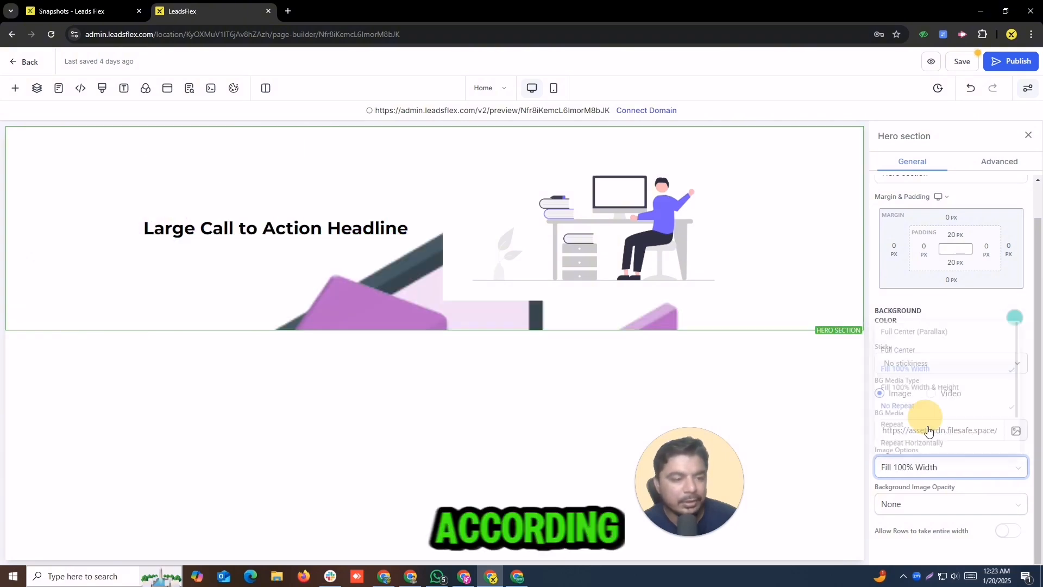
# Step: Try Full Center and Full Center (Parallax) for the background image, and set it to Repeat Horizontally
pyautogui.click(927, 467)
pyautogui.click(901, 344)
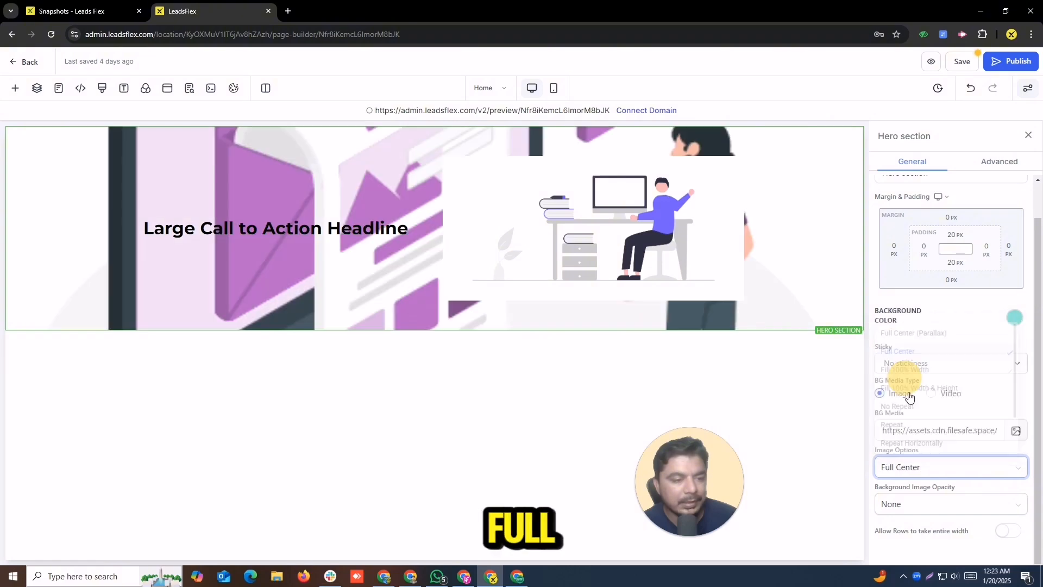
pyautogui.click(929, 466)
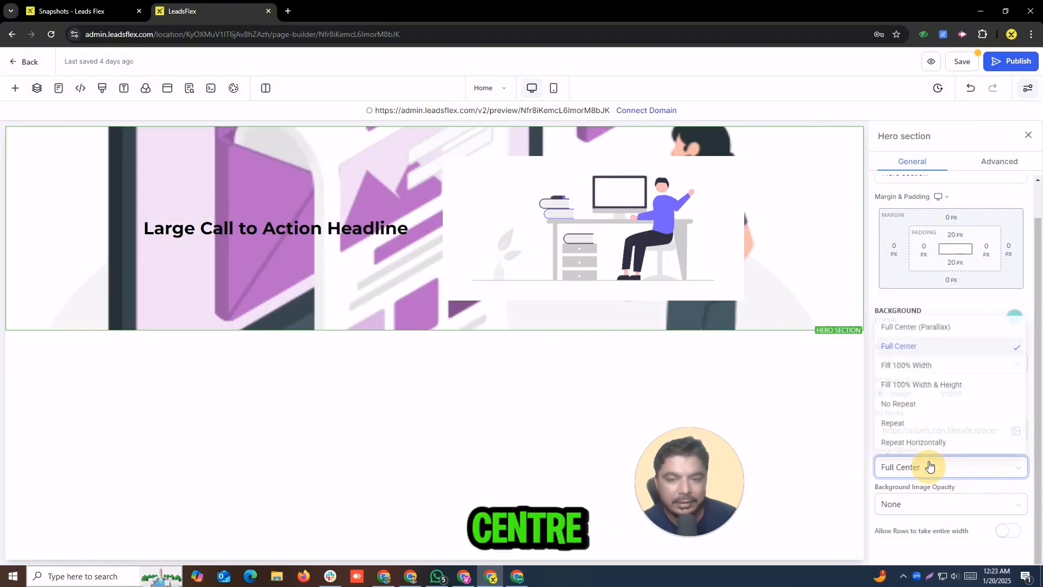
pyautogui.click(904, 327)
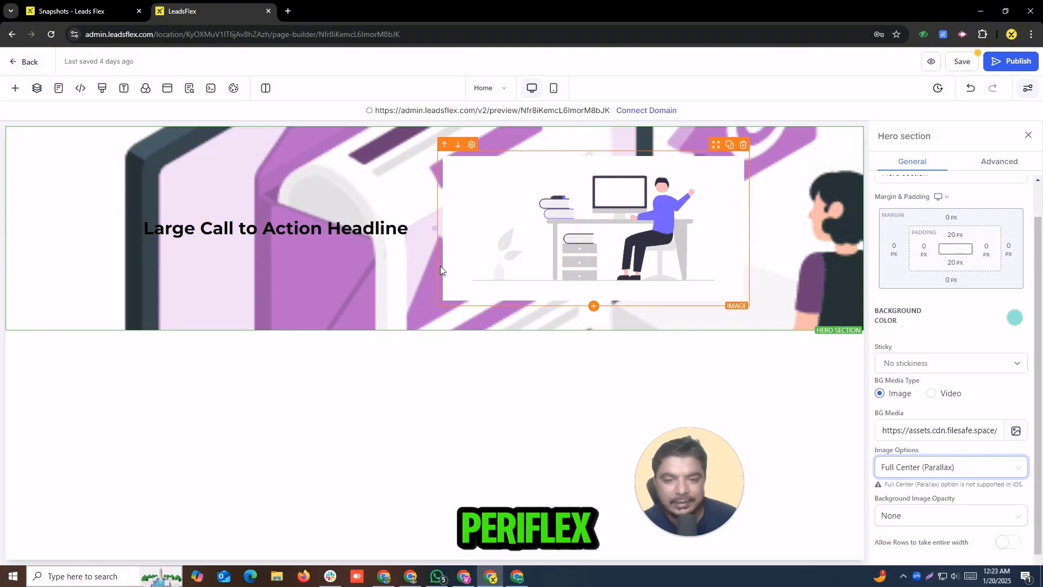
pyautogui.click(914, 472)
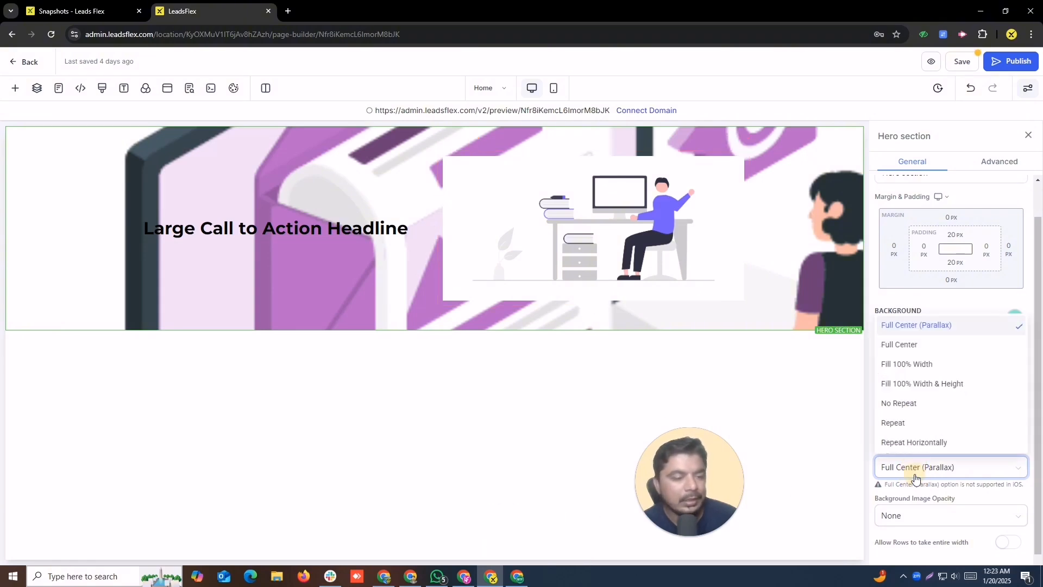
pyautogui.click(922, 441)
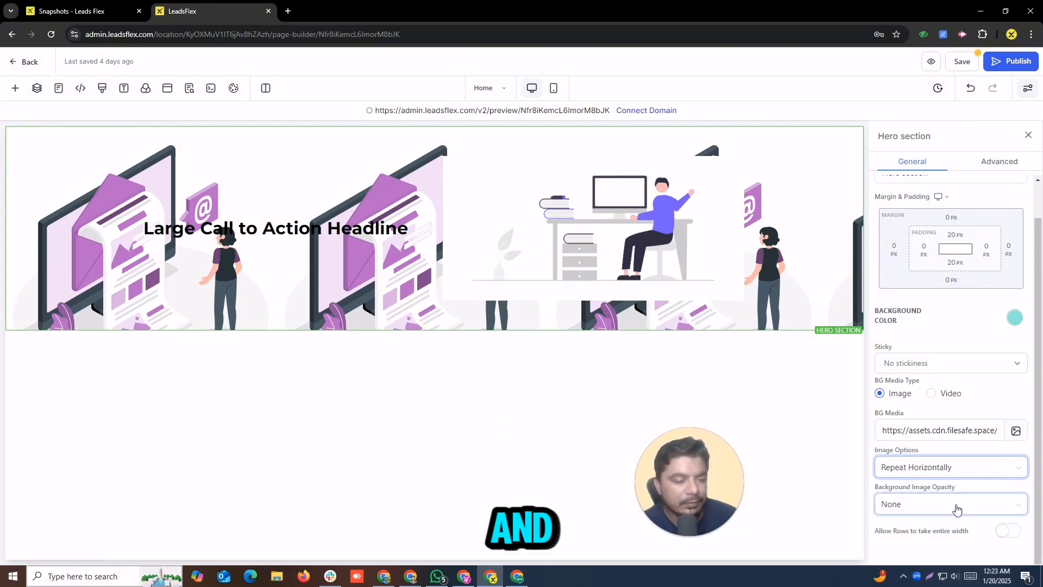
# Step: Try Half Fade for the hero section's background image opacity, and set it to Heavy Fade
pyautogui.click(956, 509)
pyautogui.click(918, 465)
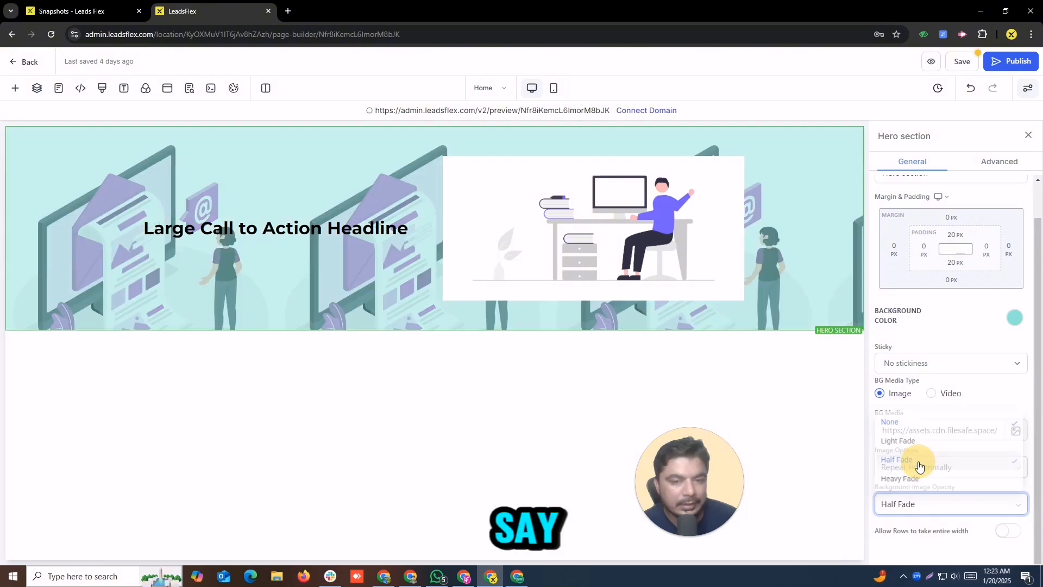
pyautogui.click(908, 511)
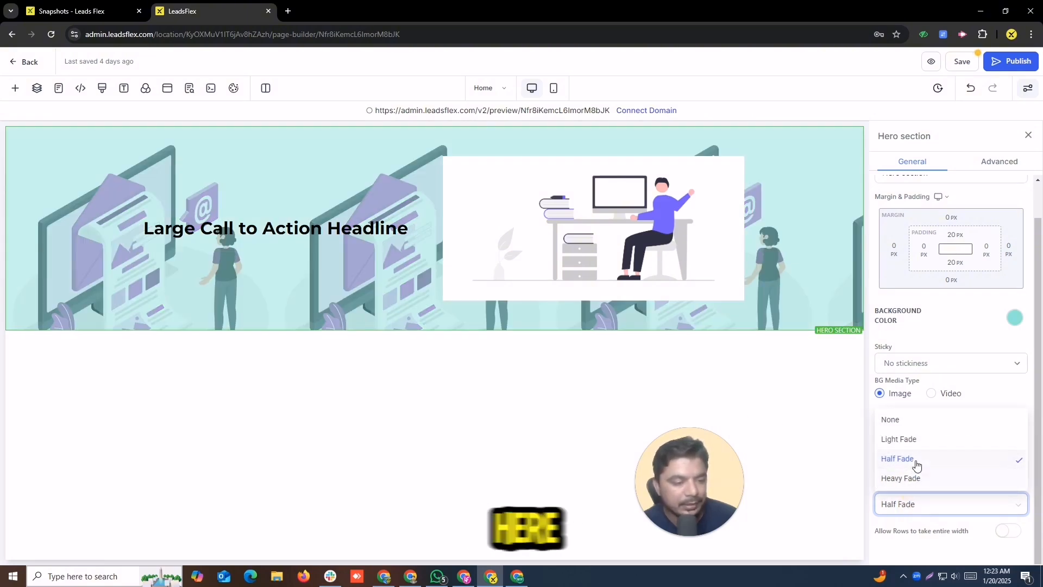
pyautogui.click(945, 503)
pyautogui.click(895, 474)
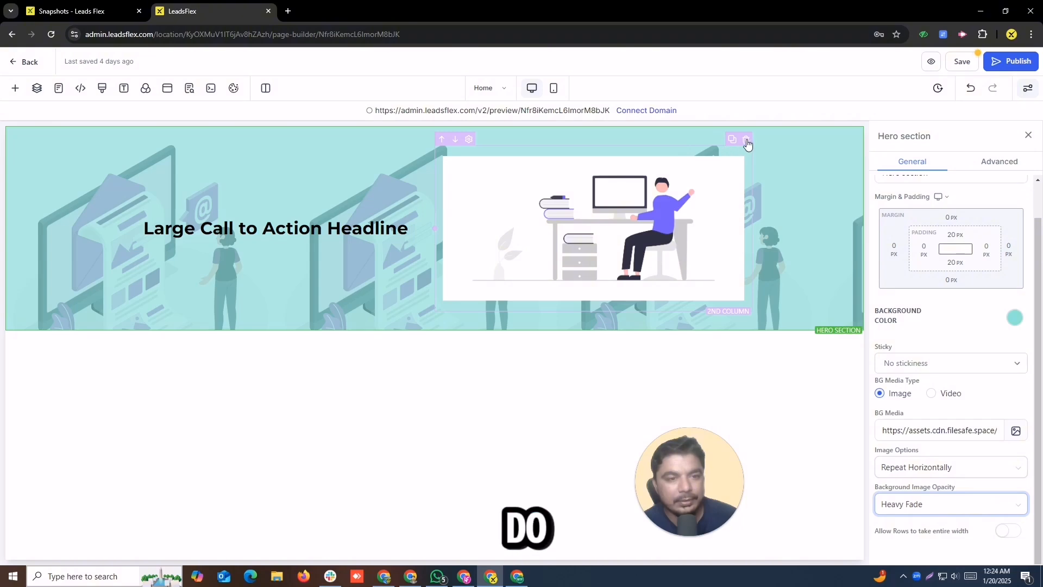
# Step: Delete the image column from the hero section, and try letting rows take the entire width before turning that option off
pyautogui.click(747, 141)
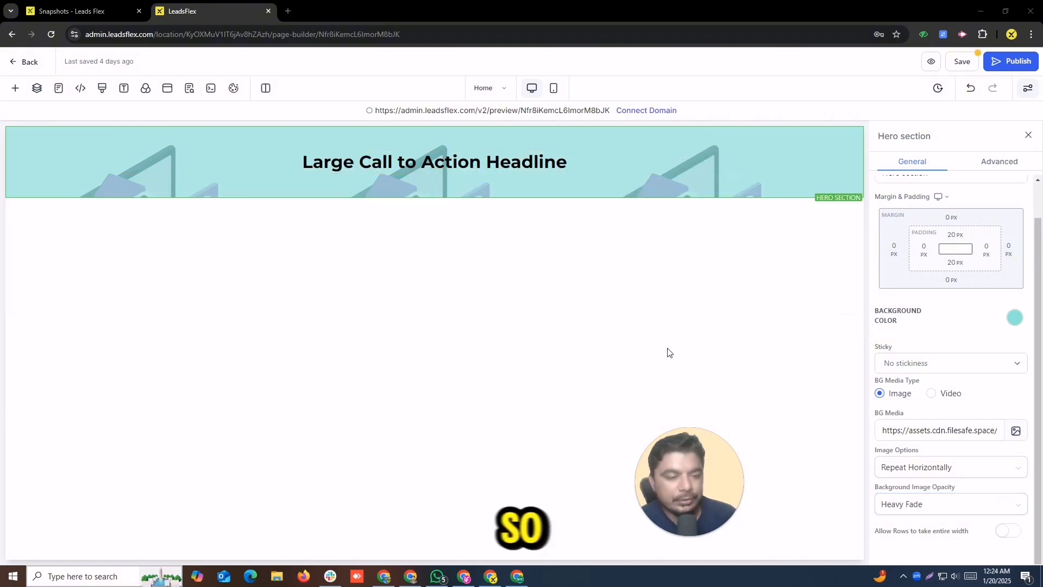
pyautogui.click(1010, 531)
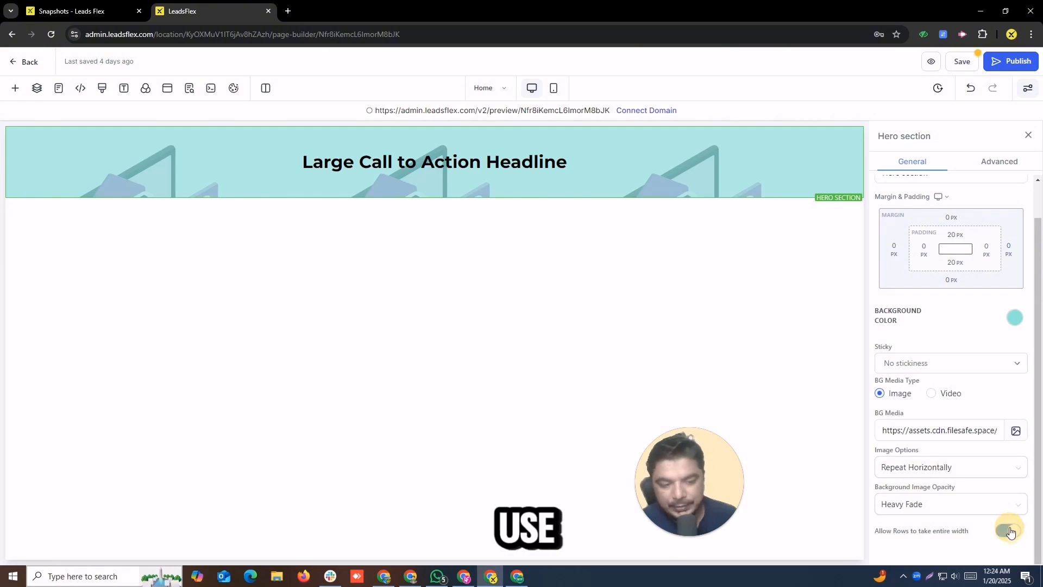
pyautogui.click(1008, 530)
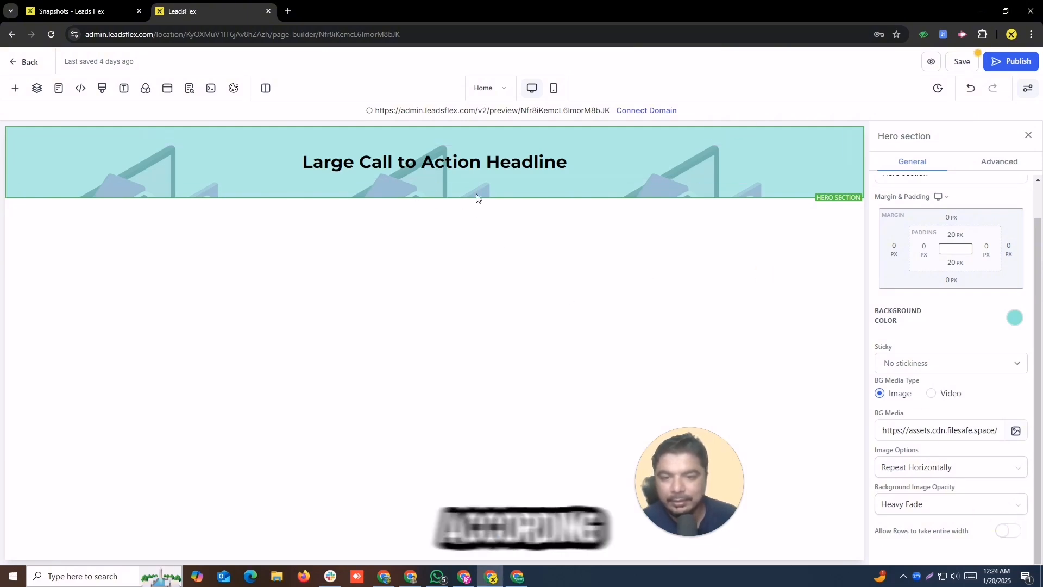
pyautogui.click(1016, 431)
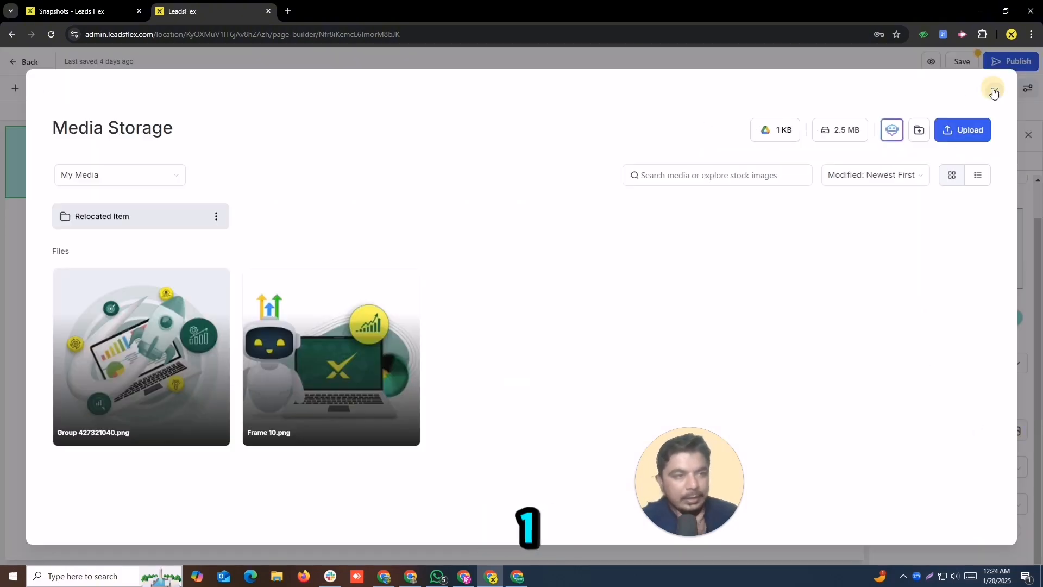
pyautogui.click(994, 91)
pyautogui.click(421, 161)
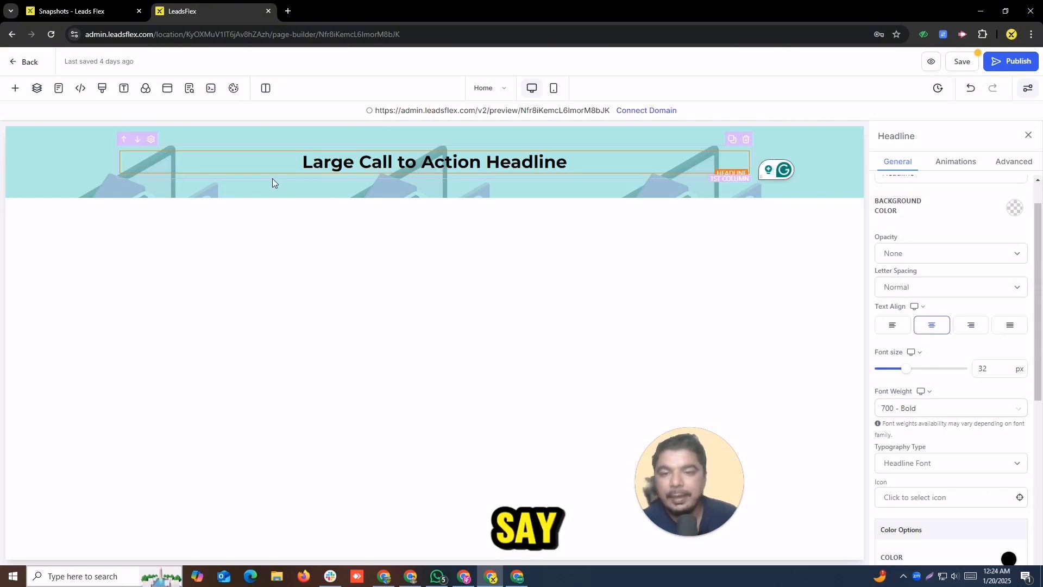
pyautogui.click(591, 188)
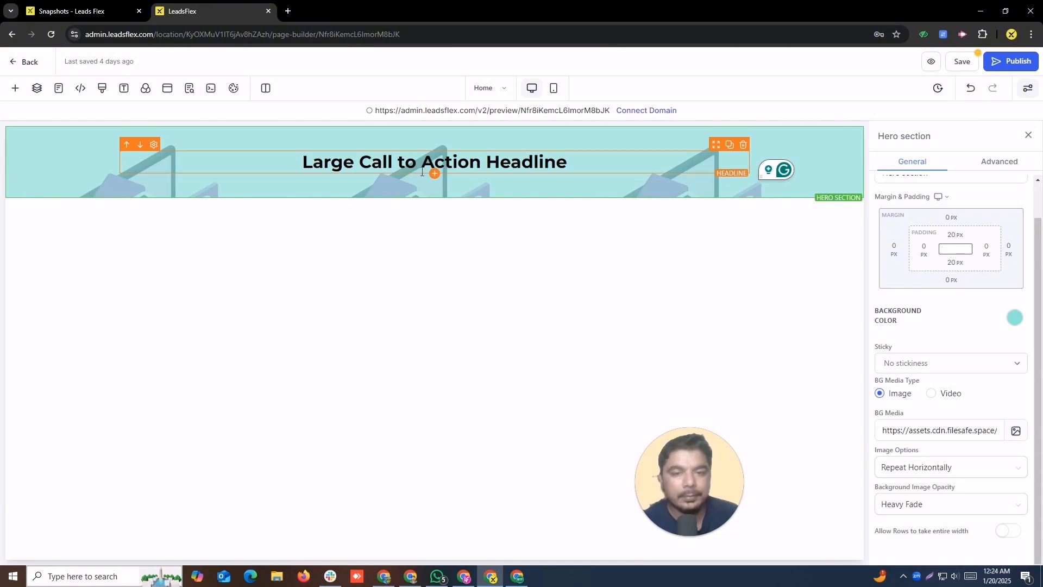
# Step: Delete the headline and its row so the hero section is empty
pyautogui.click(744, 145)
pyautogui.click(434, 175)
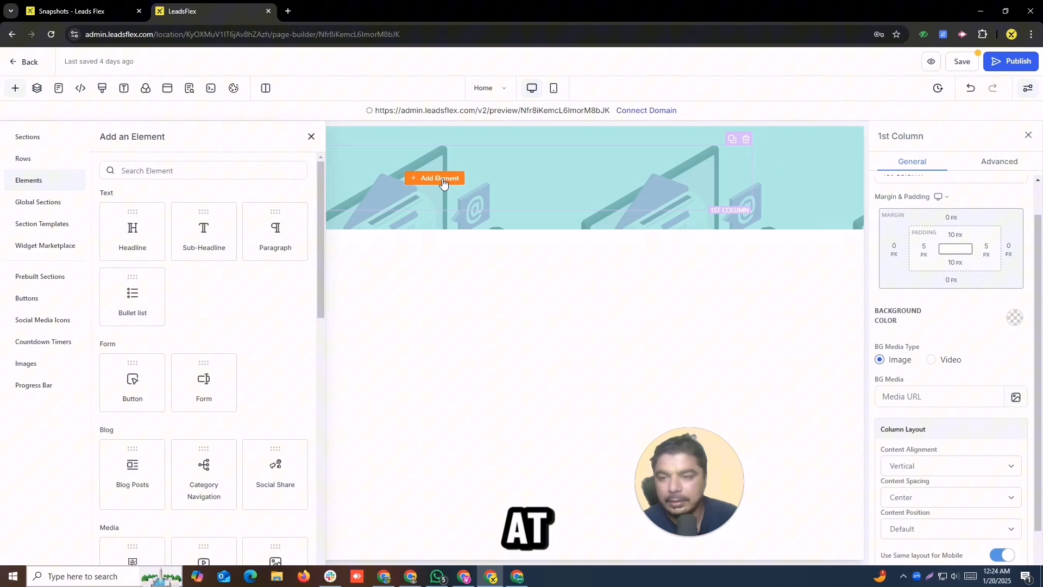
pyautogui.click(313, 138)
pyautogui.click(716, 145)
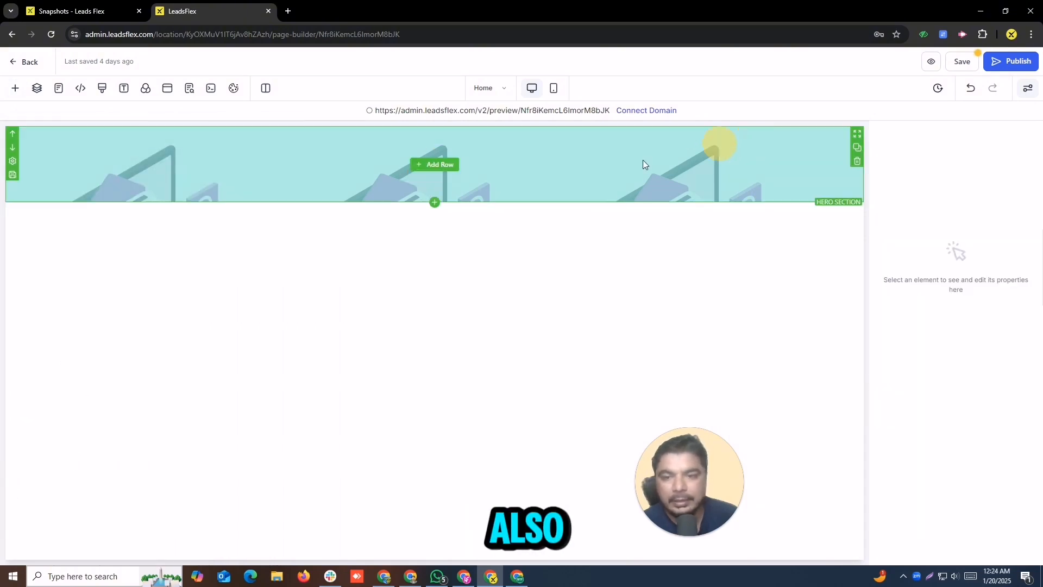
# Step: Add a two-column row to the hero section with a button in the first column and a headline in the second
pyautogui.click(427, 166)
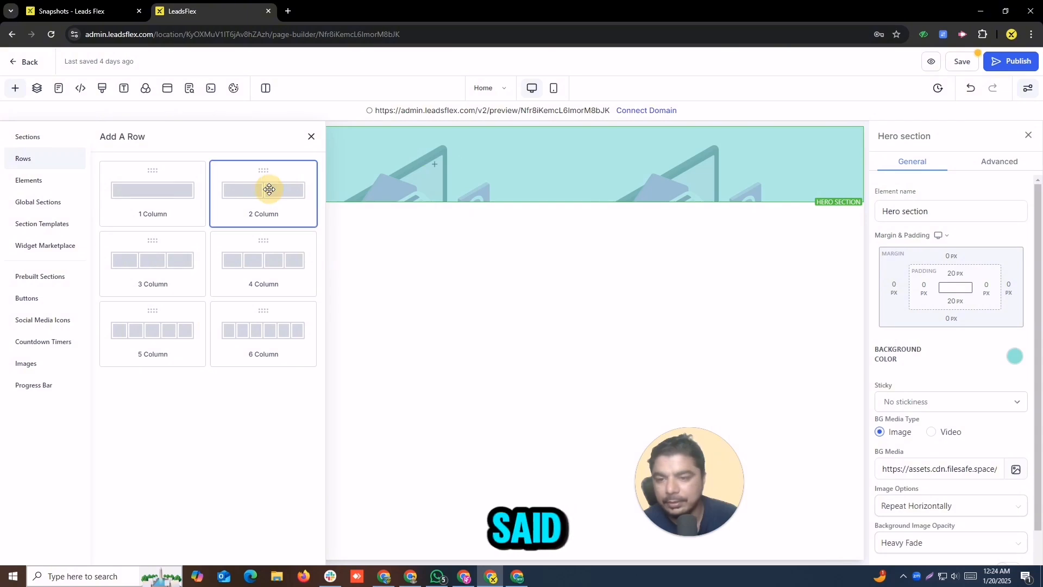
pyautogui.moveTo(268, 187); pyautogui.dragTo(390, 175)
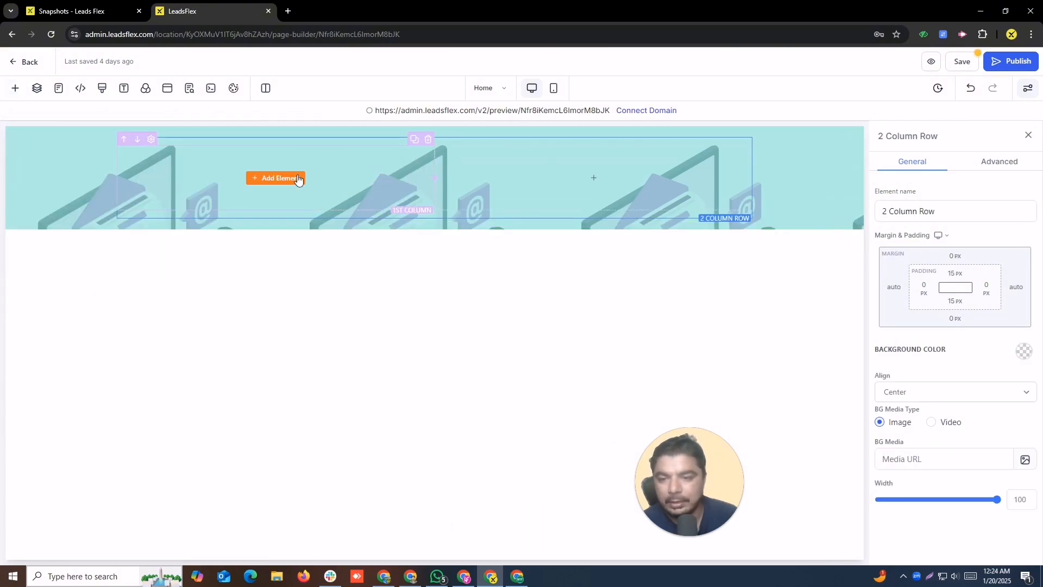
pyautogui.click(298, 179)
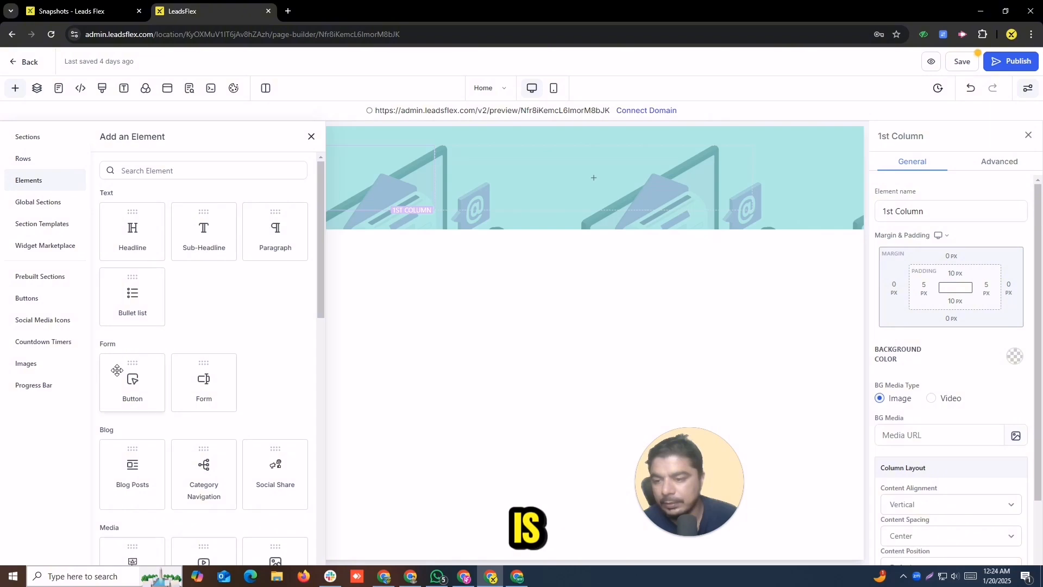
pyautogui.moveTo(117, 370); pyautogui.dragTo(275, 180)
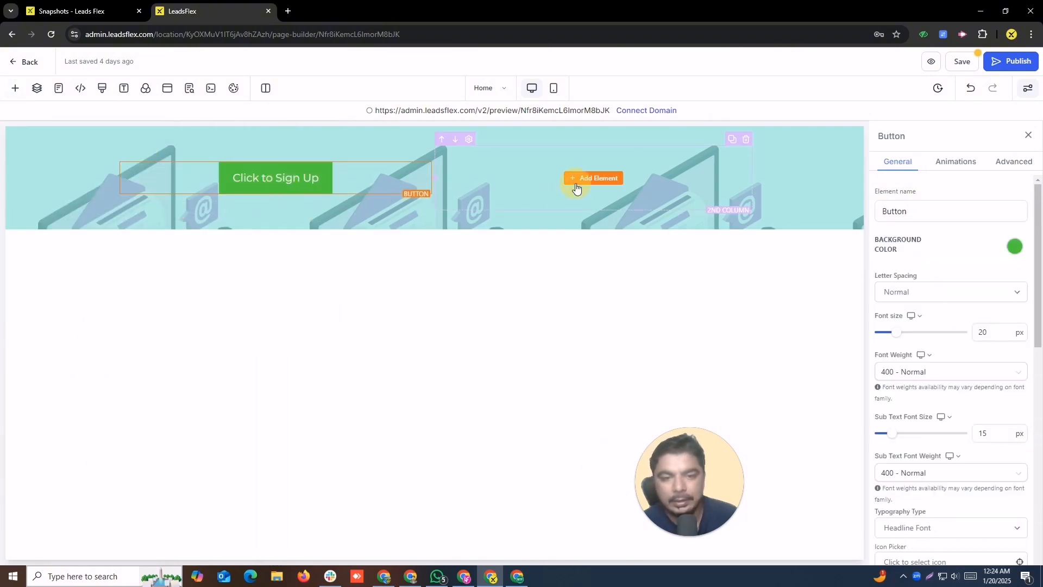
pyautogui.click(594, 178)
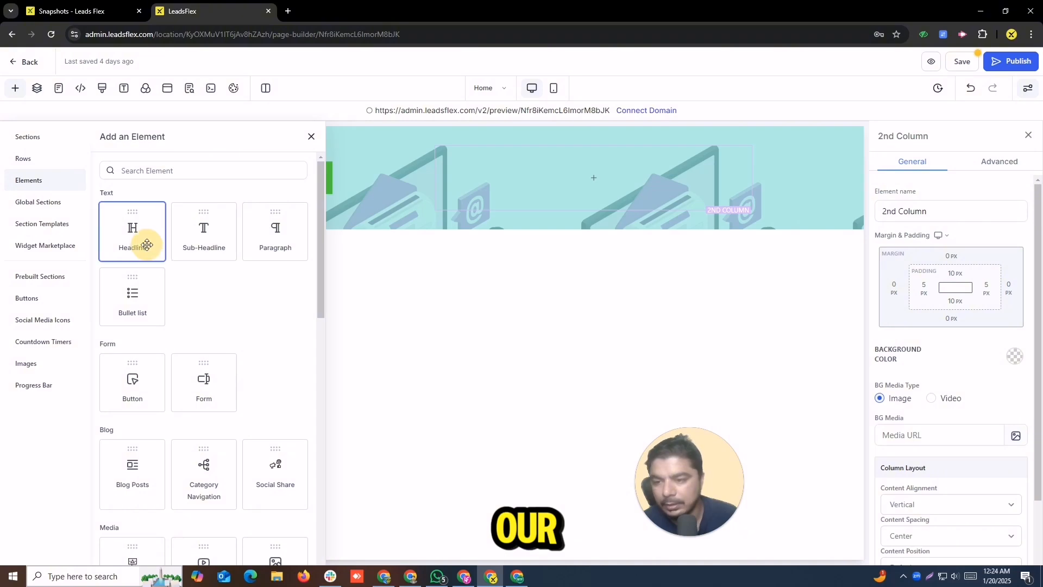
pyautogui.moveTo(147, 244); pyautogui.dragTo(588, 197)
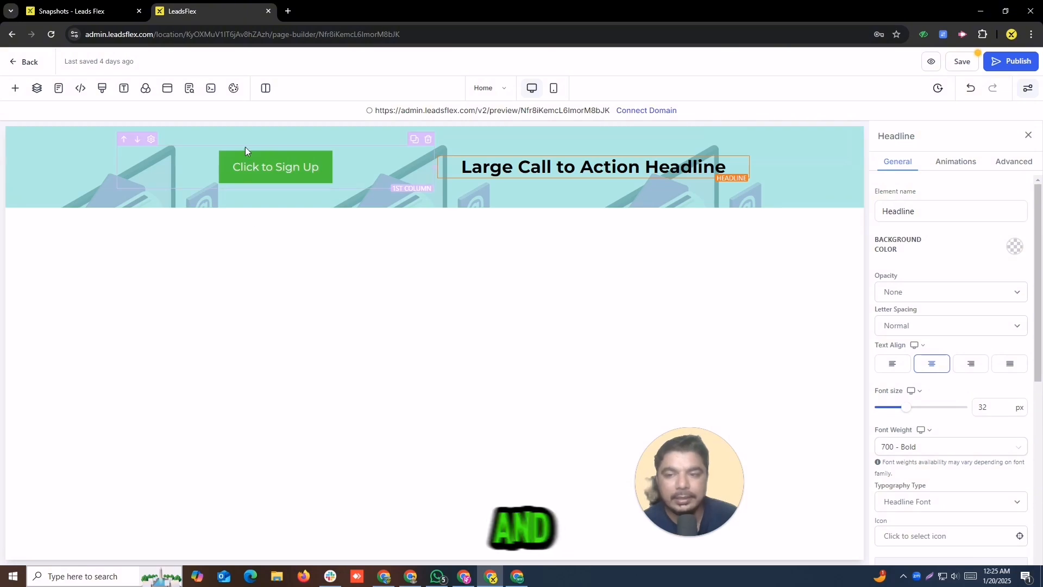
# Step: Set Group 427321040.png from the media storage as the two-column row's background image
pyautogui.click(182, 142)
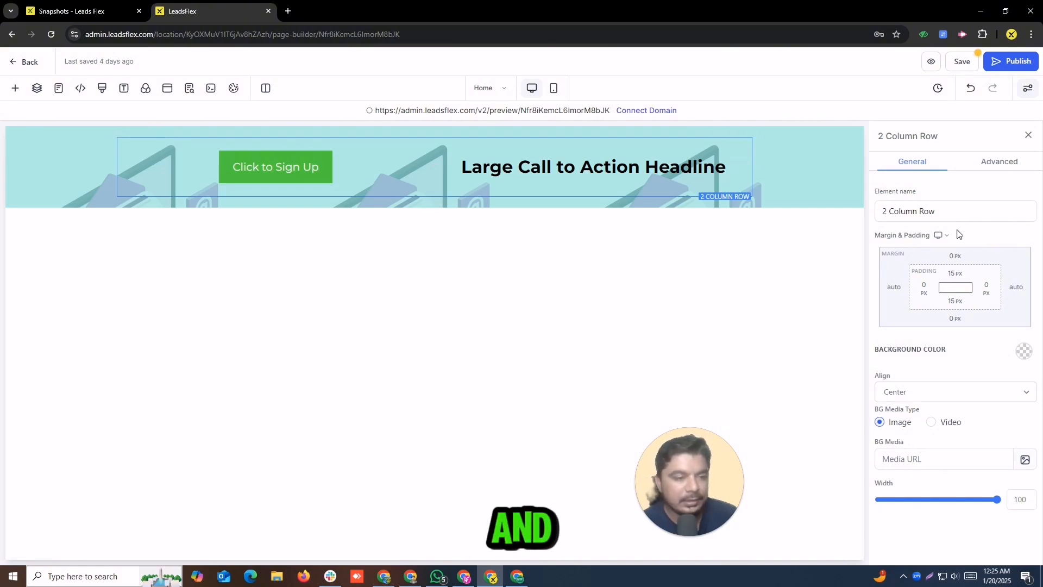
pyautogui.click(1026, 459)
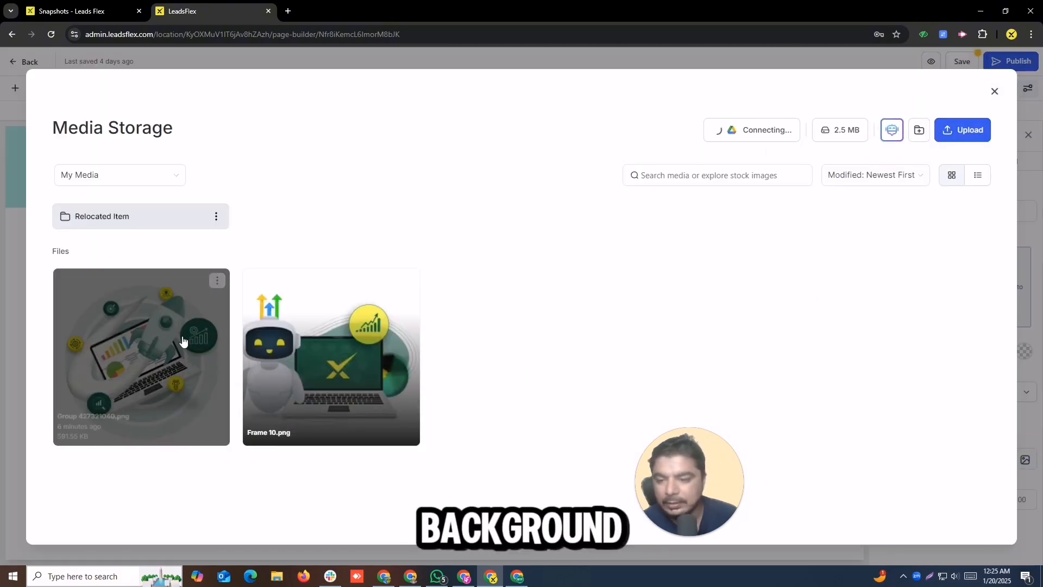
pyautogui.click(173, 339)
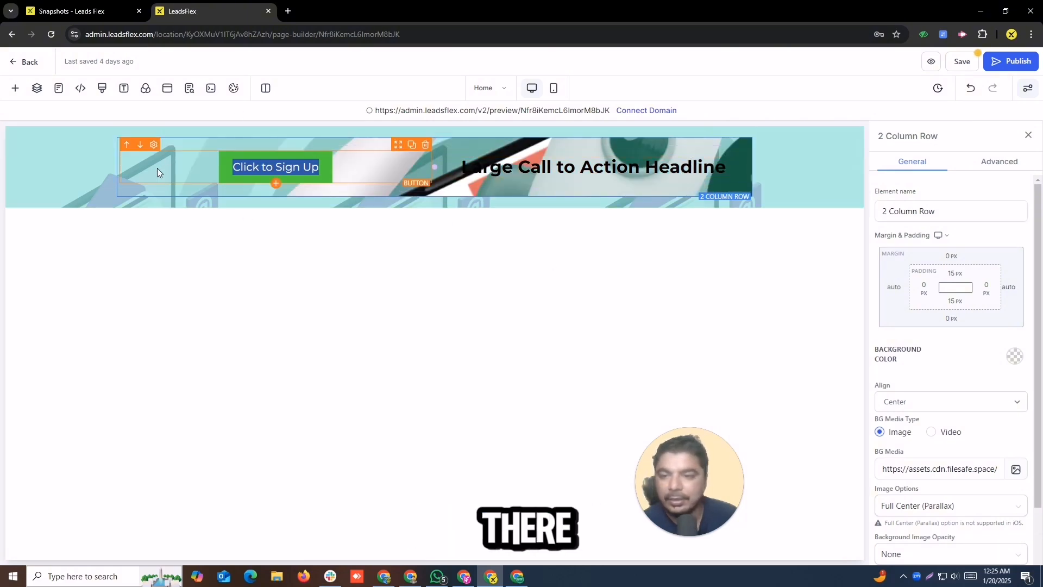
# Step: Try Full Center, Fill 100% Width and No Repeat for the row's background image, and return it to Full Center (Parallax)
pyautogui.click(937, 505)
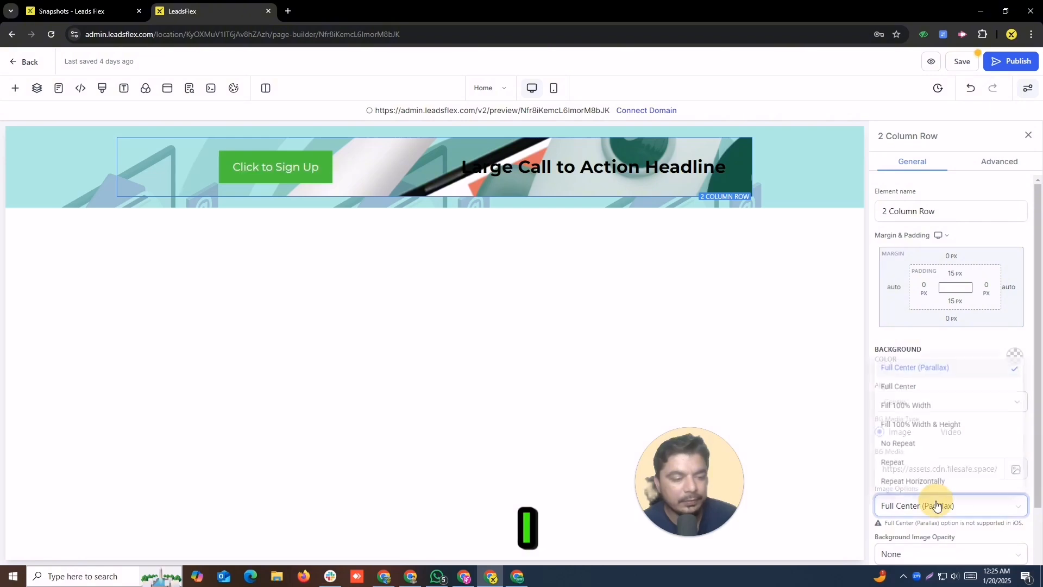
pyautogui.click(927, 384)
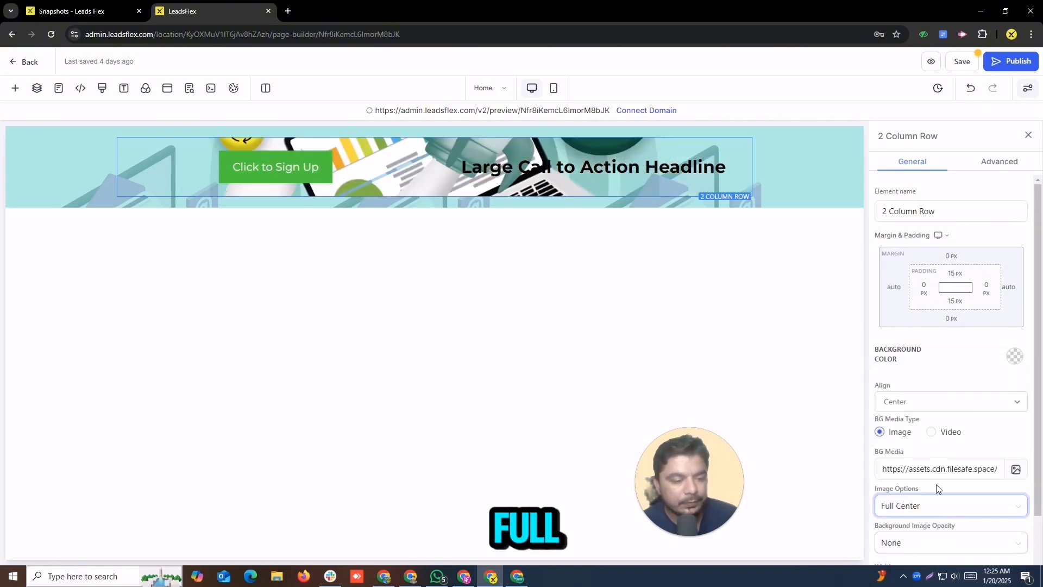
pyautogui.click(934, 505)
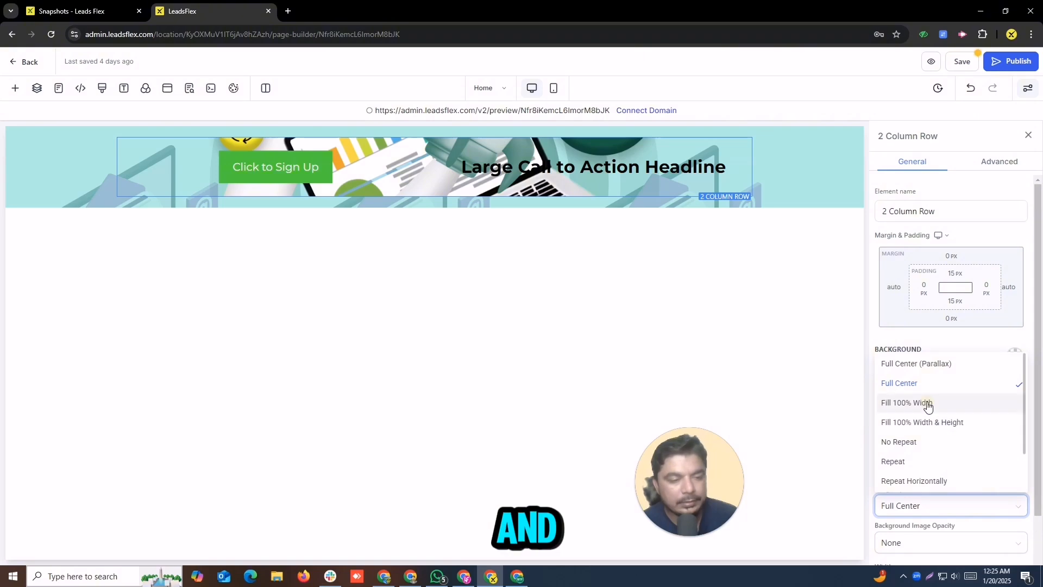
pyautogui.click(927, 404)
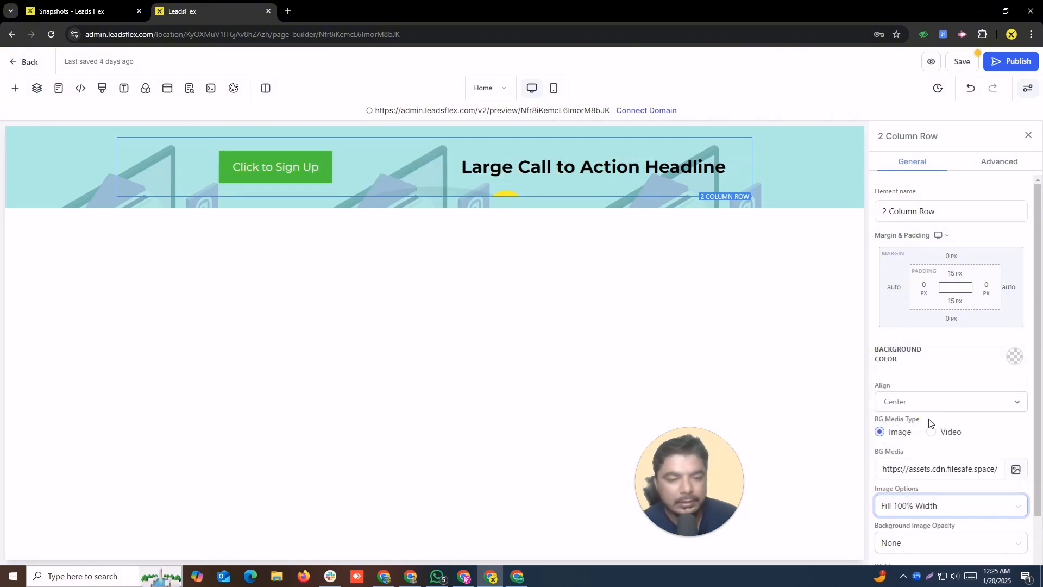
pyautogui.click(936, 507)
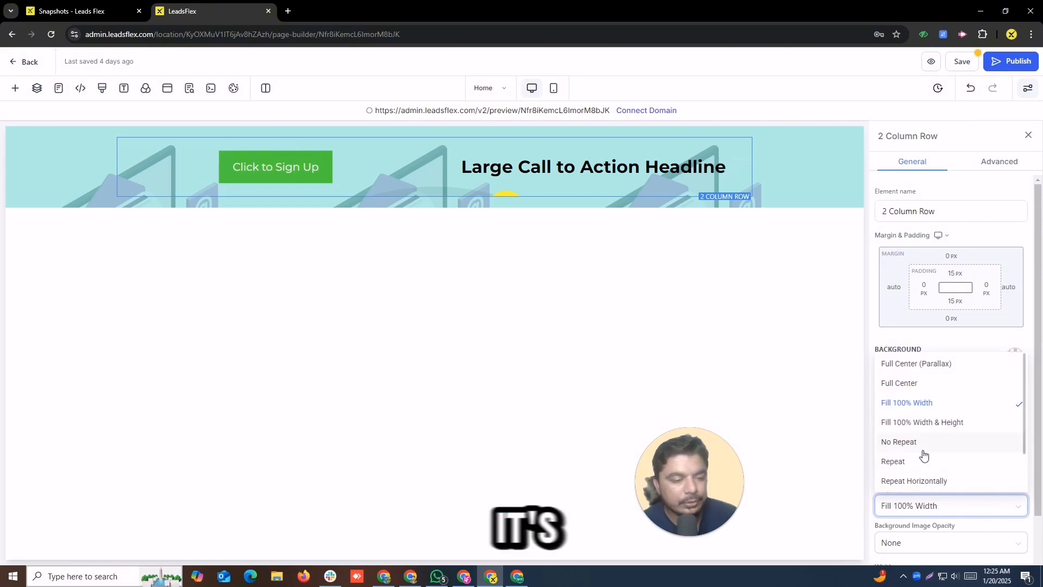
pyautogui.click(919, 442)
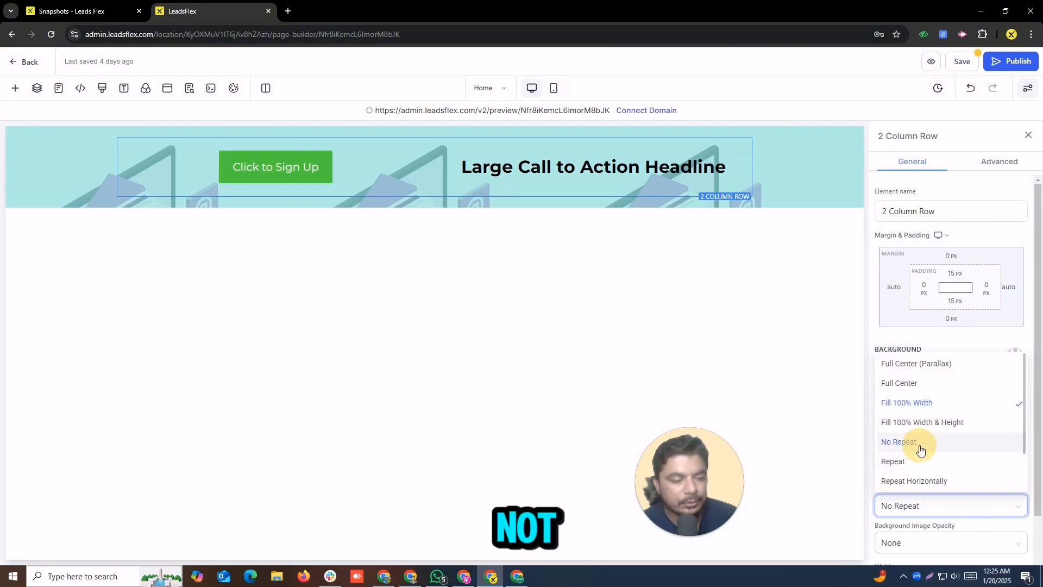
pyautogui.click(928, 503)
pyautogui.click(919, 364)
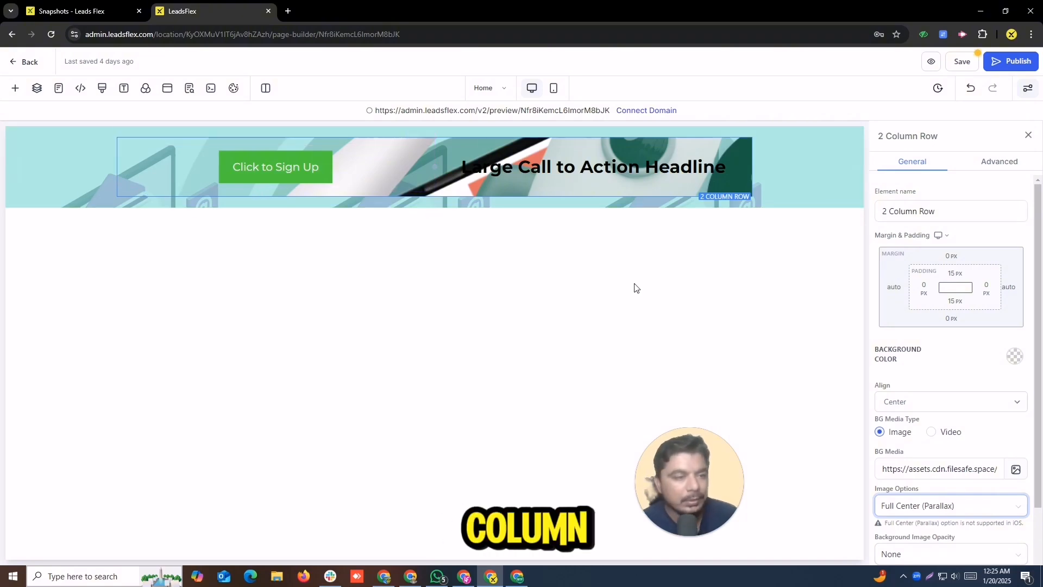
# Step: Add an outer box shadow to the two-column row and give it a dashed bottom border
pyautogui.click(1013, 168)
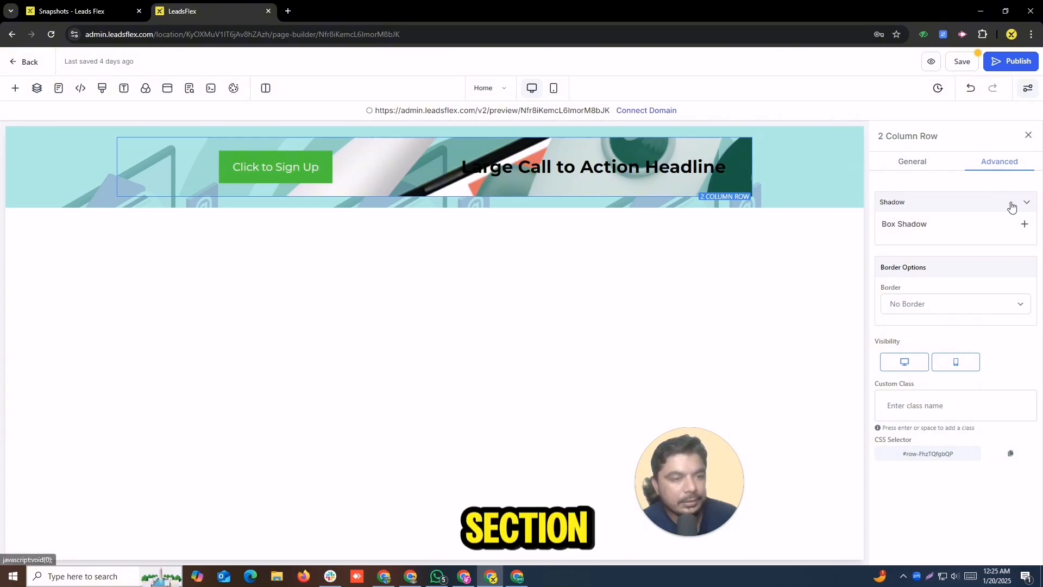
pyautogui.click(1024, 223)
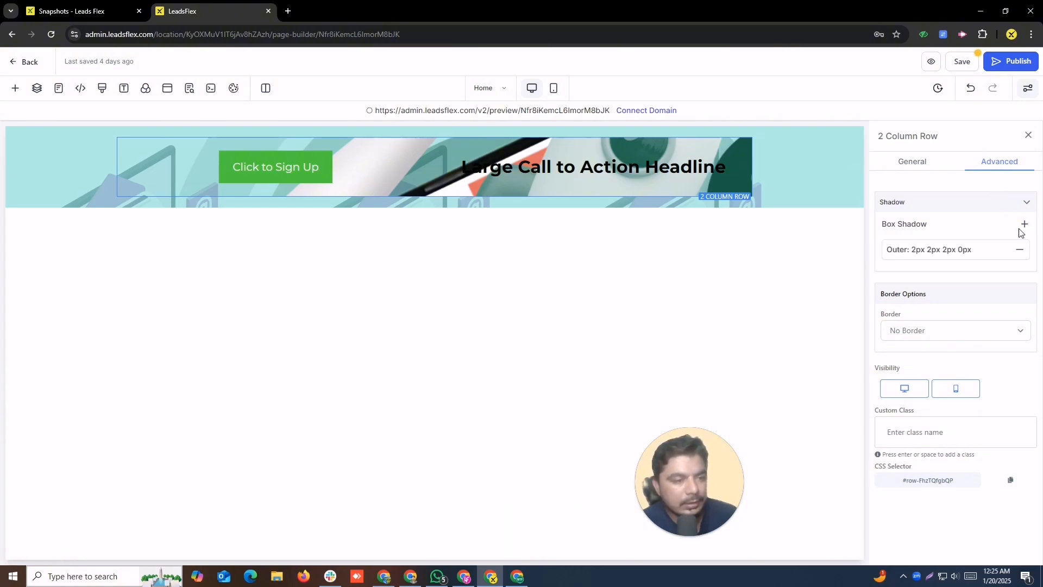
pyautogui.click(959, 333)
pyautogui.click(932, 377)
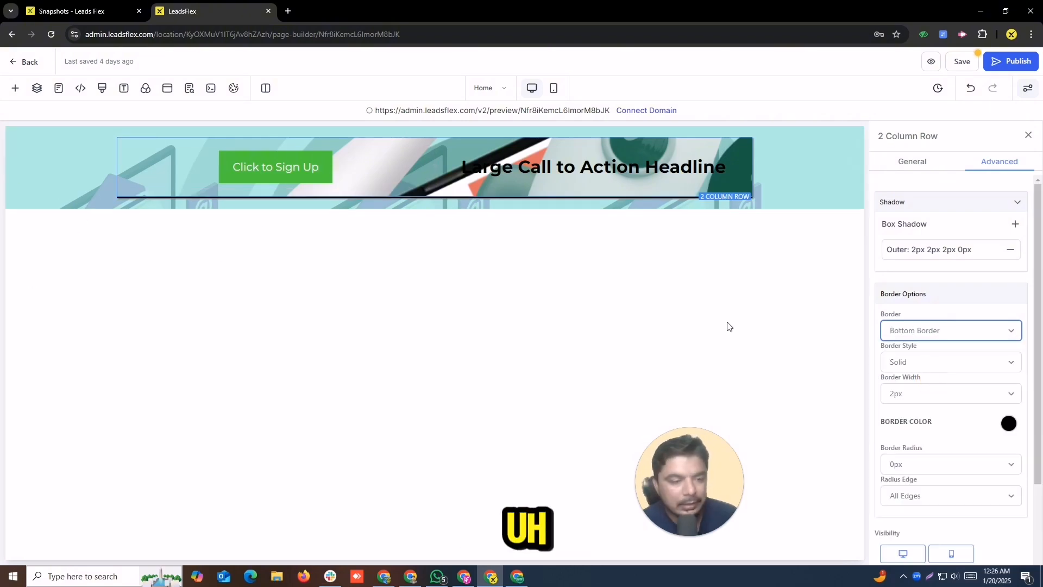
pyautogui.click(912, 362)
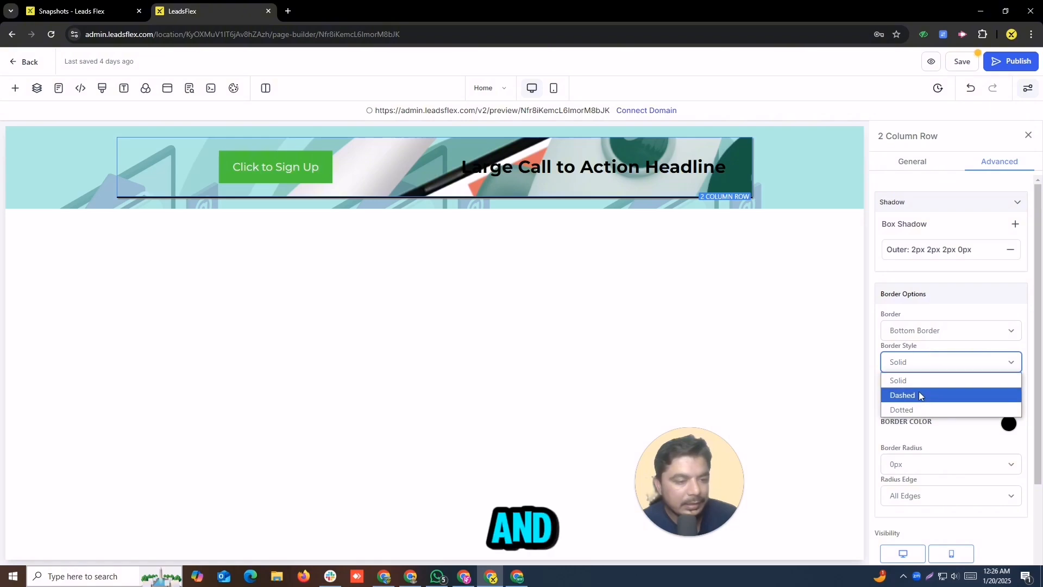
pyautogui.click(918, 391)
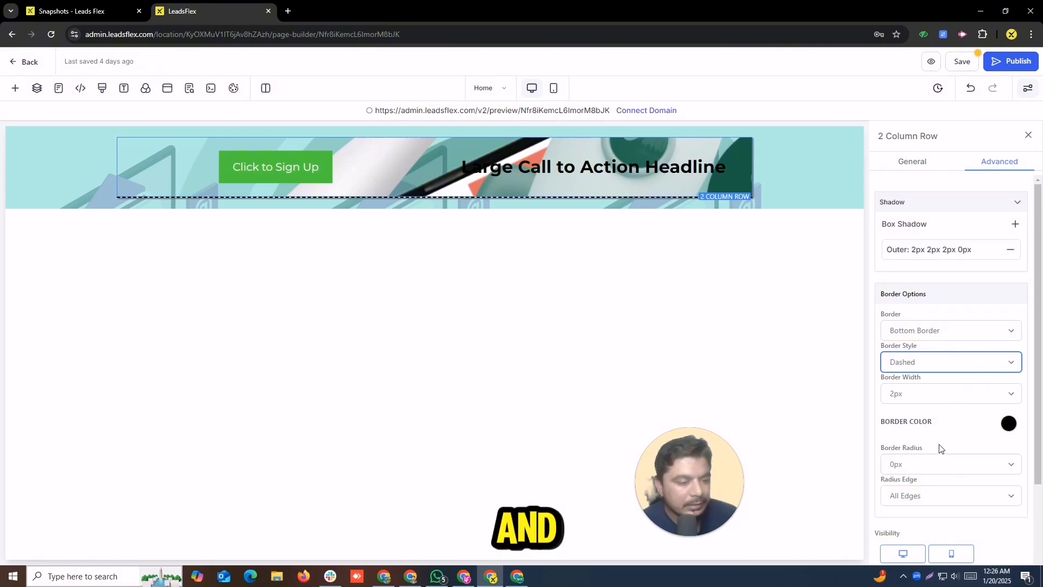
# Step: Set the two-column row's border radius to 50px and apply it to the top edges only
pyautogui.click(933, 463)
pyautogui.click(933, 388)
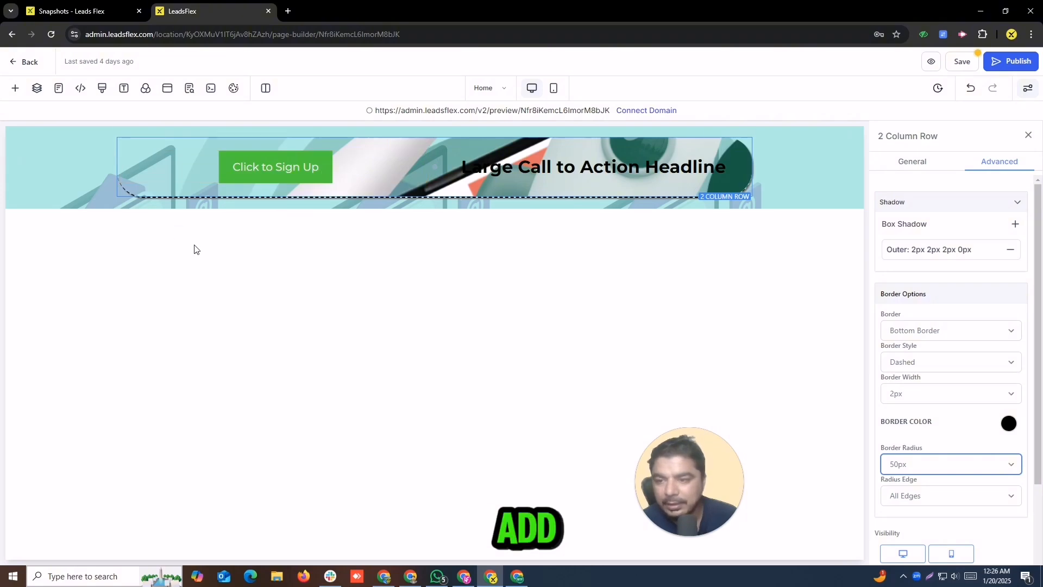
pyautogui.click(915, 498)
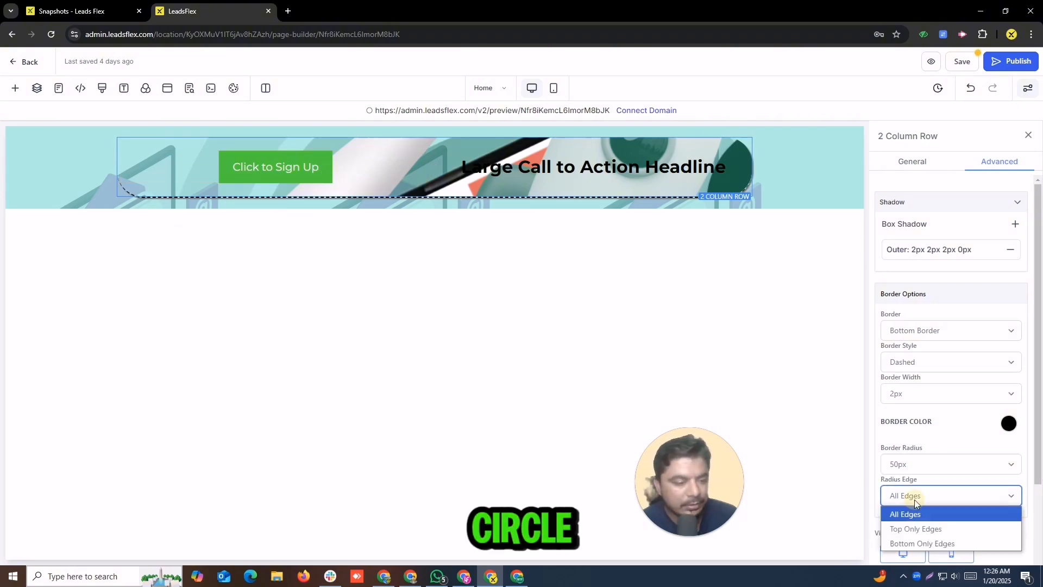
pyautogui.click(919, 530)
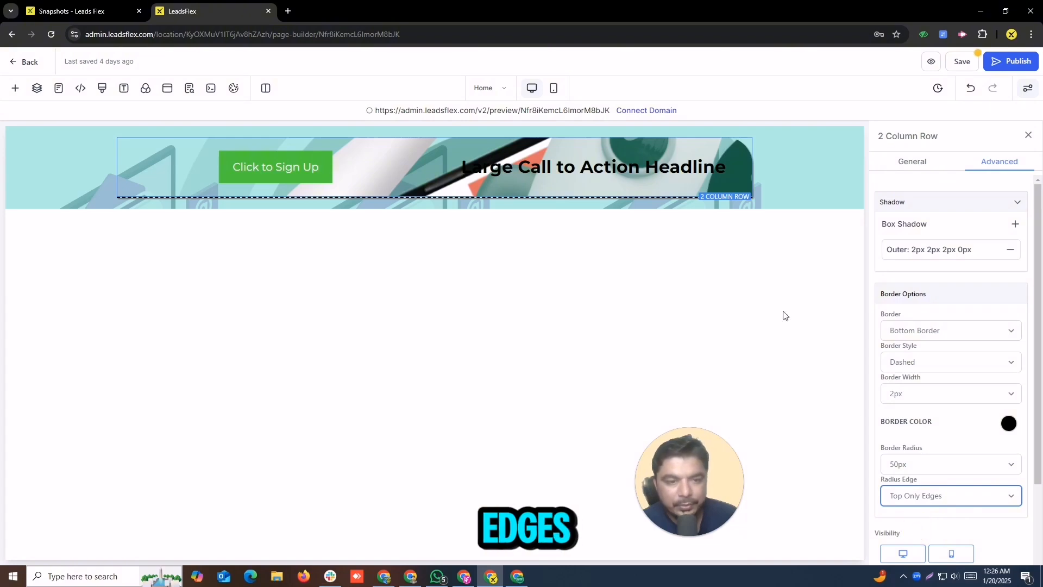
# Step: Apply the two-column row's border radius to the bottom edges only, and try hiding the row on mobile before making it visible again
pyautogui.click(951, 503)
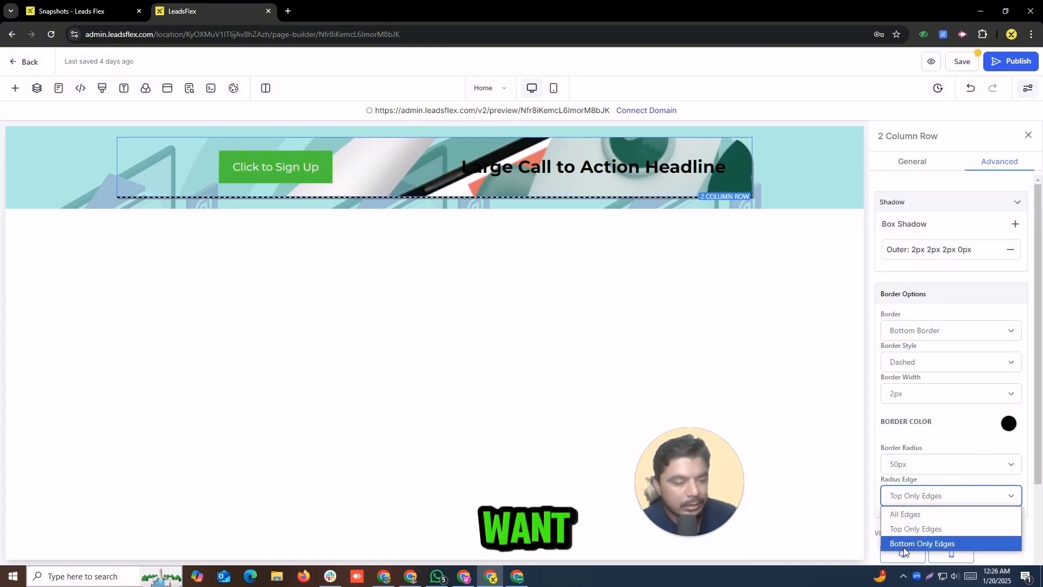
pyautogui.click(904, 543)
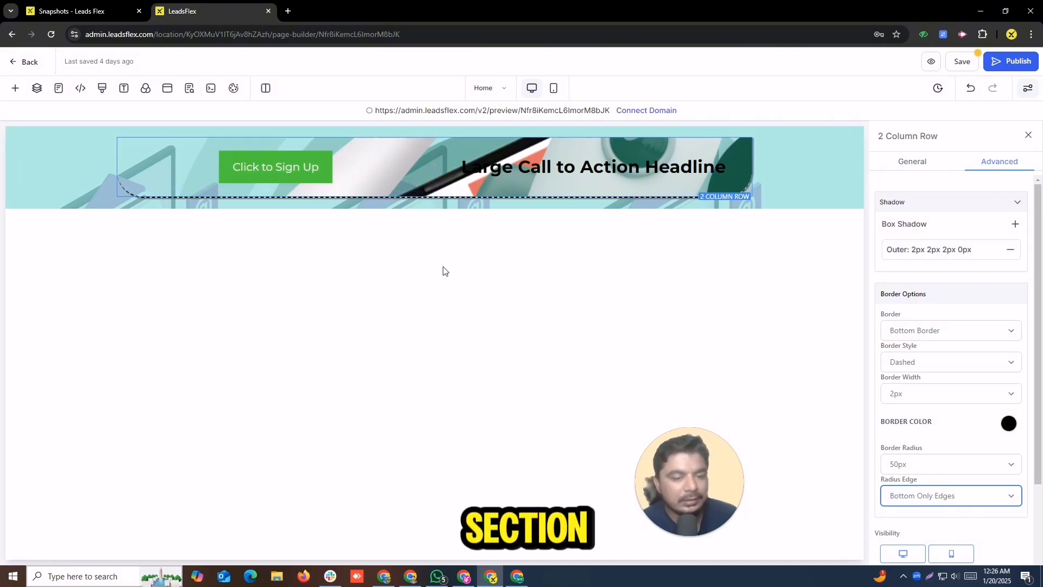
pyautogui.scroll(-2, 962, 452)
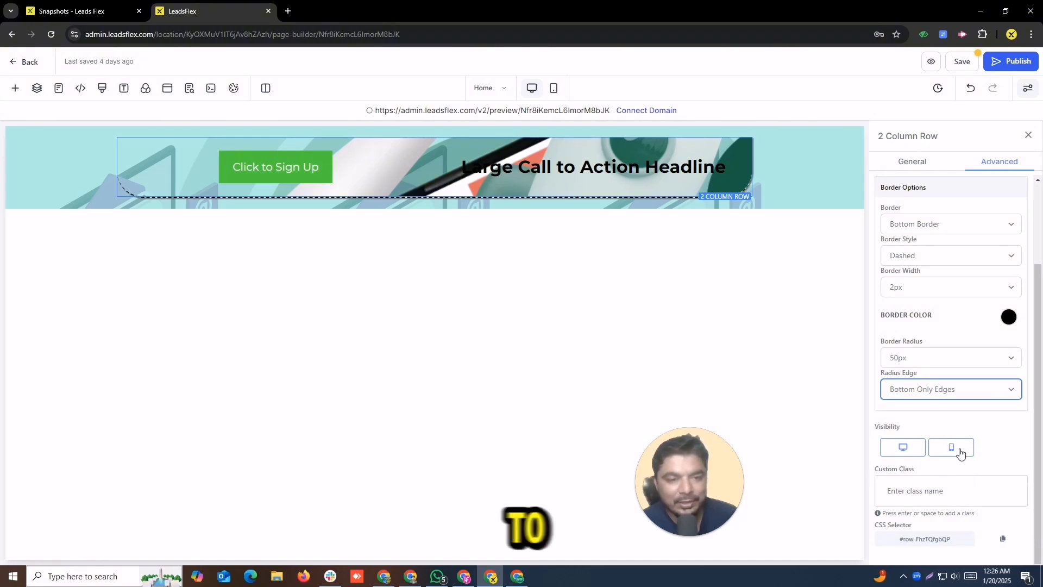
pyautogui.click(940, 450)
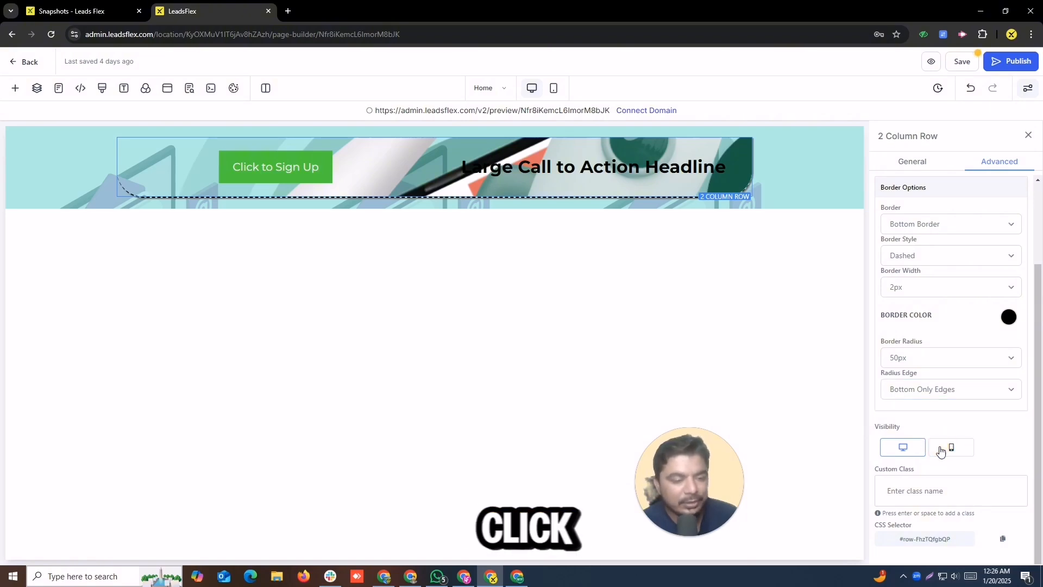
pyautogui.click(940, 451)
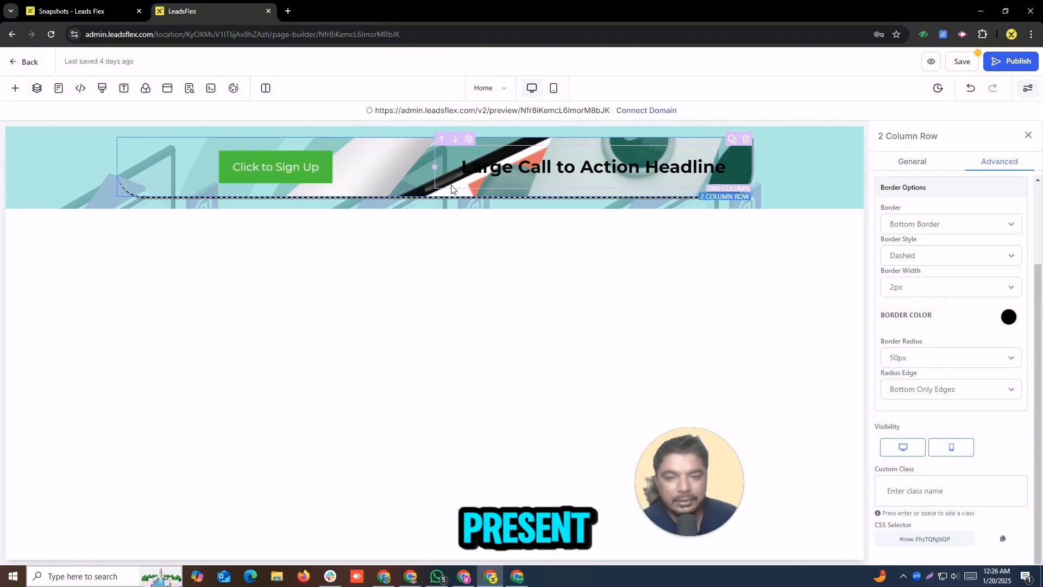
pyautogui.click(958, 452)
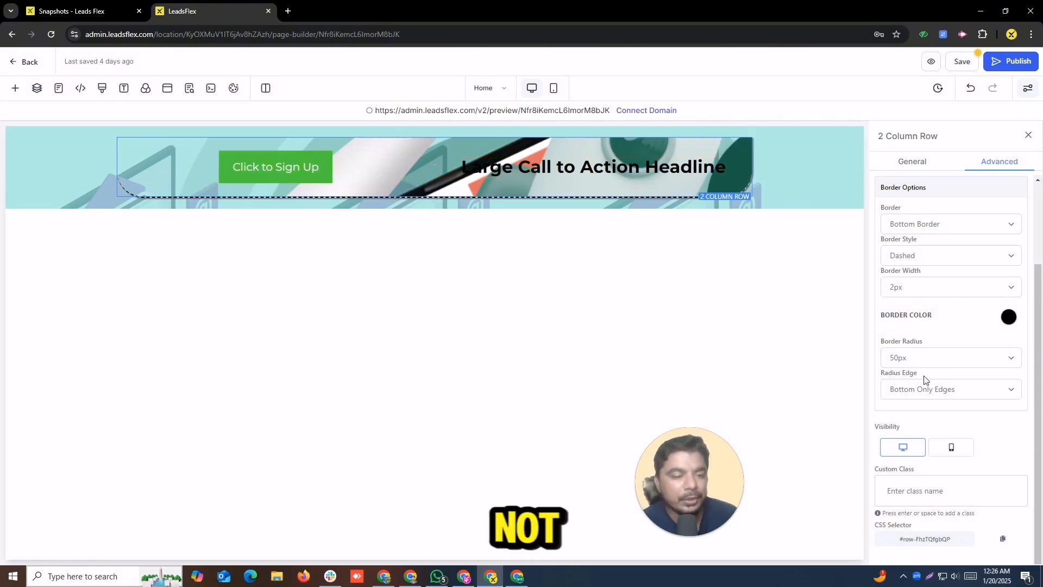
pyautogui.click(948, 449)
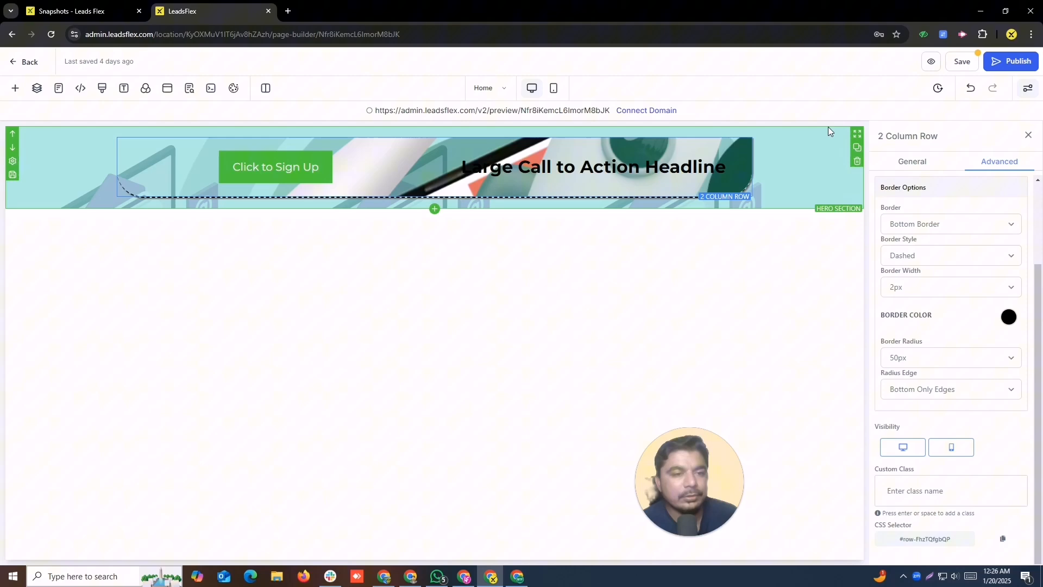
# Step: Add an outer box shadow to the hero section with a Y offset of 10px and a blur of 11px
pyautogui.click(810, 167)
pyautogui.click(1001, 162)
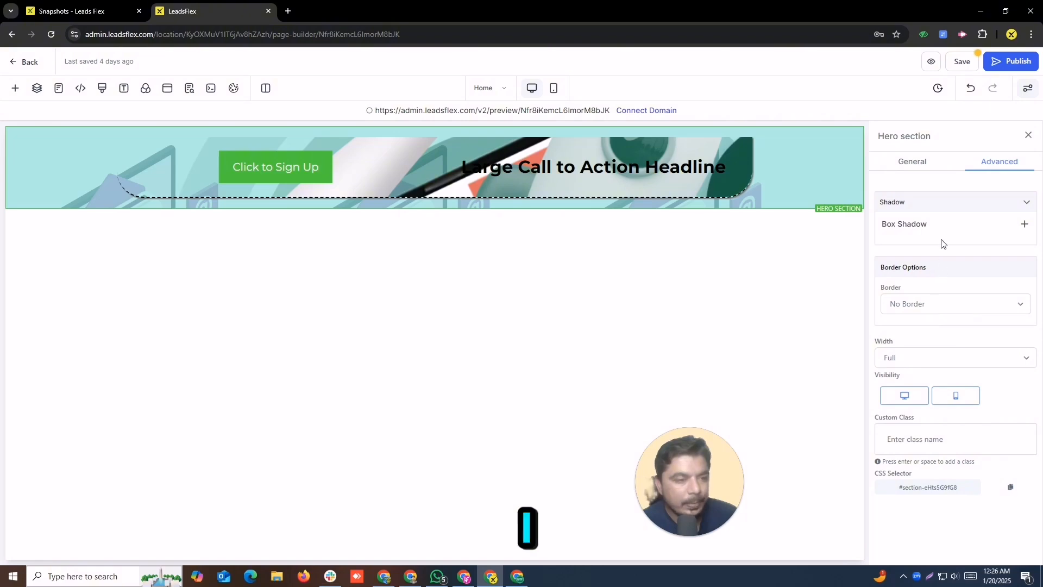
pyautogui.click(1025, 227)
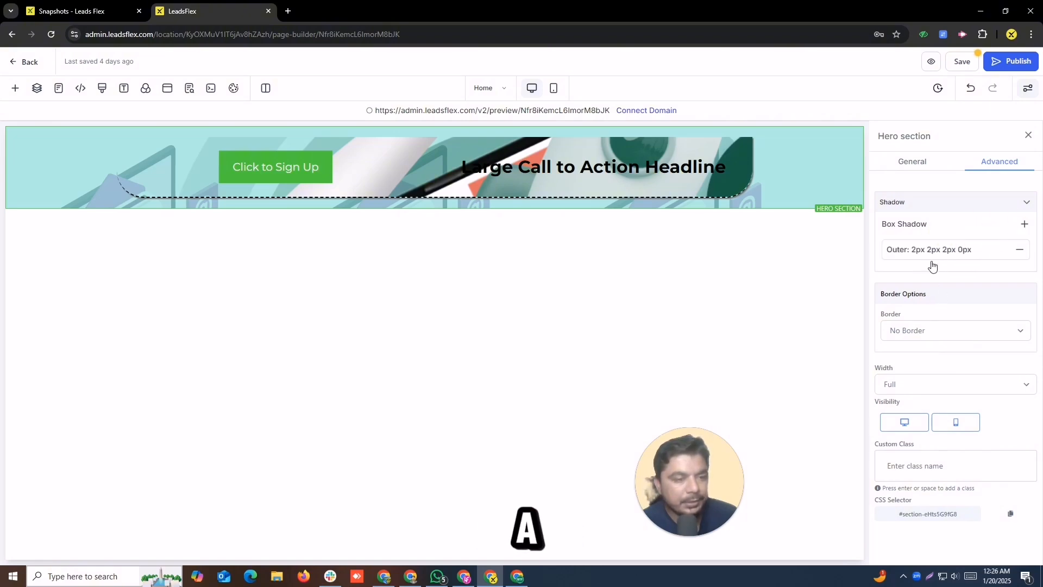
pyautogui.click(994, 249)
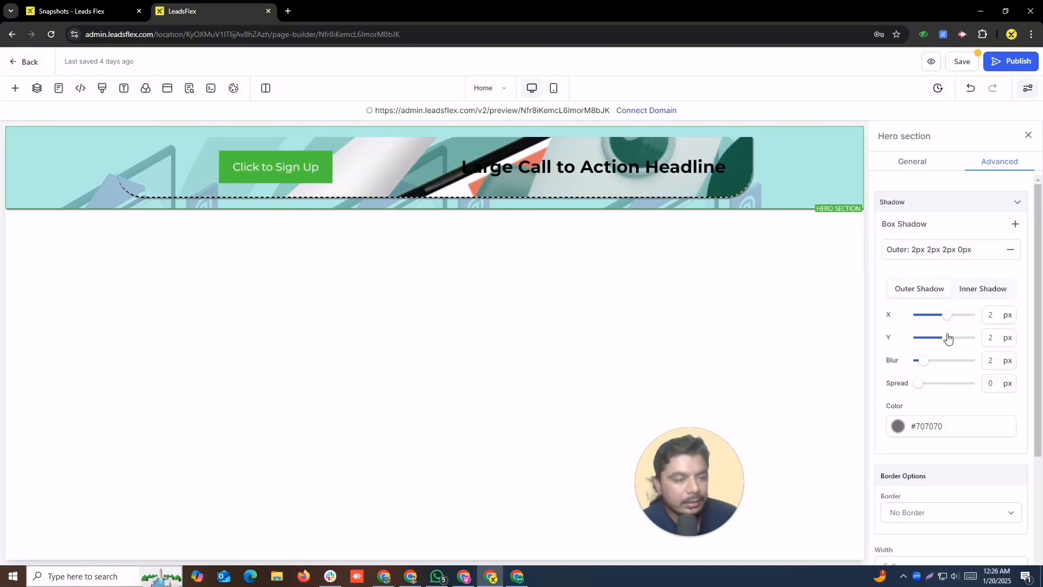
pyautogui.moveTo(947, 338); pyautogui.dragTo(948, 360)
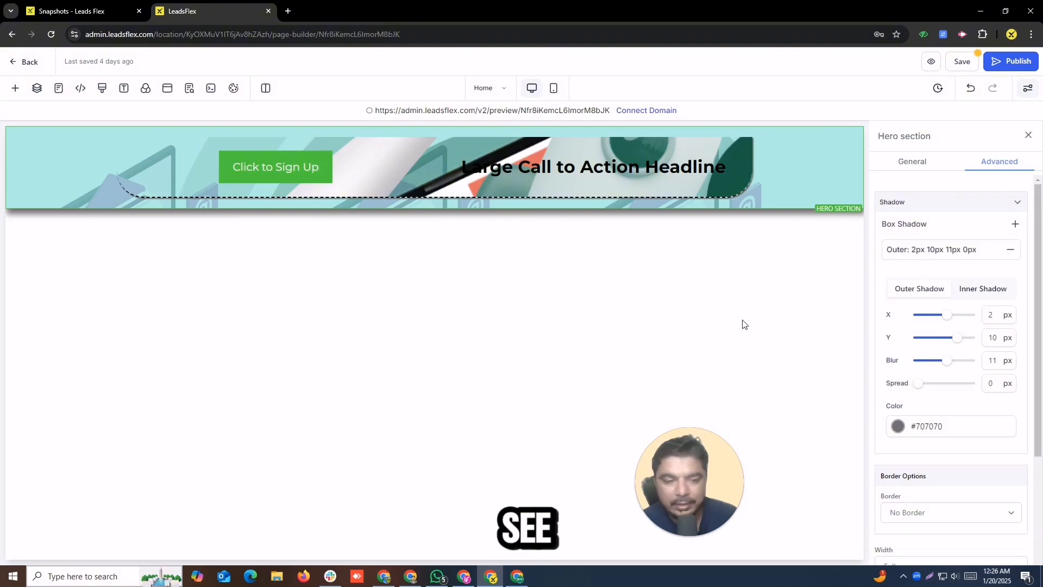
# Step: Change the hero section's shadow color to the light blue #24CEDDFF
pyautogui.click(923, 419)
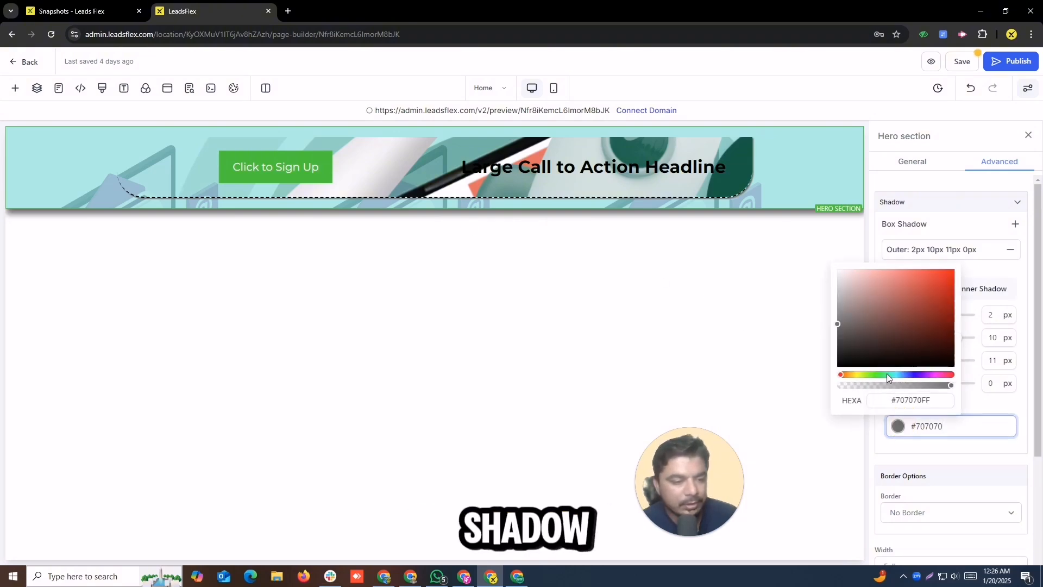
pyautogui.click(897, 375)
pyautogui.click(935, 282)
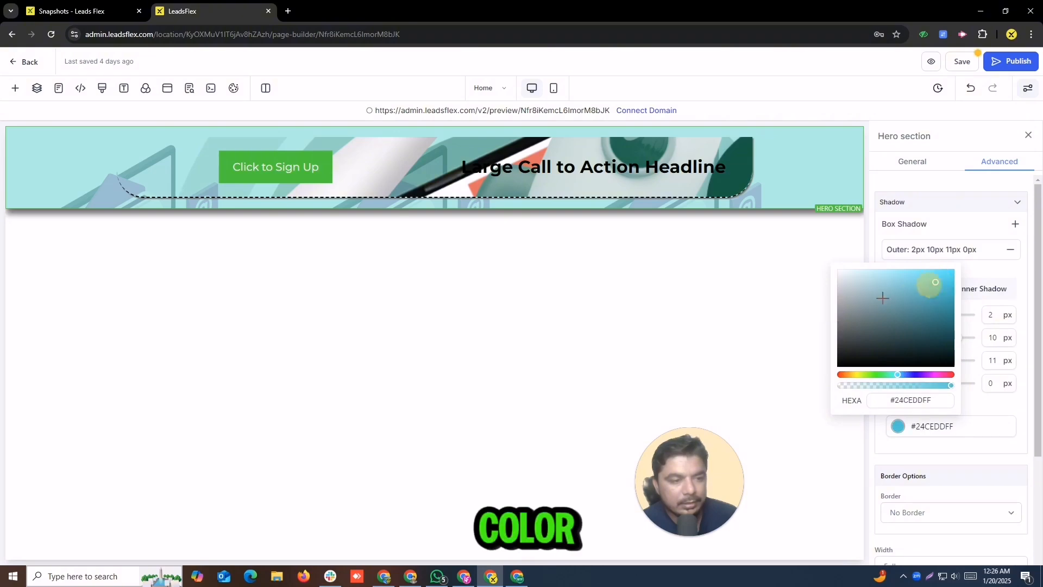
pyautogui.click(637, 334)
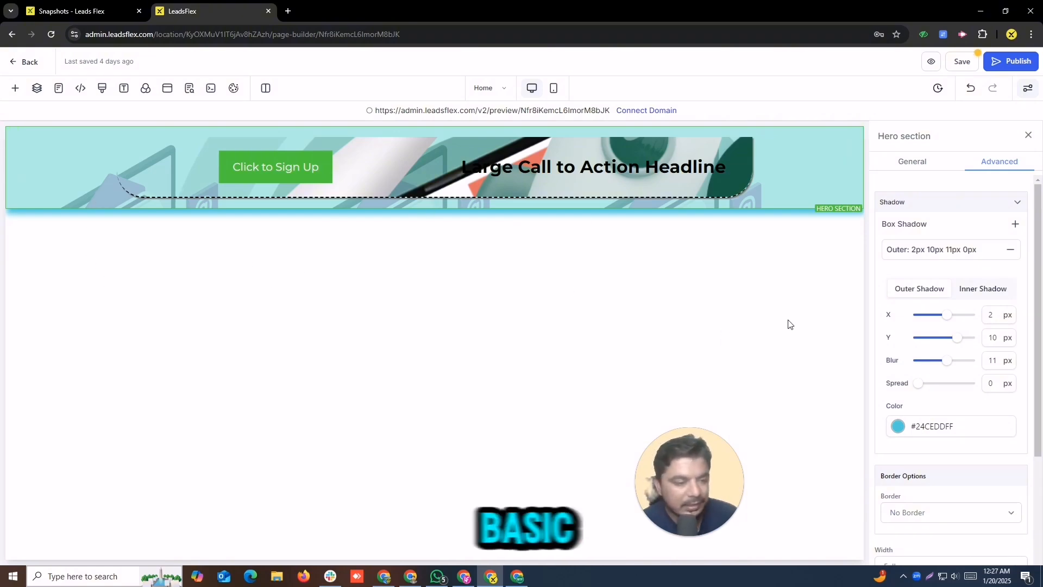
# Step: Give the hero section a full border, try the Dotted style, and set the border style to Dashed
pyautogui.scroll(-3, 943, 417)
pyautogui.click(945, 356)
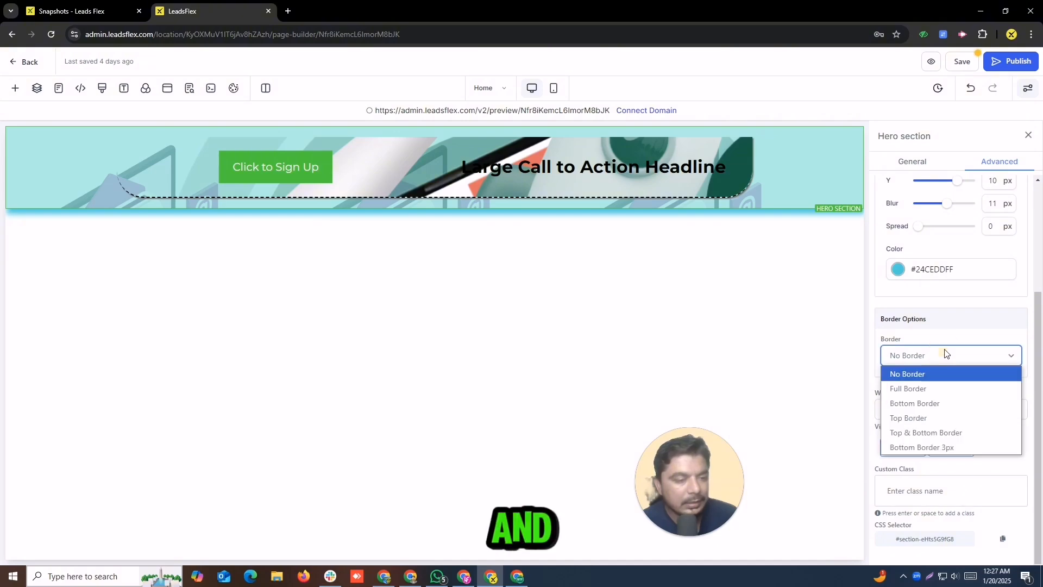
pyautogui.click(937, 390)
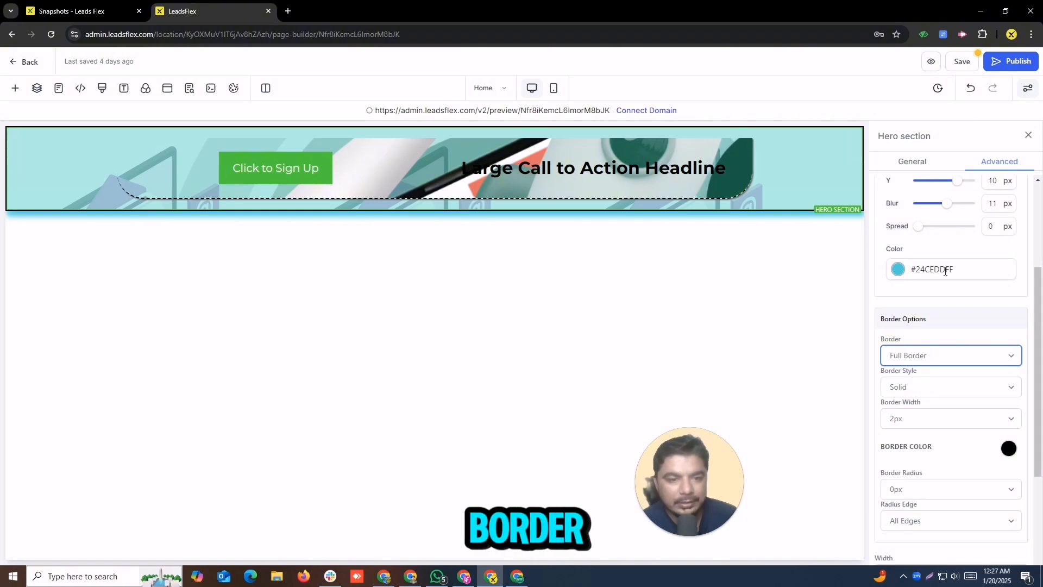
pyautogui.click(939, 389)
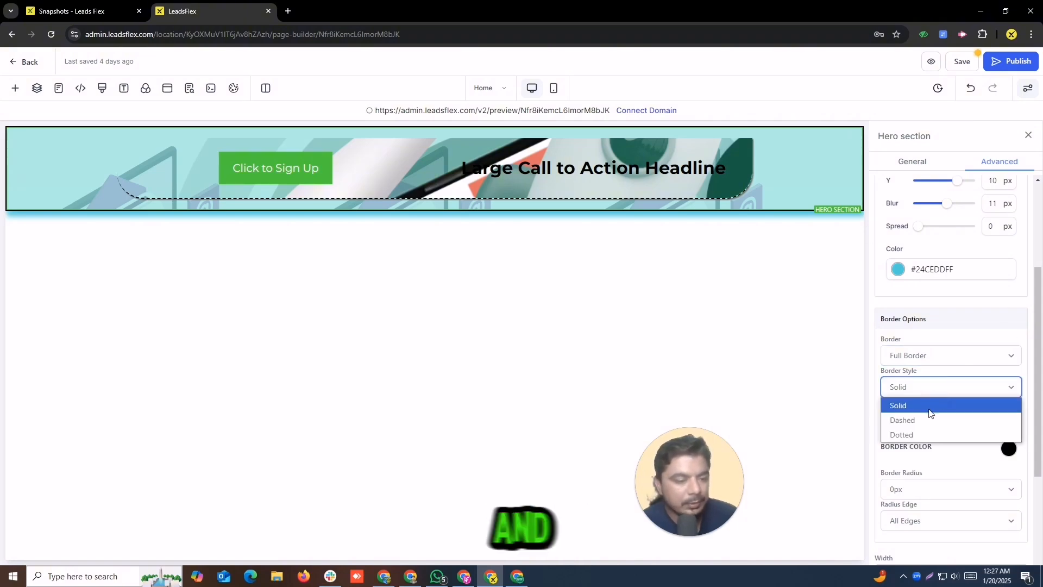
pyautogui.click(914, 434)
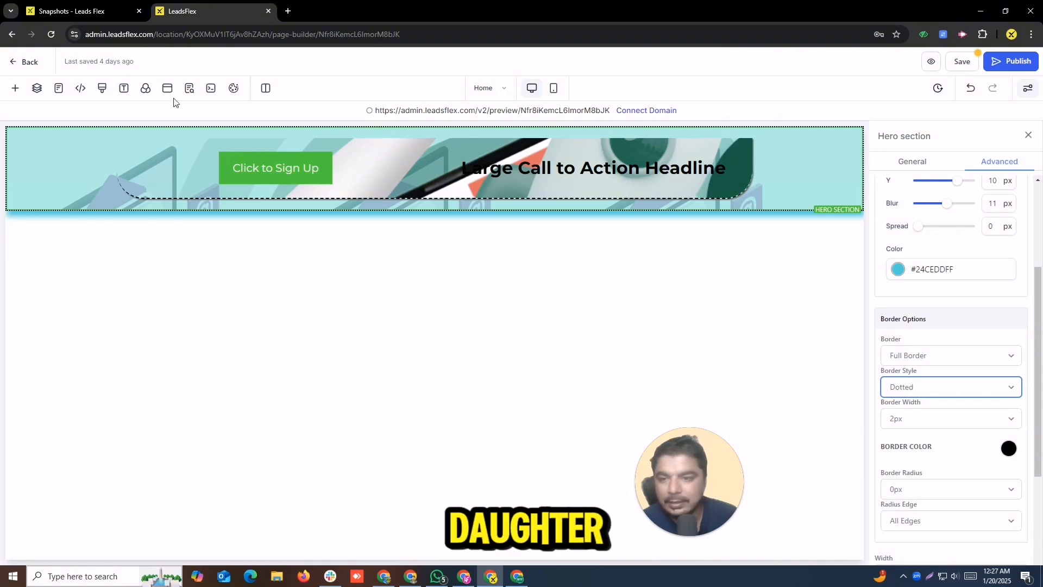
pyautogui.click(896, 383)
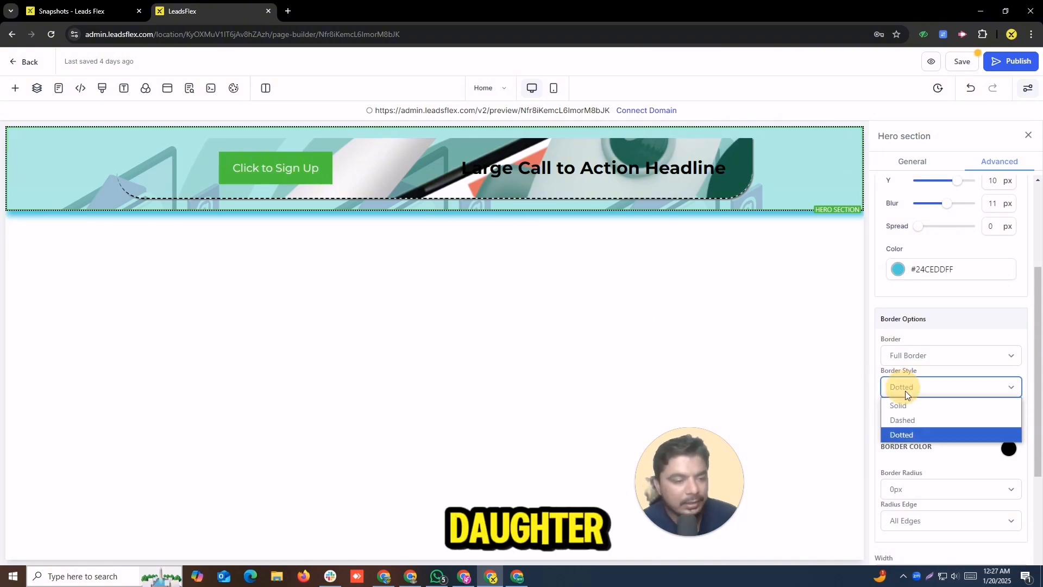
pyautogui.click(913, 420)
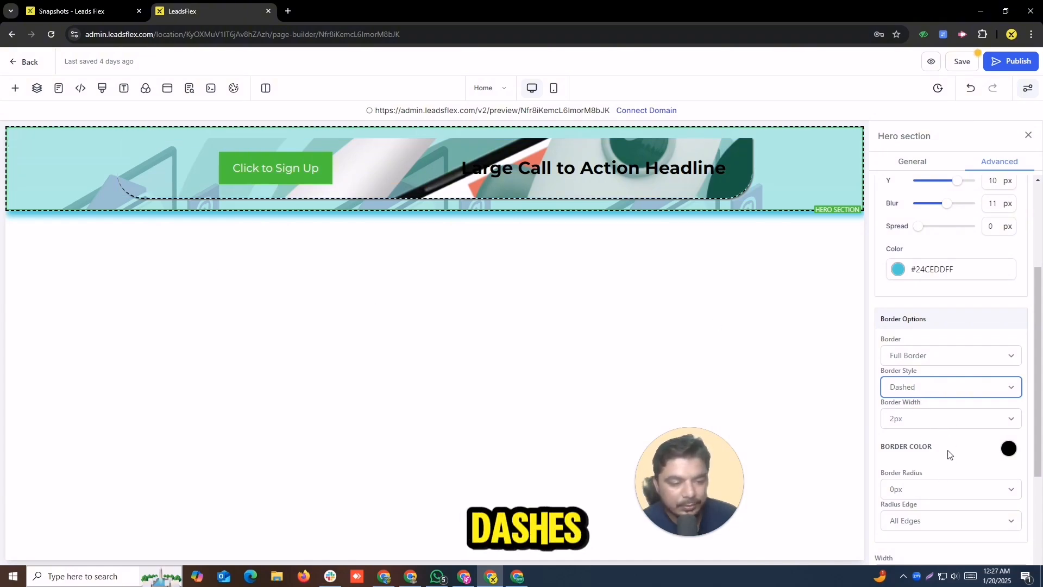
# Step: Try several preset border colors on the hero section, including green, orange and purple, and settle on bright blue
pyautogui.click(1009, 449)
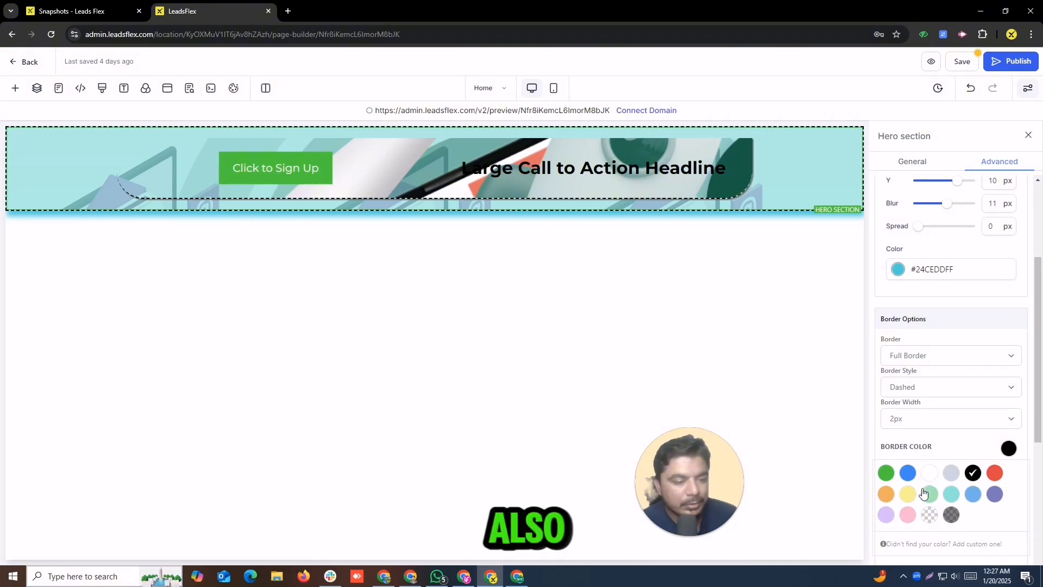
pyautogui.click(886, 472)
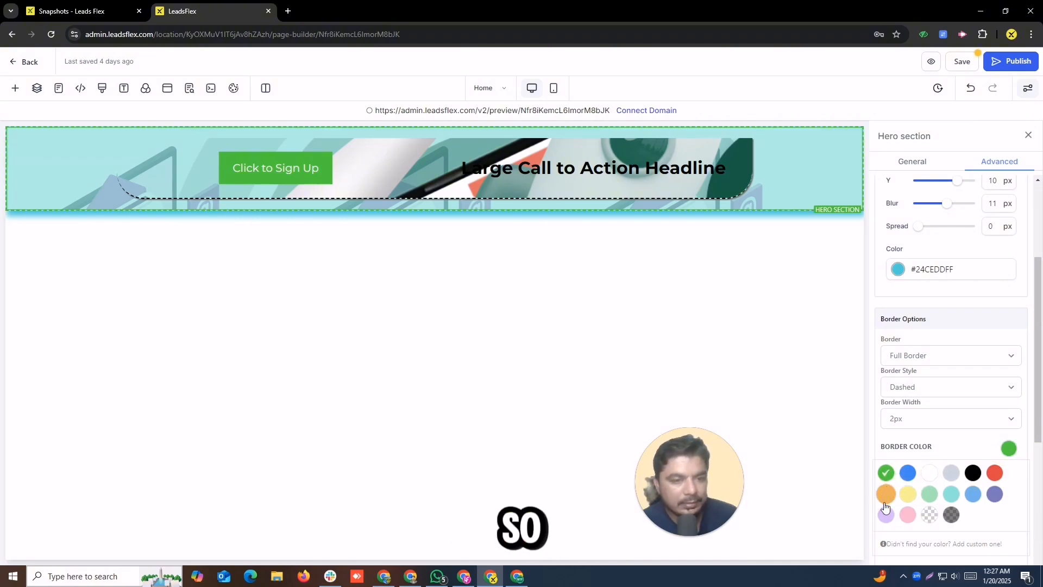
pyautogui.click(886, 494)
pyautogui.click(886, 516)
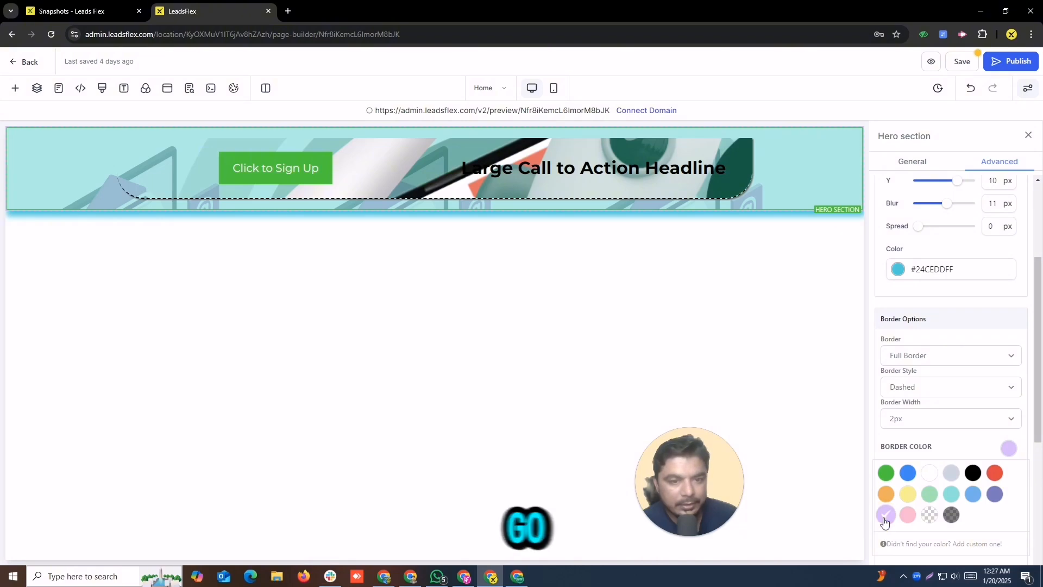
pyautogui.click(973, 494)
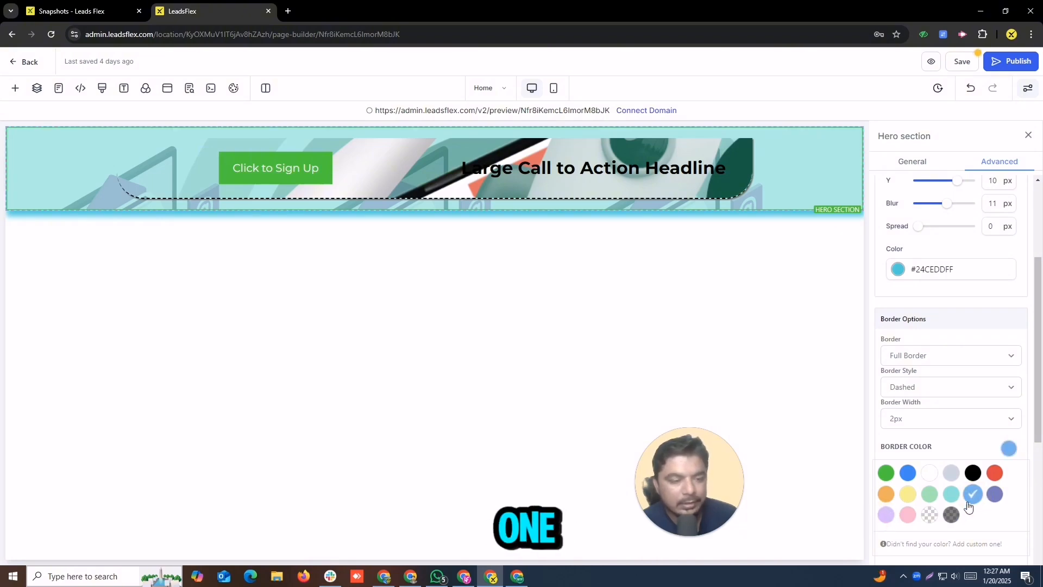
pyautogui.click(951, 515)
pyautogui.click(928, 496)
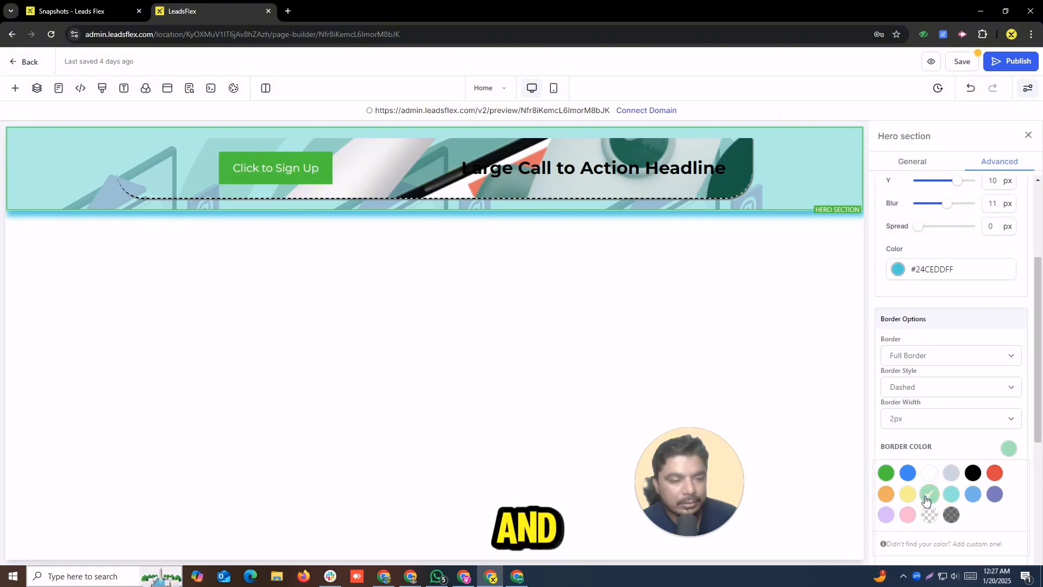
pyautogui.click(908, 472)
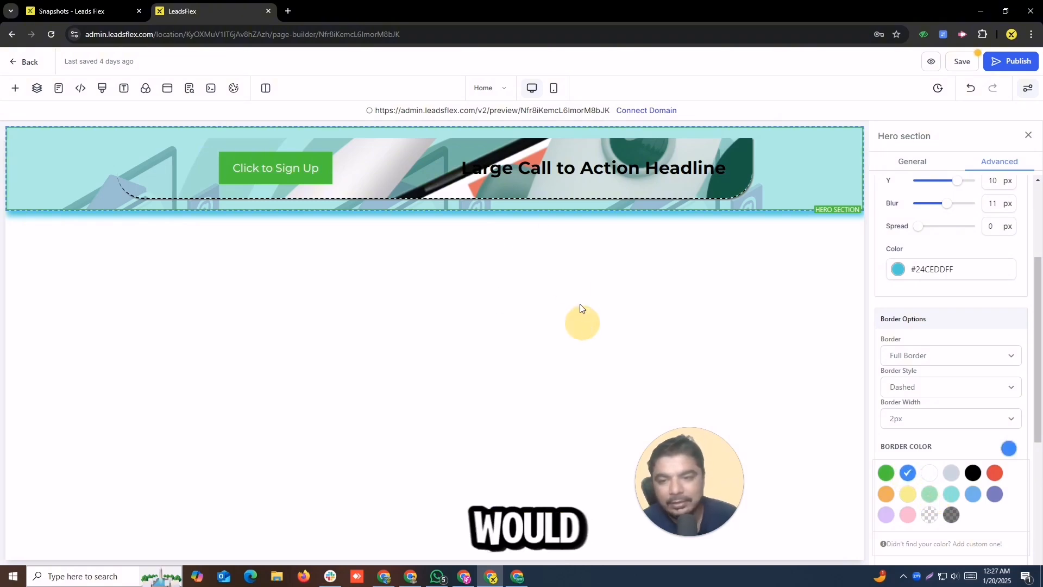
# Step: Try a 25px border radius on the hero section, and set it to 125px
pyautogui.moveTo(1035, 395); pyautogui.dragTo(1039, 551)
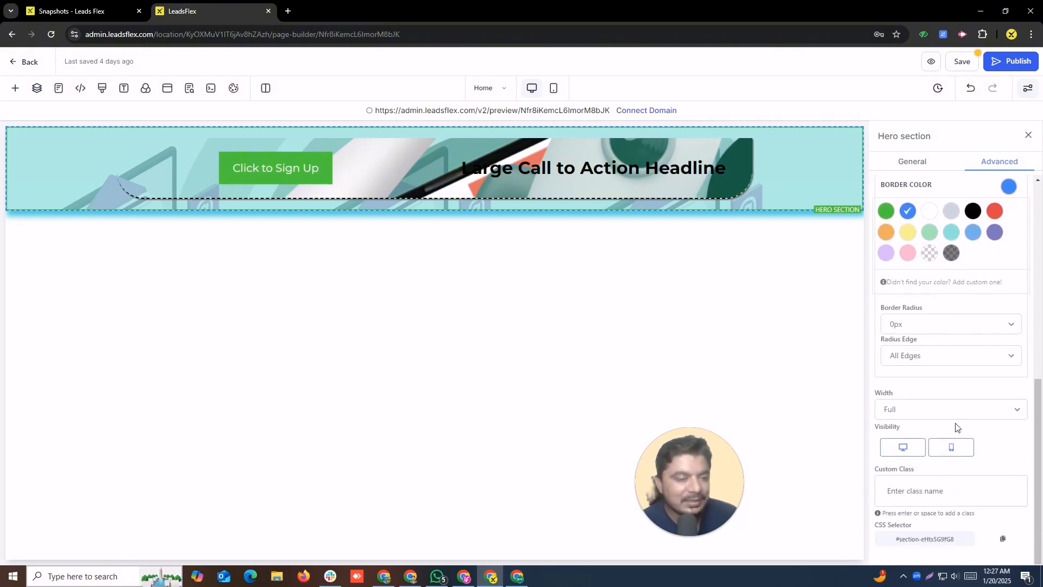
pyautogui.scroll(5, 932, 357)
pyautogui.scroll(-5, 931, 356)
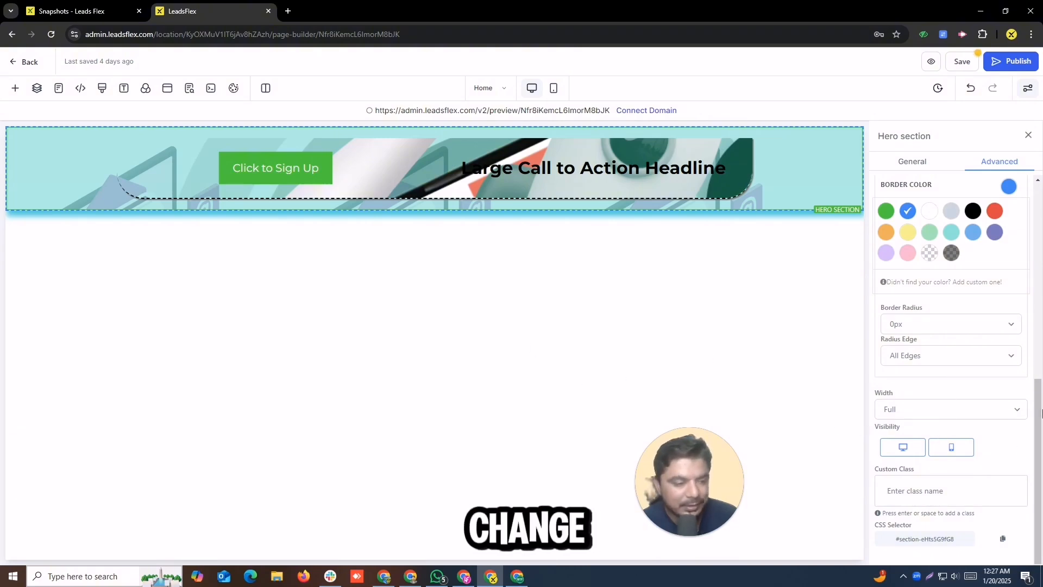
pyautogui.click(939, 324)
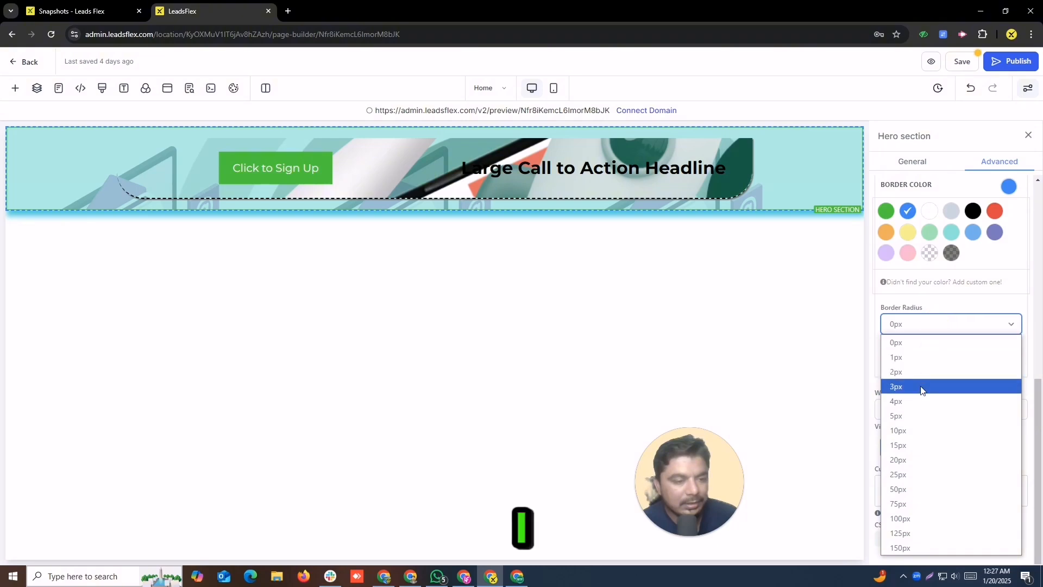
pyautogui.click(924, 474)
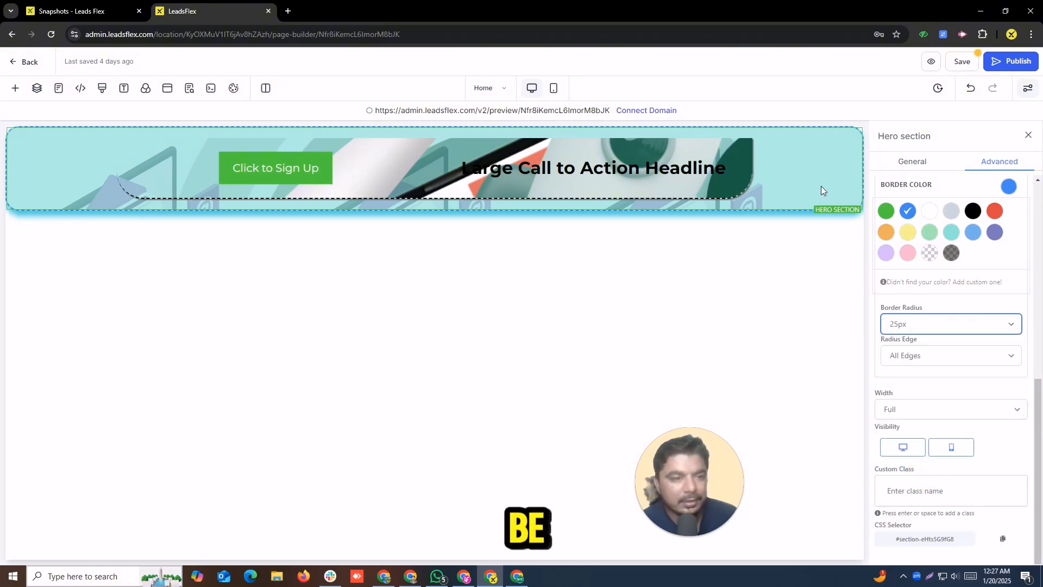
pyautogui.click(914, 325)
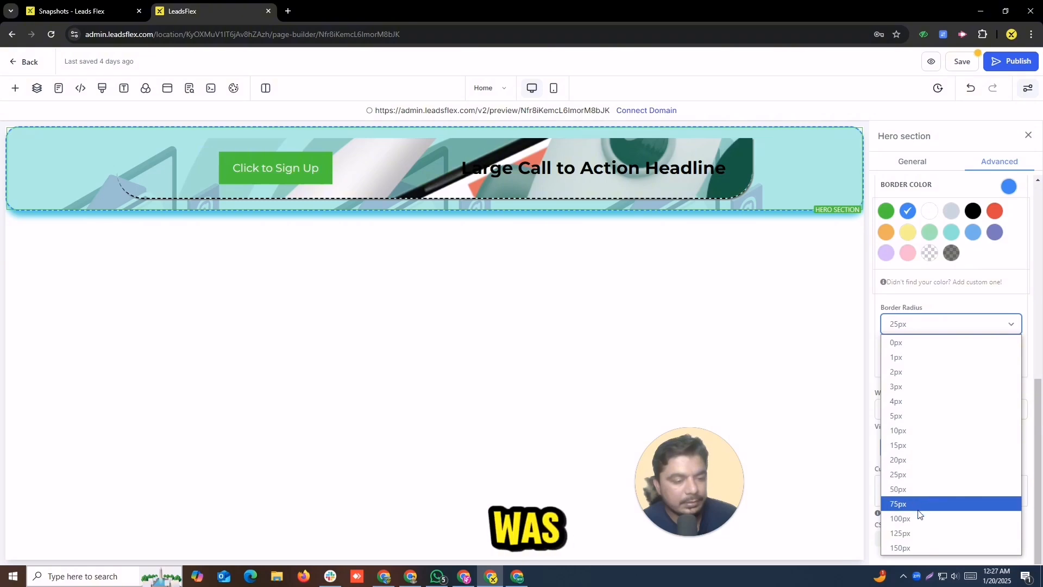
pyautogui.click(913, 533)
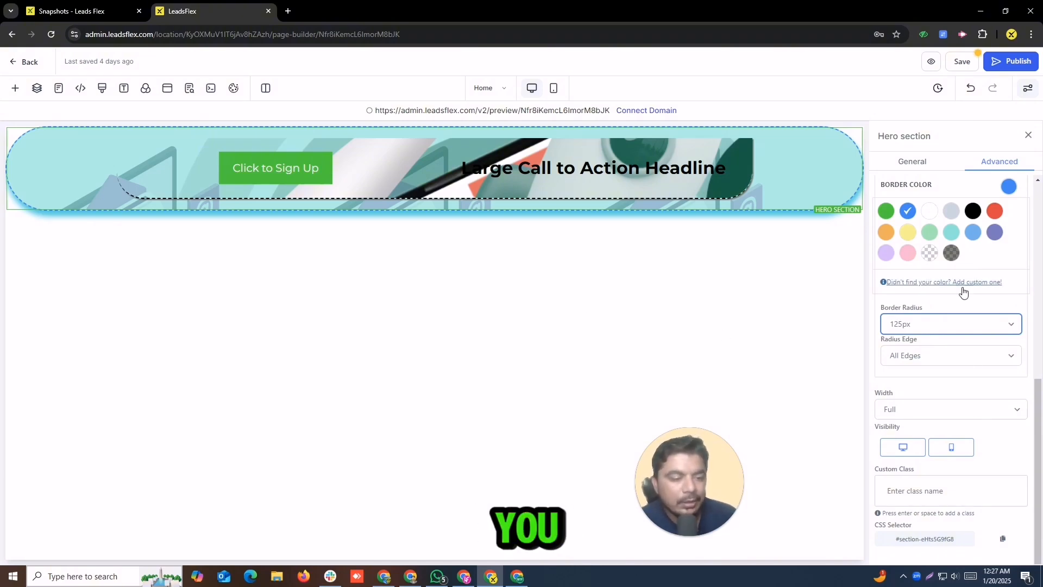
# Step: Delete the hero section from the page
pyautogui.click(911, 158)
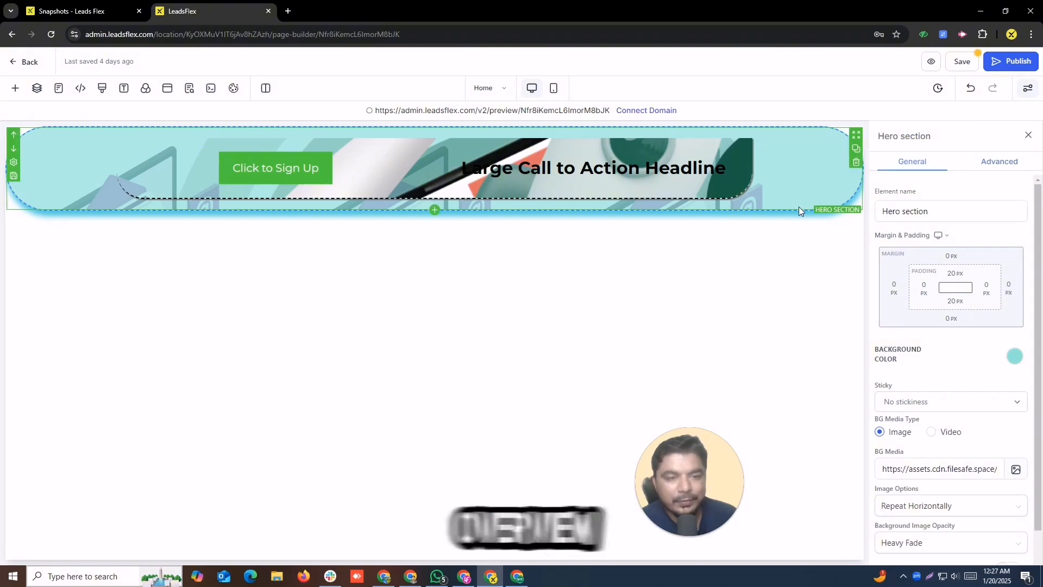
pyautogui.click(857, 163)
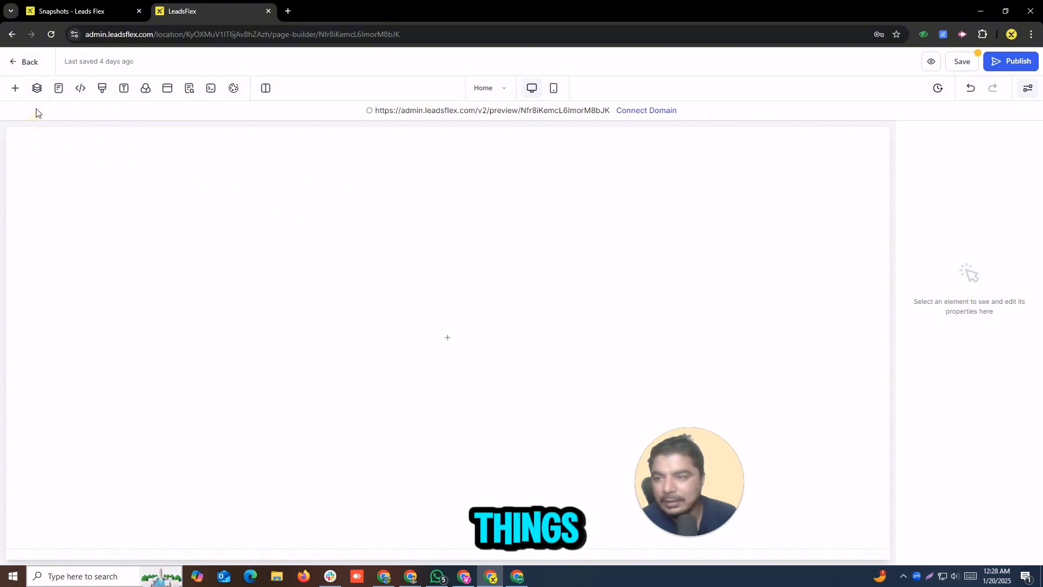
# Step: Add a full-width section to the empty page and place a 2 Column row inside it
pyautogui.click(14, 88)
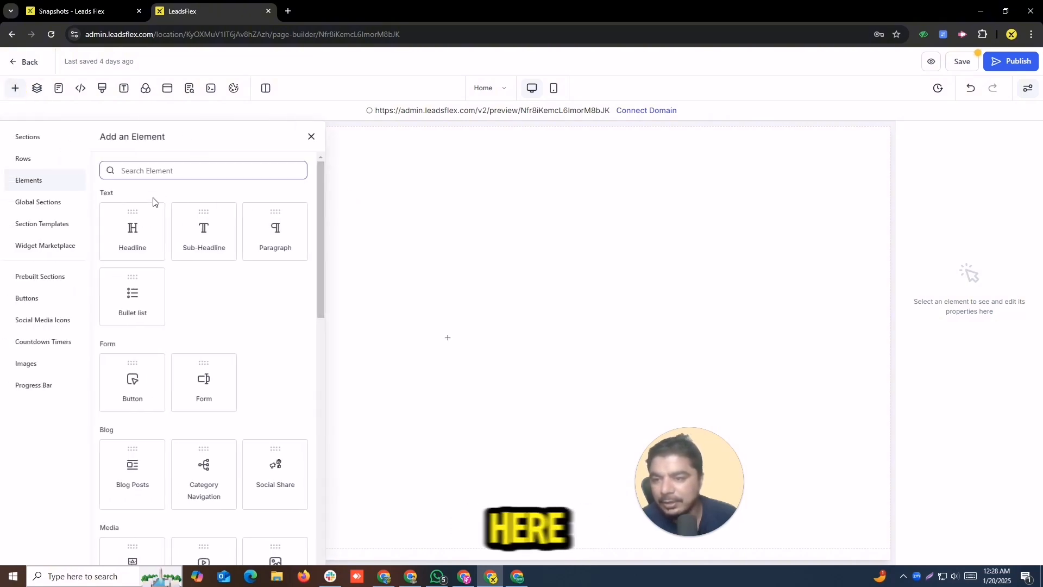
pyautogui.click(20, 139)
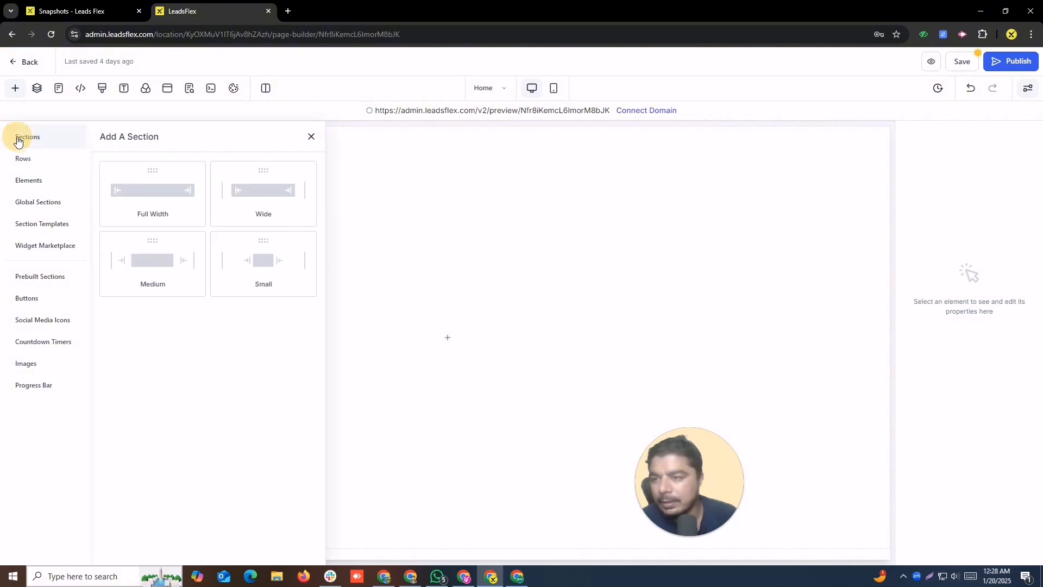
pyautogui.moveTo(136, 187); pyautogui.dragTo(552, 209)
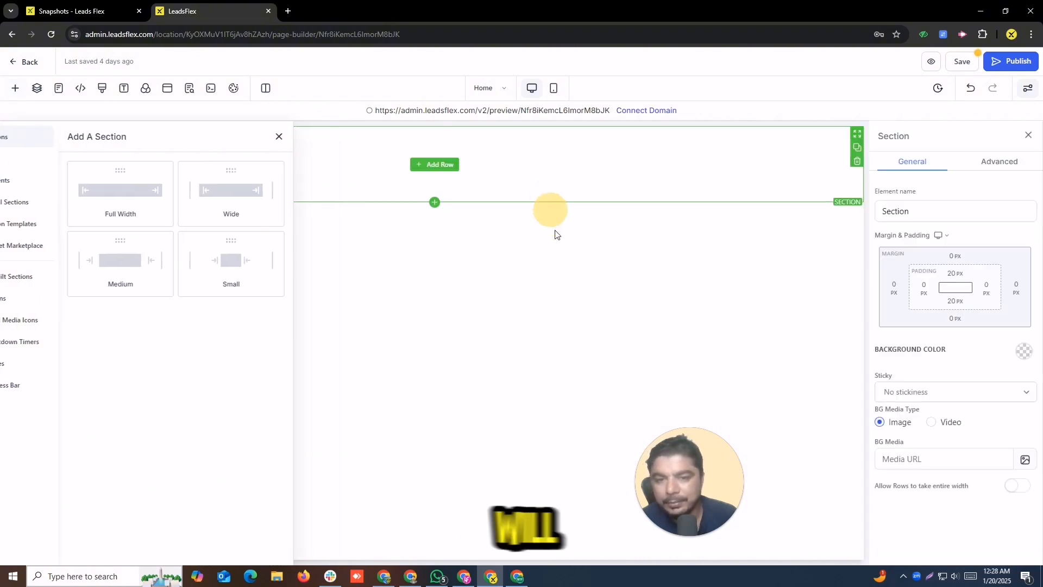
pyautogui.click(431, 172)
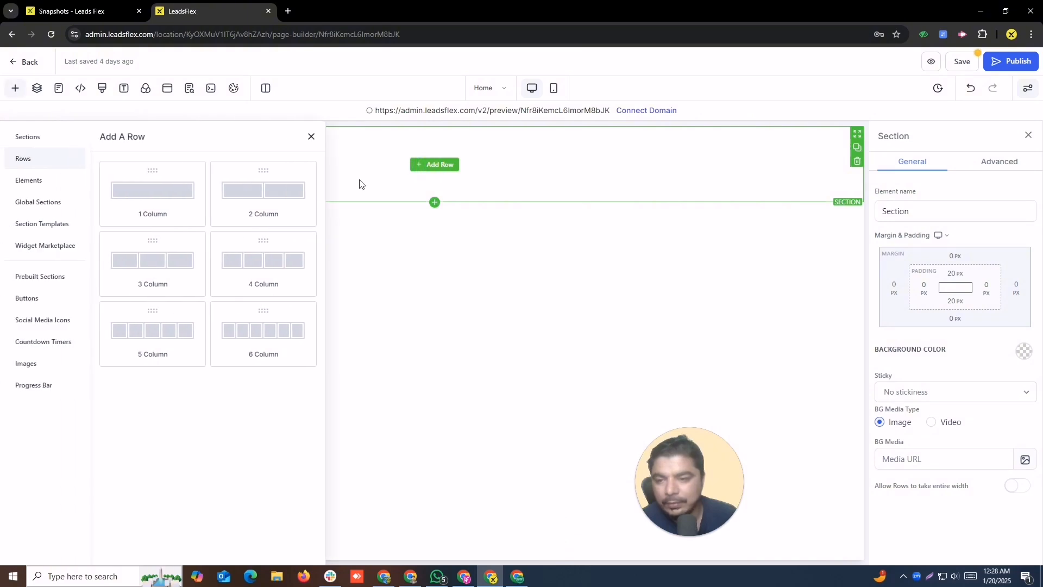
pyautogui.moveTo(260, 192); pyautogui.dragTo(424, 190)
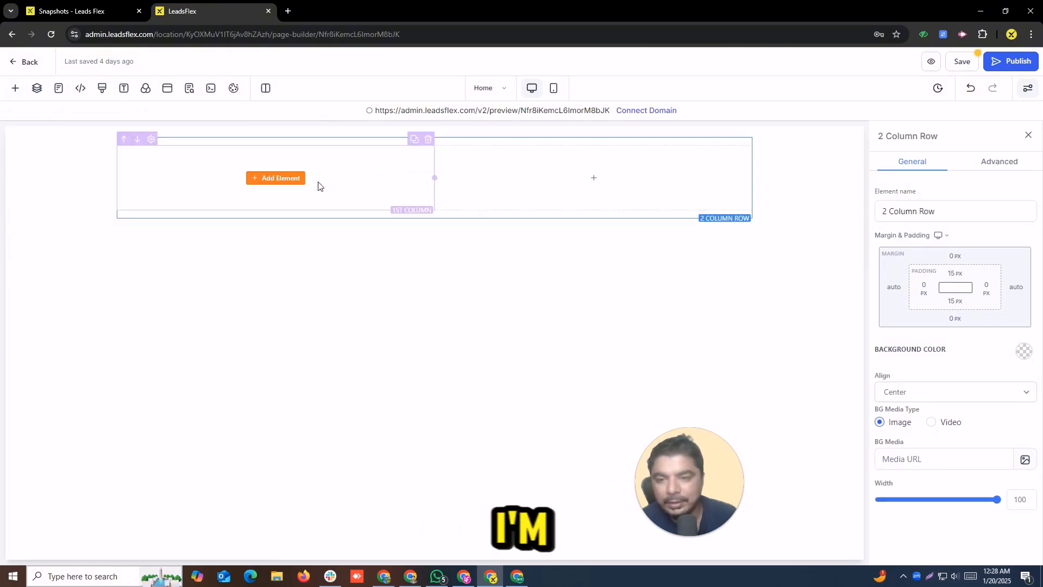
# Step: Add an Image element to the first column of the row
pyautogui.click(292, 178)
pyautogui.scroll(-10, 232, 379)
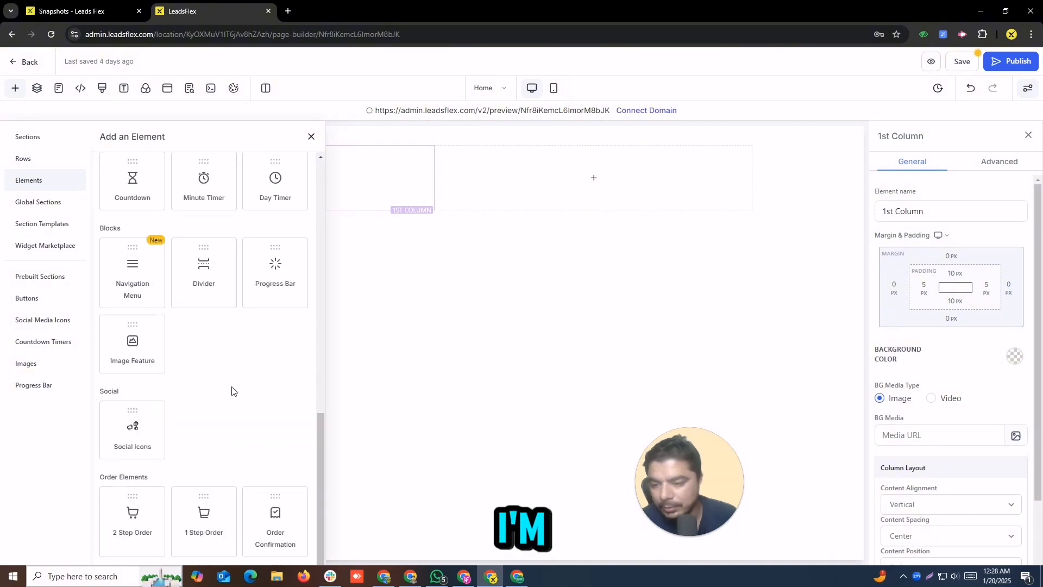
pyautogui.moveTo(314, 464); pyautogui.dragTo(331, 274)
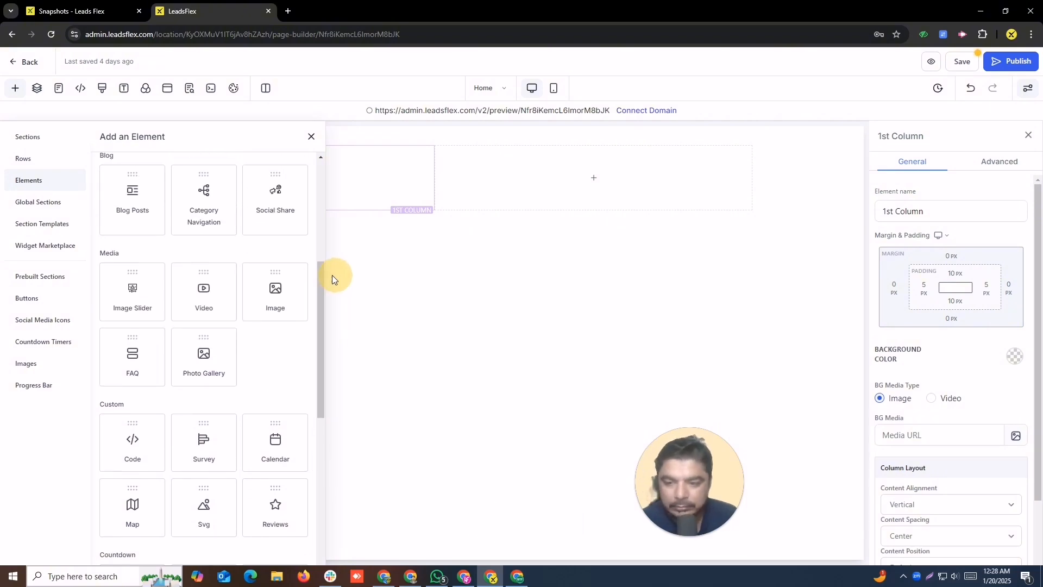
pyautogui.moveTo(269, 295); pyautogui.dragTo(348, 179)
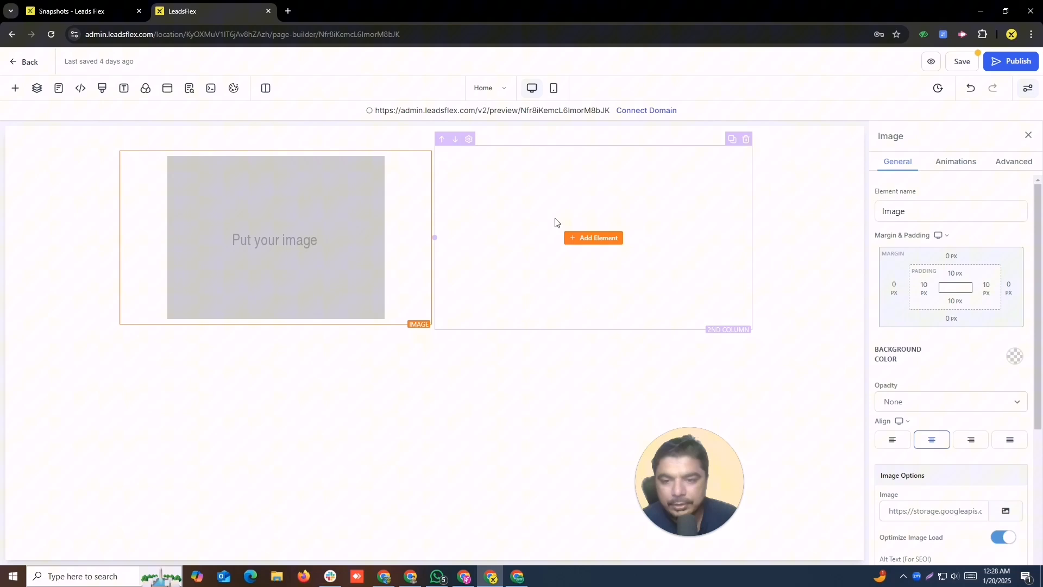
# Step: Try a Countdown element in the second column, and delete it
pyautogui.click(594, 239)
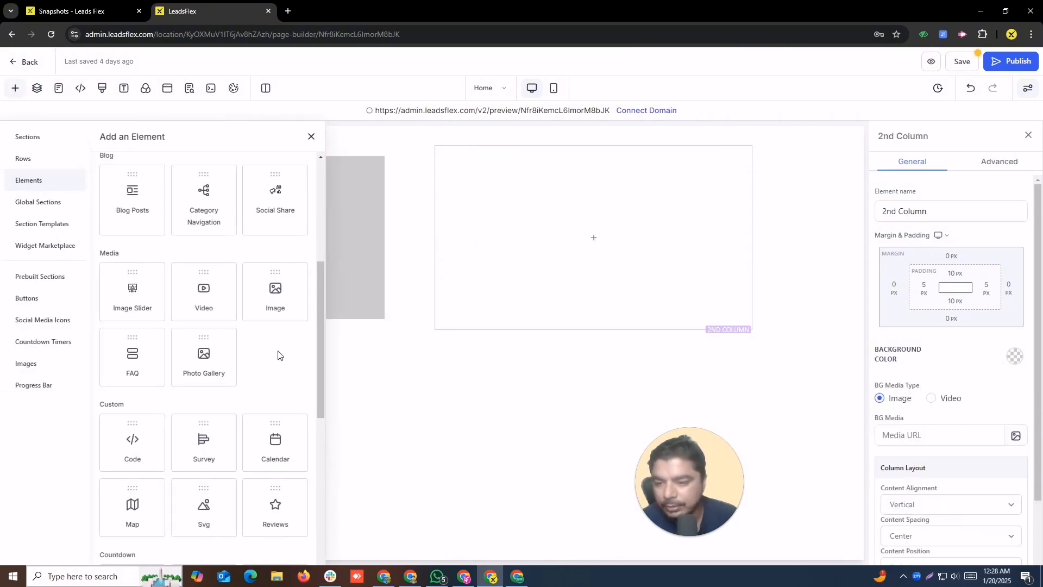
pyautogui.moveTo(318, 379); pyautogui.dragTo(323, 481)
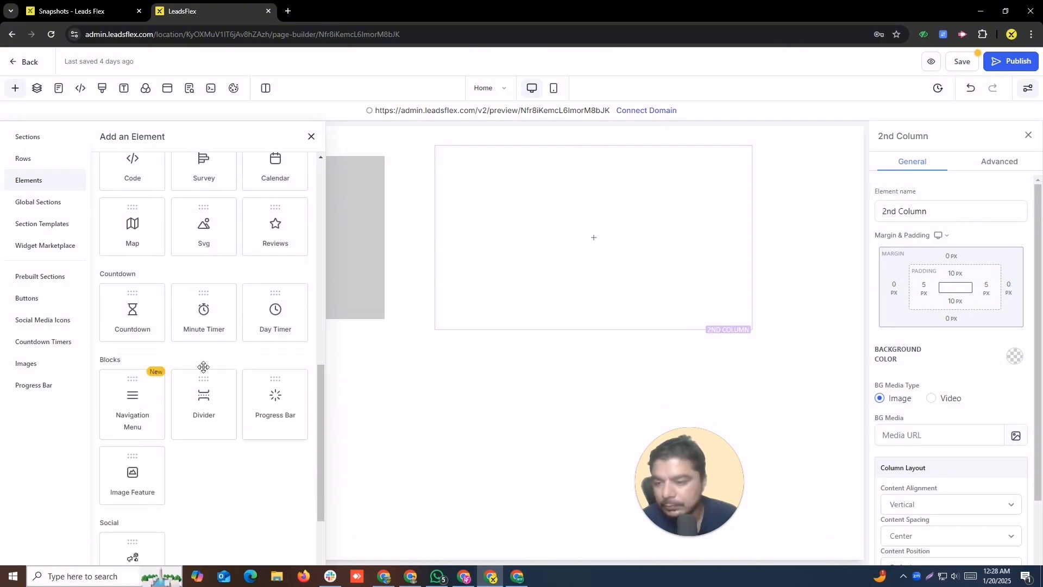
pyautogui.moveTo(137, 338); pyautogui.dragTo(625, 288)
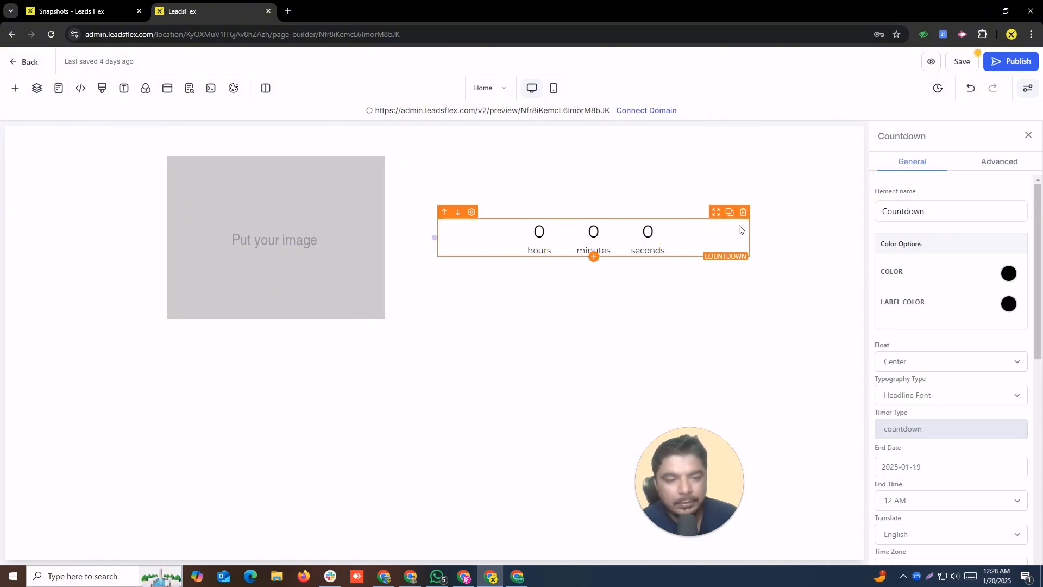
pyautogui.click(744, 213)
# Step: Add a Button element to the empty second column
pyautogui.click(576, 237)
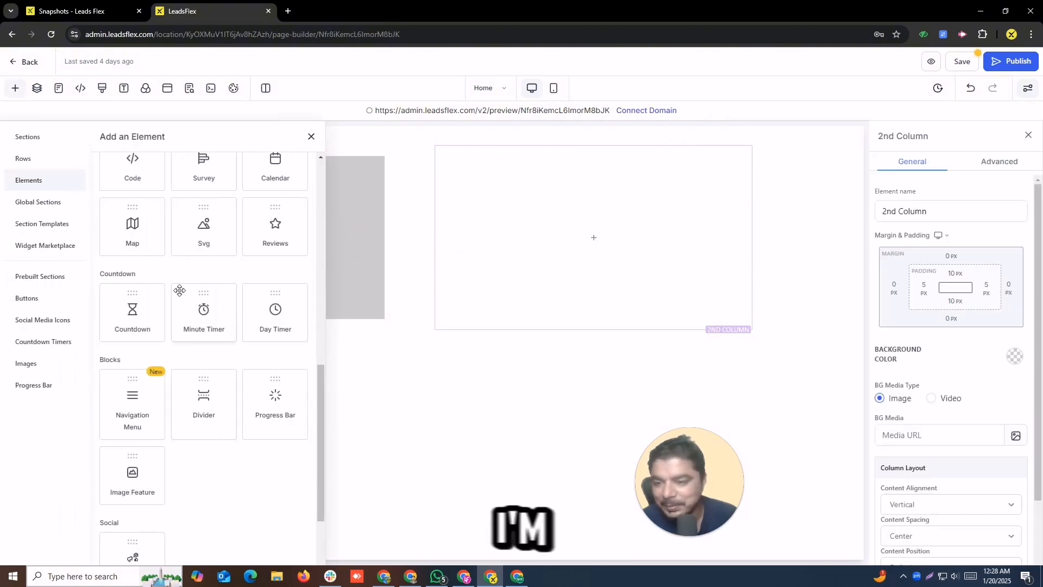
pyautogui.scroll(10, 232, 303)
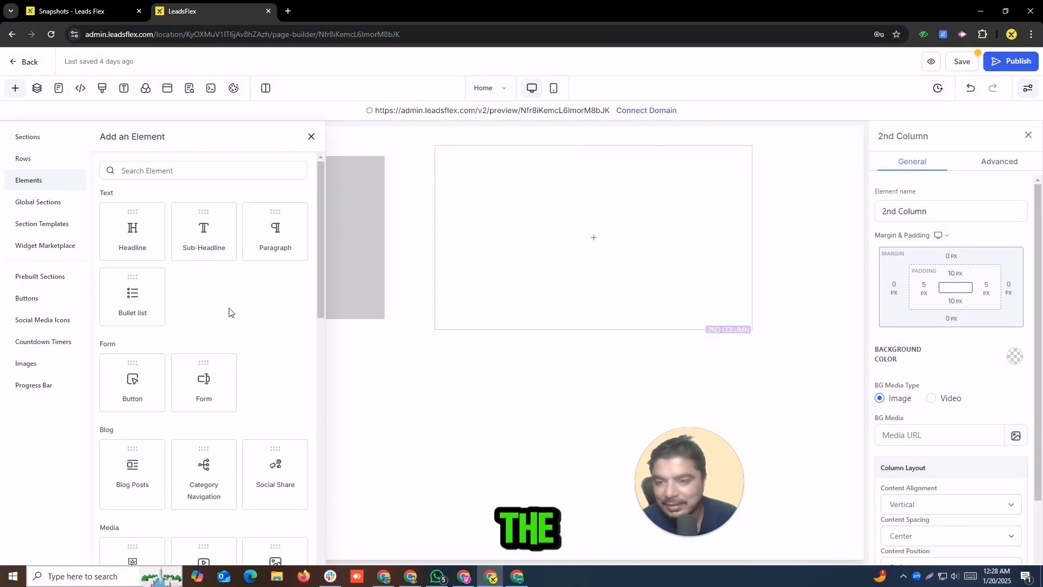
pyautogui.moveTo(149, 387); pyautogui.dragTo(624, 261)
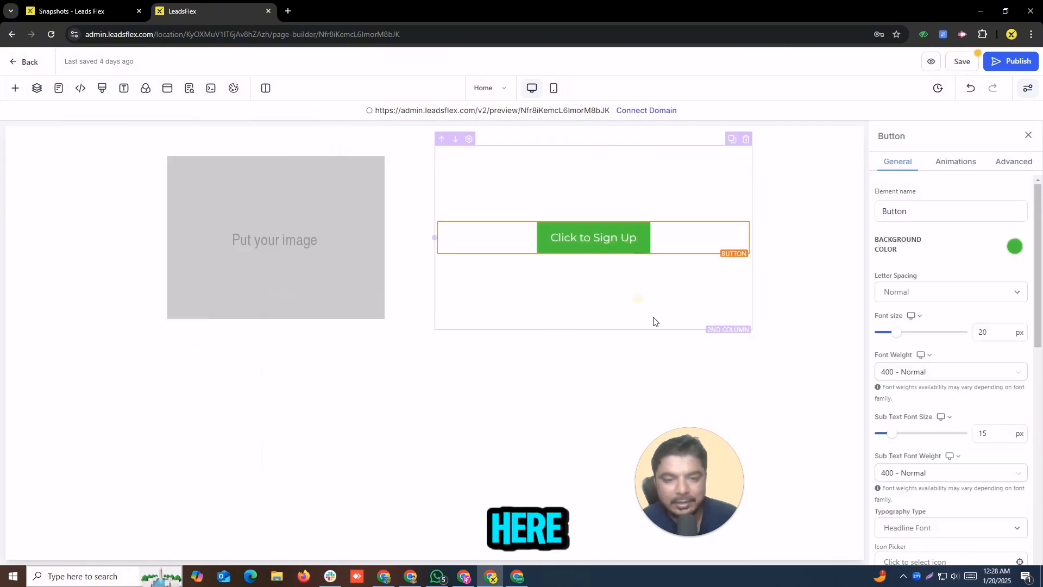
# Step: Replace the image placeholder in the first column with the robot-and-laptop picture from the media storage
pyautogui.click(265, 243)
pyautogui.click(1002, 511)
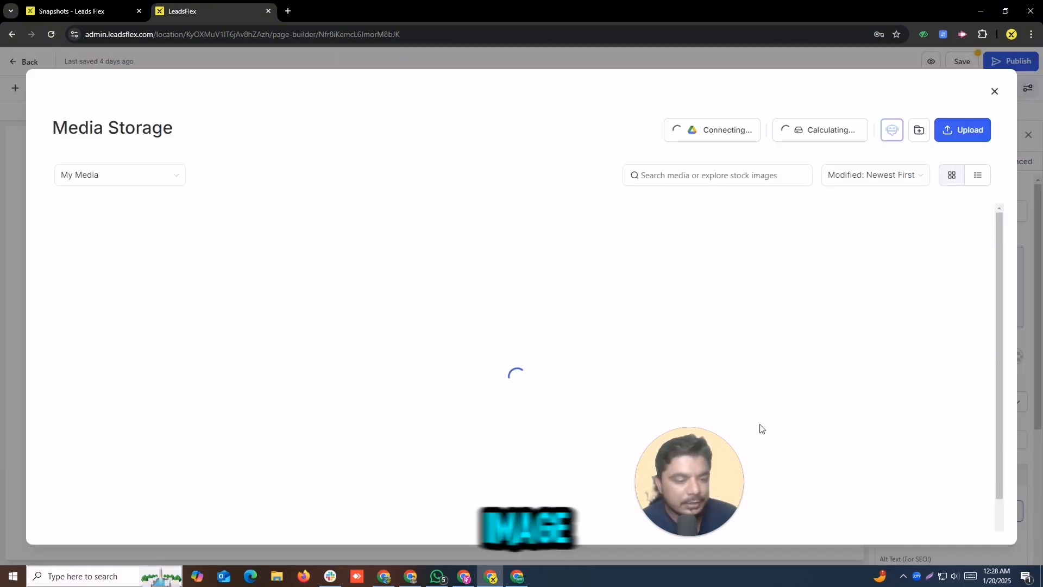
pyautogui.click(296, 348)
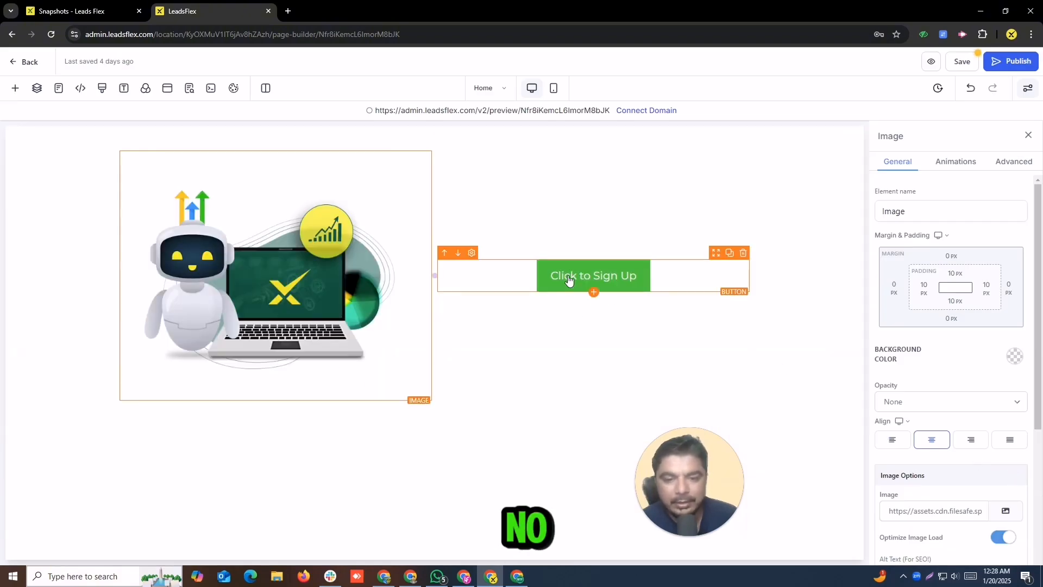
# Step: Add a Headline below the sign-up button and a Sub-Headline beneath that headline
pyautogui.click(568, 278)
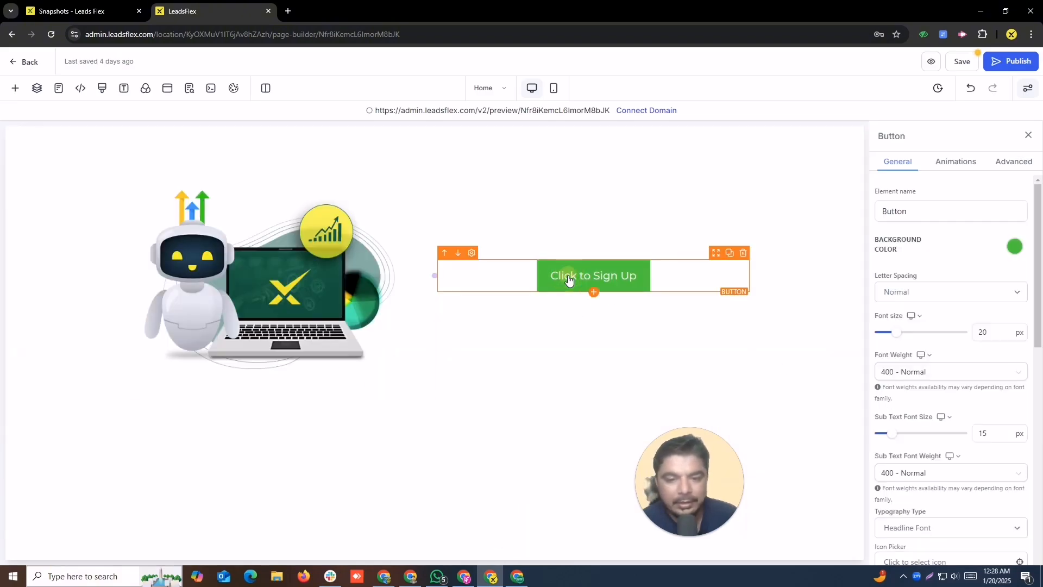
pyautogui.click(594, 291)
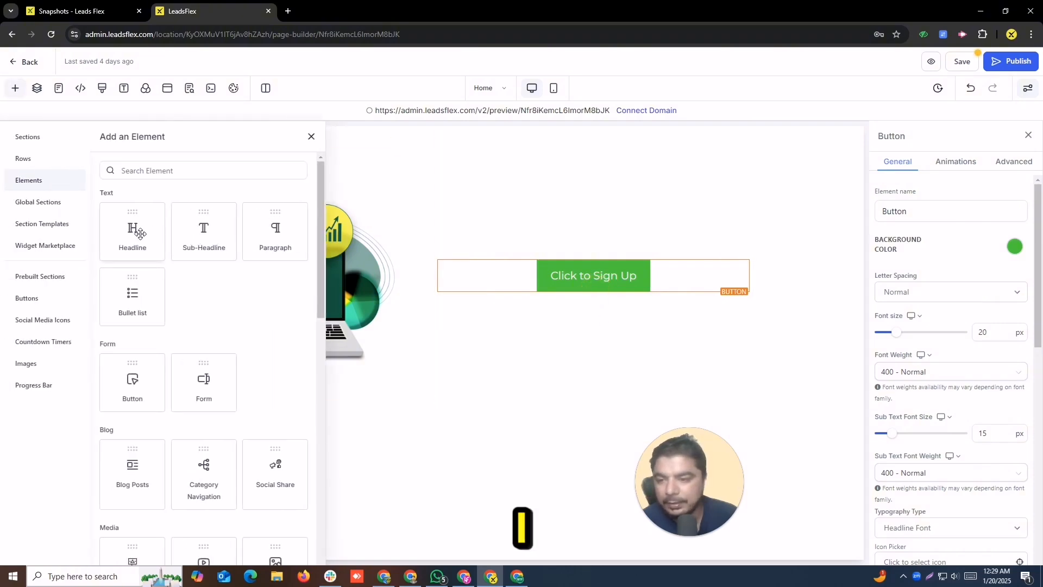
pyautogui.moveTo(135, 233); pyautogui.dragTo(597, 296)
pyautogui.click(594, 306)
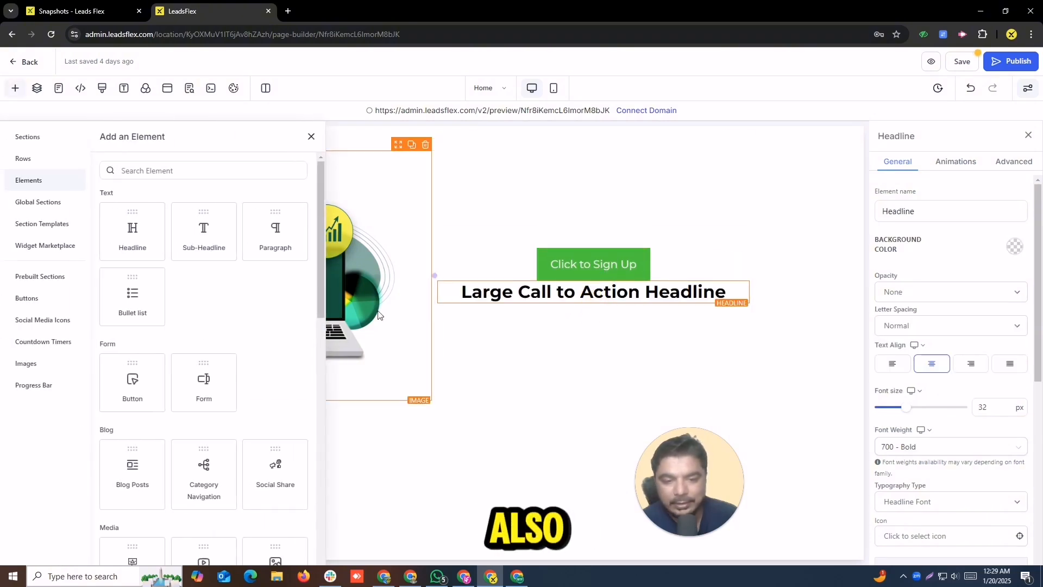
pyautogui.click(595, 282)
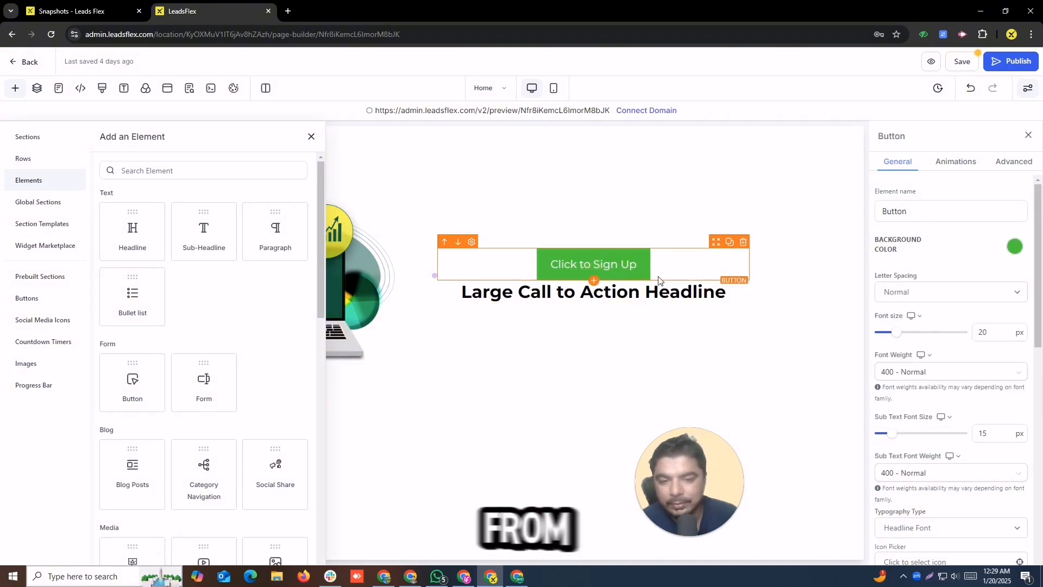
pyautogui.click(589, 288)
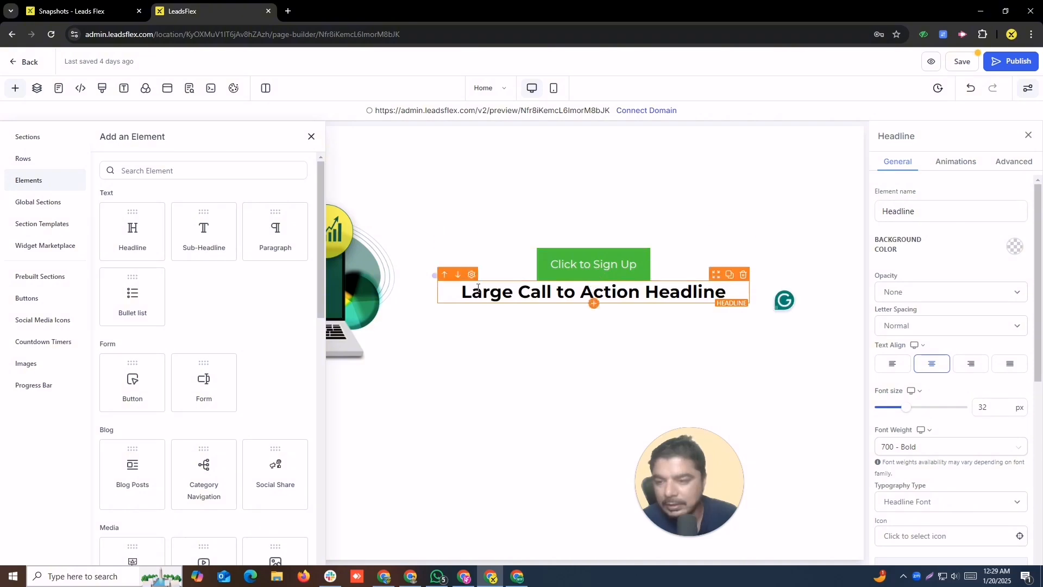
pyautogui.moveTo(179, 243); pyautogui.dragTo(603, 327)
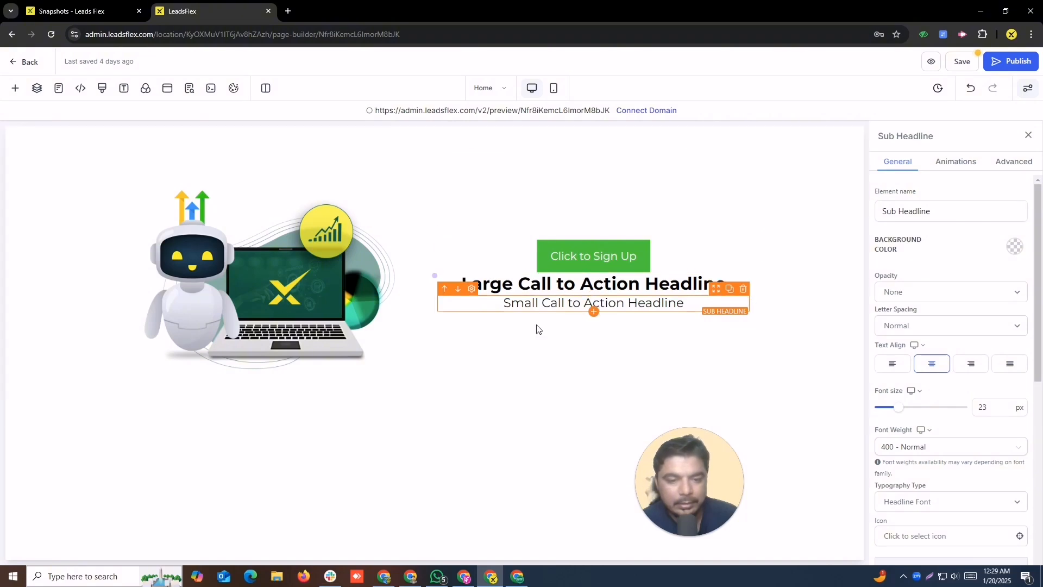
# Step: Try moving the sign-up button one place down below the headline, and restore the original order
pyautogui.click(588, 257)
pyautogui.click(576, 255)
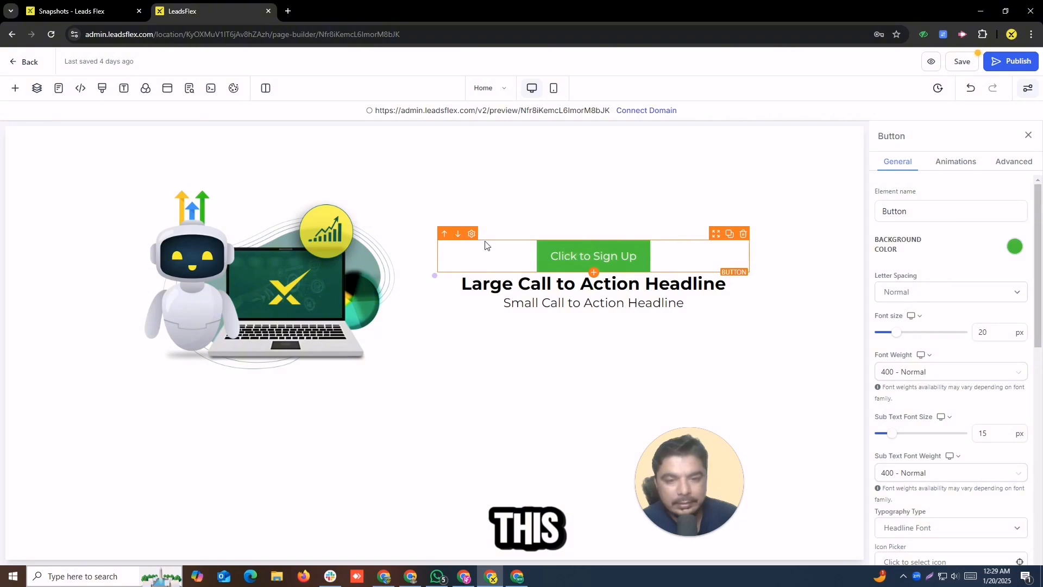
pyautogui.click(458, 234)
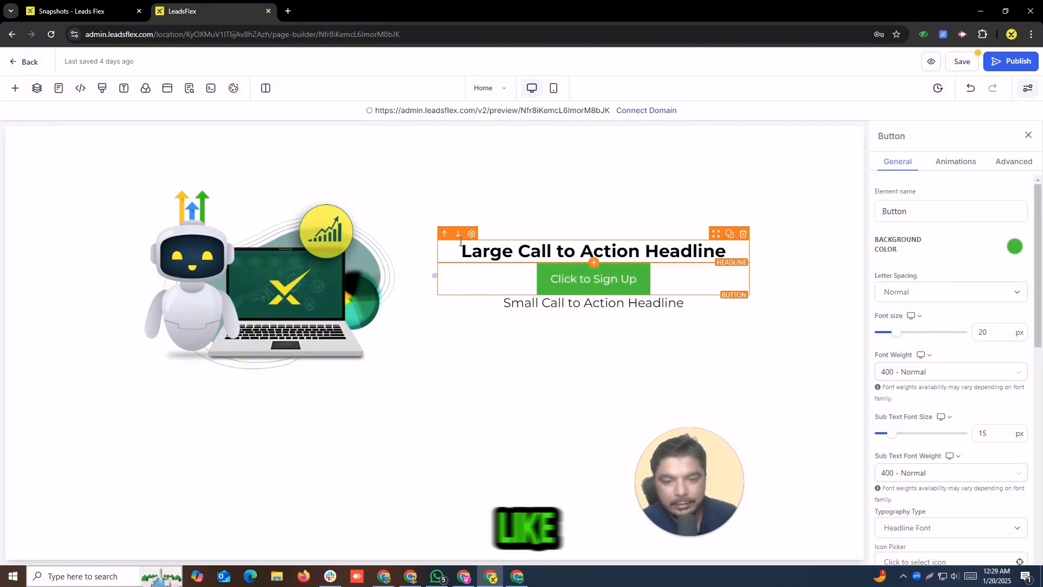
pyautogui.click(458, 233)
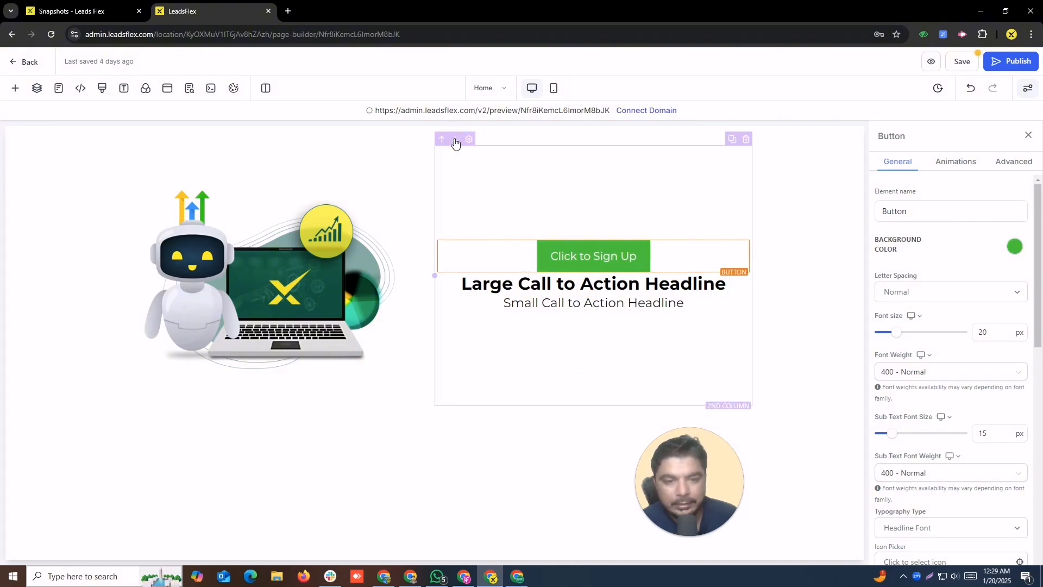
# Step: Move the text column ahead of the image column, and reposition the sign-up button below the sub-headline
pyautogui.click(443, 141)
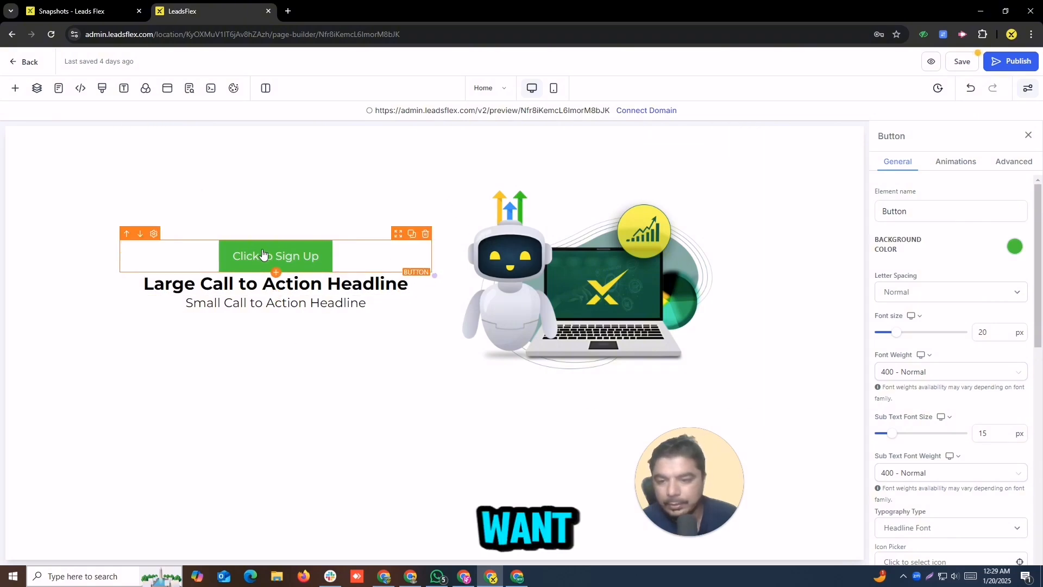
pyautogui.click(265, 318)
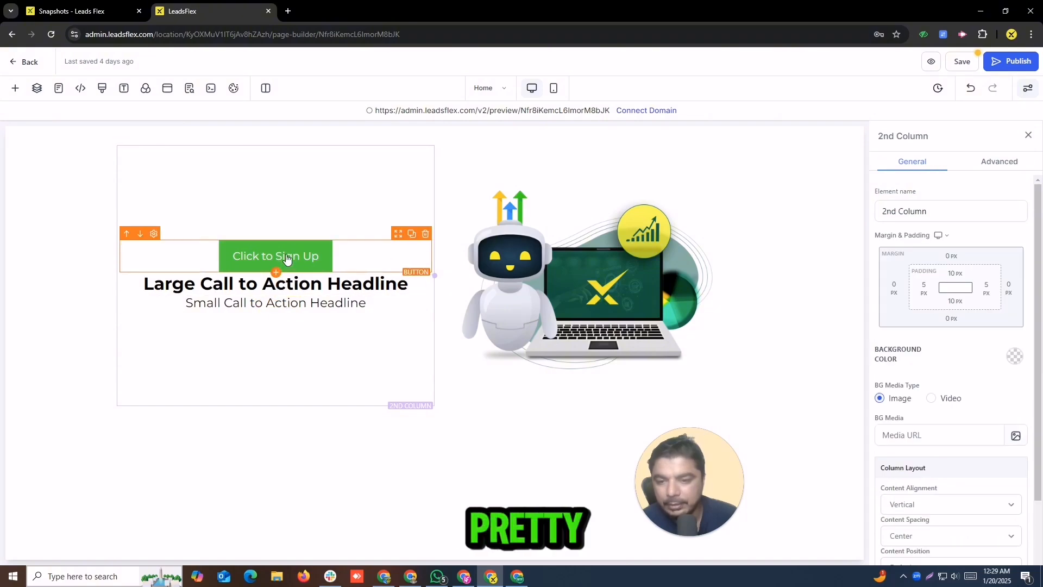
pyautogui.click(275, 256)
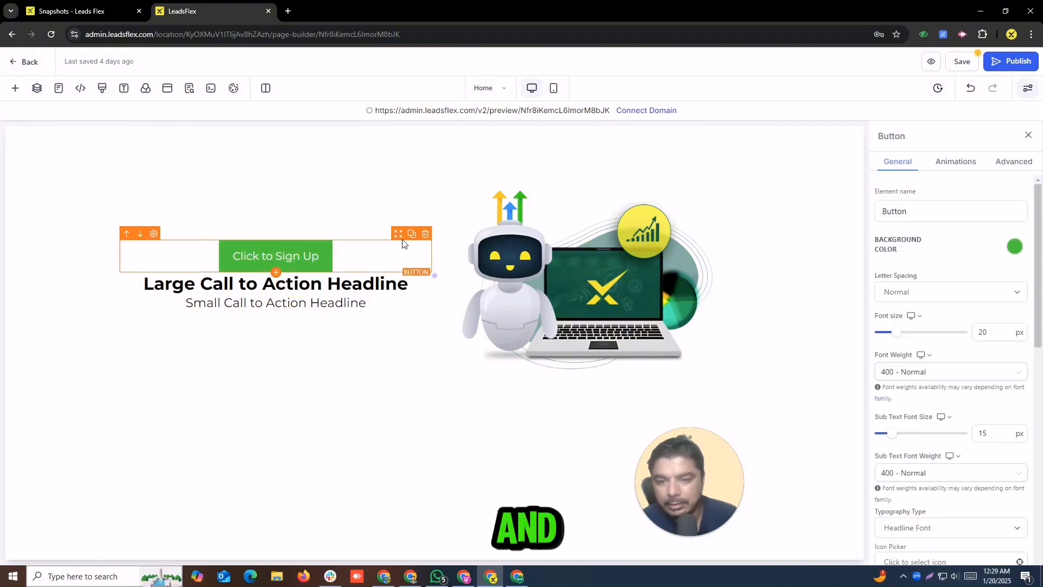
pyautogui.moveTo(398, 237); pyautogui.dragTo(392, 305)
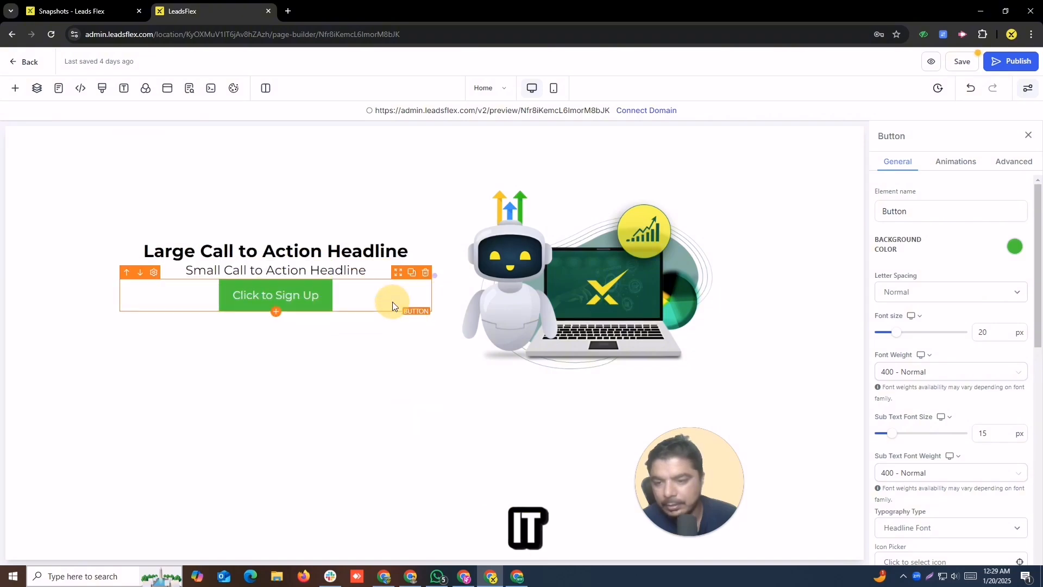
pyautogui.click(282, 357)
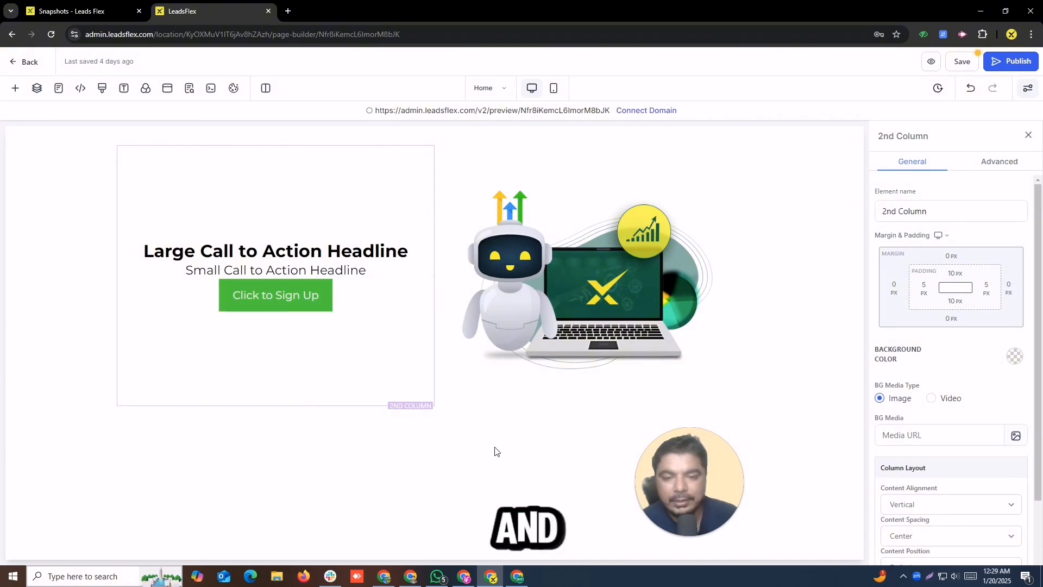
# Step: Rename the sign-up button element to "Btn one"
pyautogui.click(226, 260)
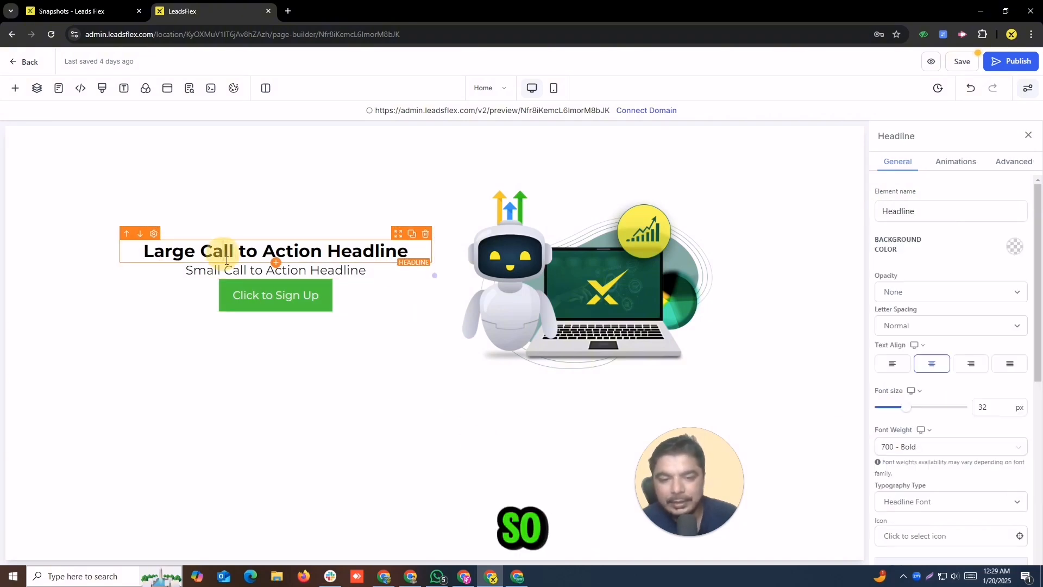
pyautogui.click(314, 272)
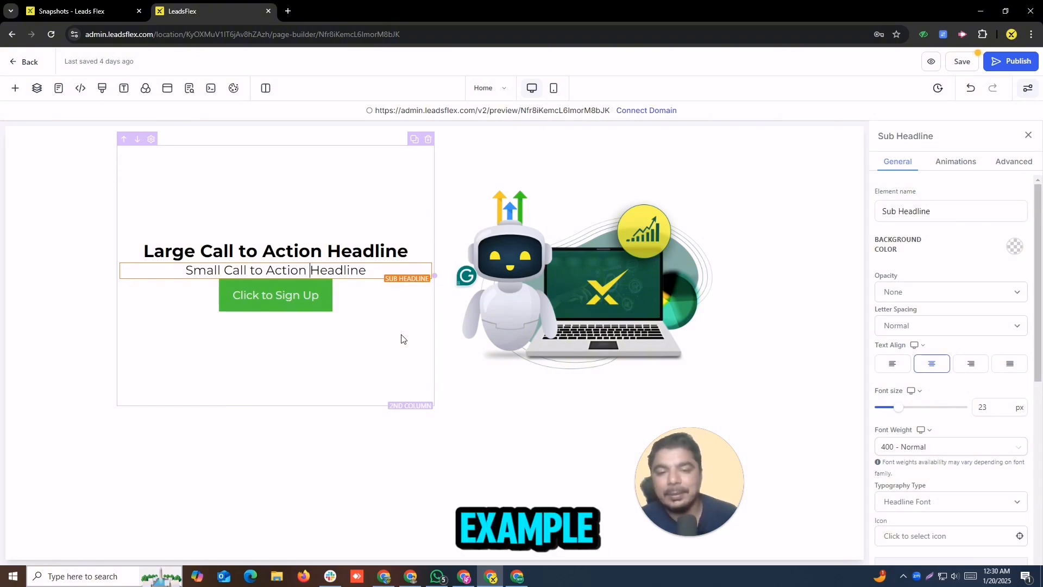
pyautogui.click(323, 285)
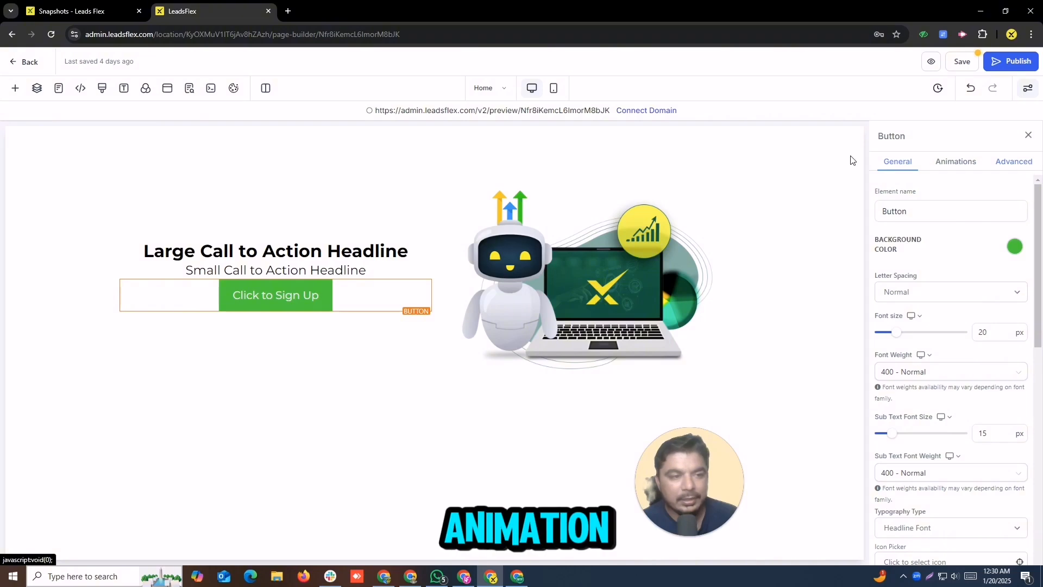
pyautogui.moveTo(929, 216); pyautogui.dragTo(861, 216)
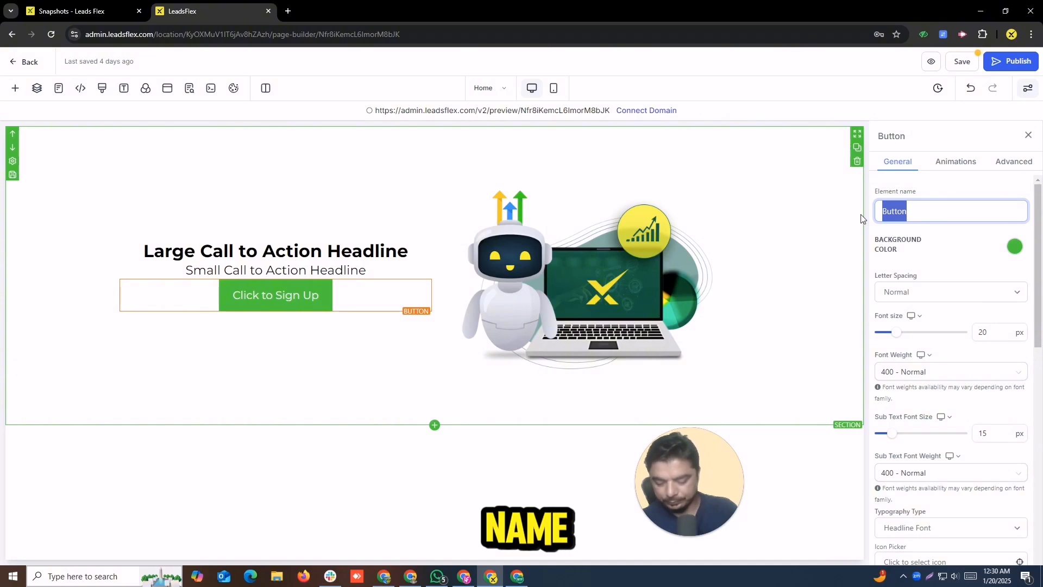
pyautogui.write('Btn on')
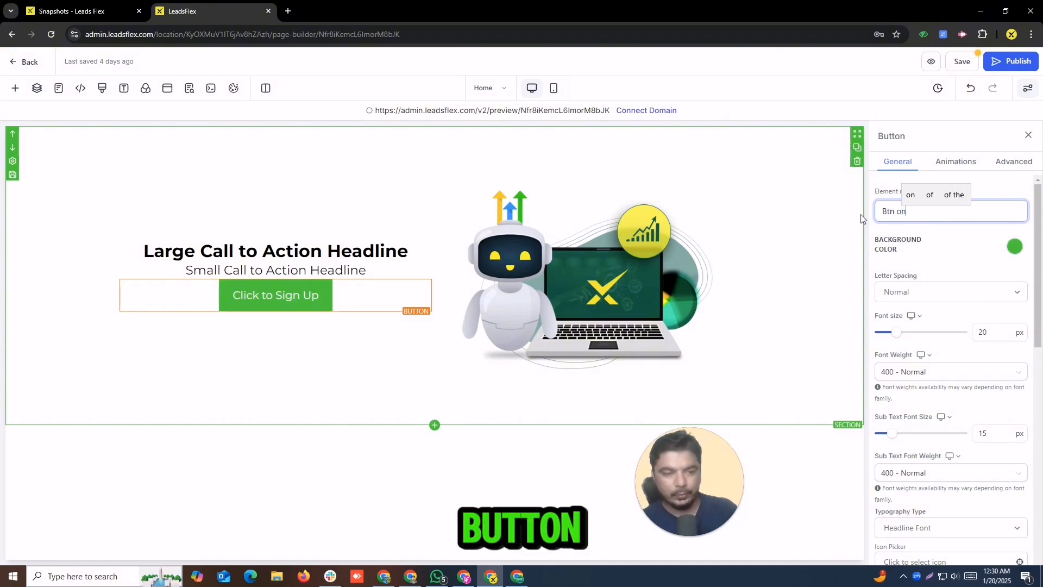
pyautogui.write('e')
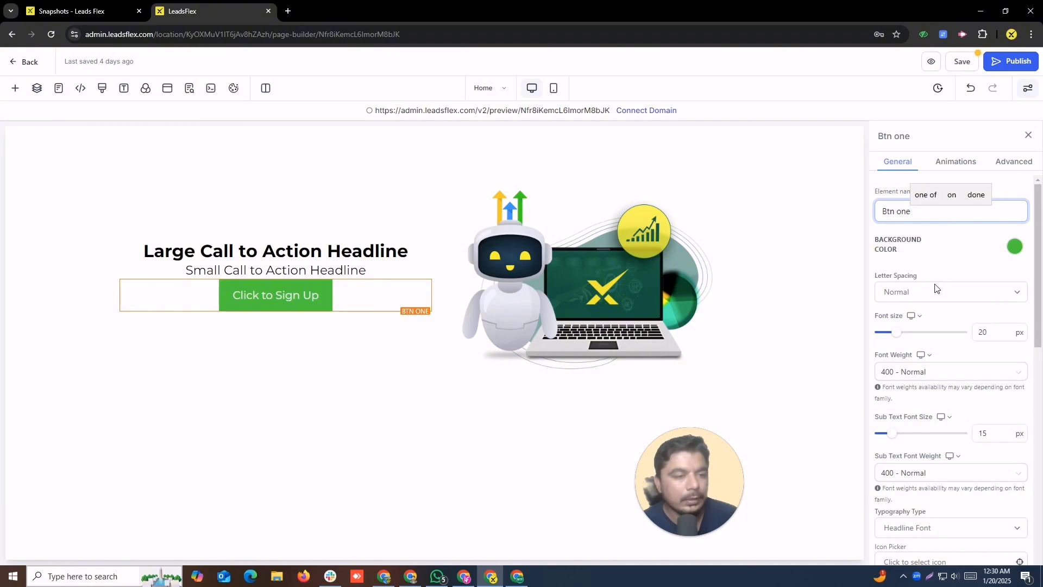
# Step: Set the sign-up button's letter spacing to 2px and its background color to blue
pyautogui.click(936, 292)
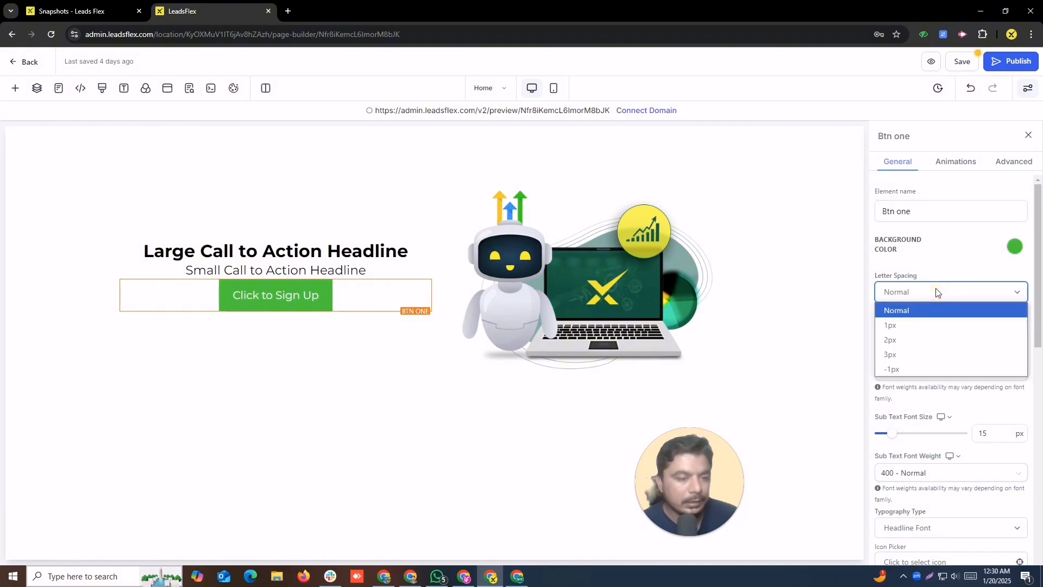
pyautogui.click(926, 345)
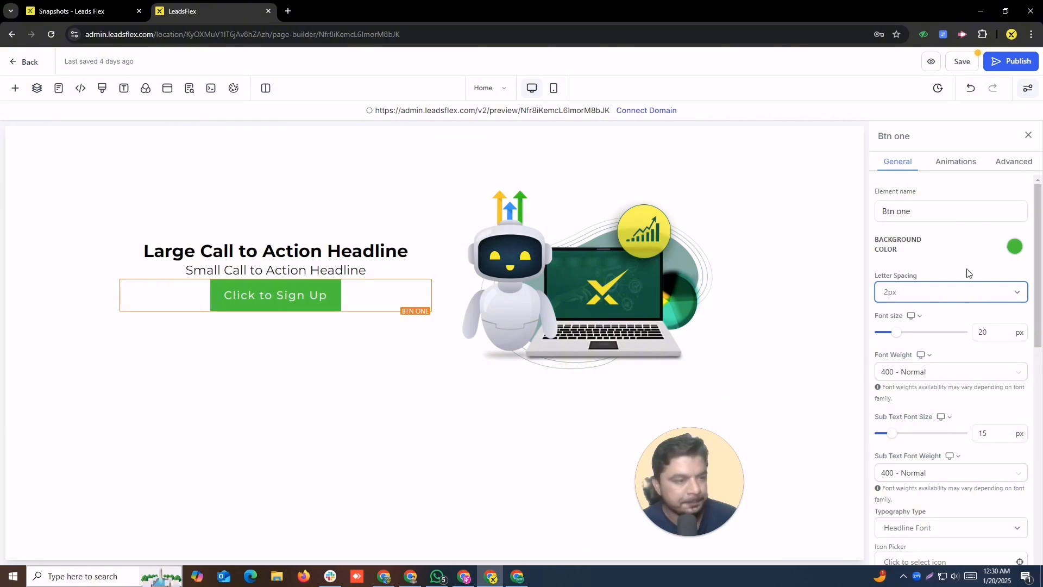
pyautogui.click(1011, 249)
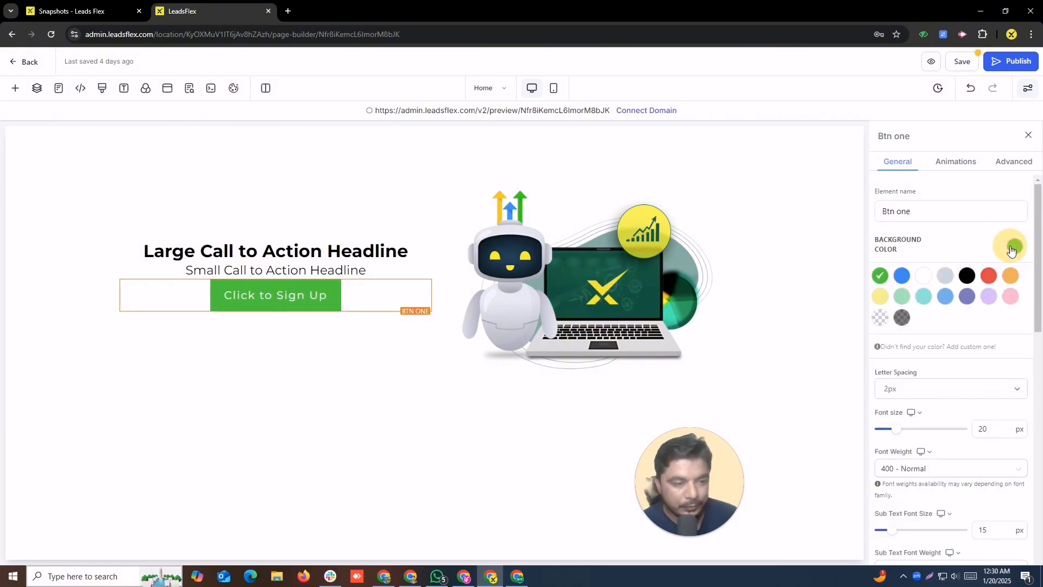
pyautogui.click(901, 276)
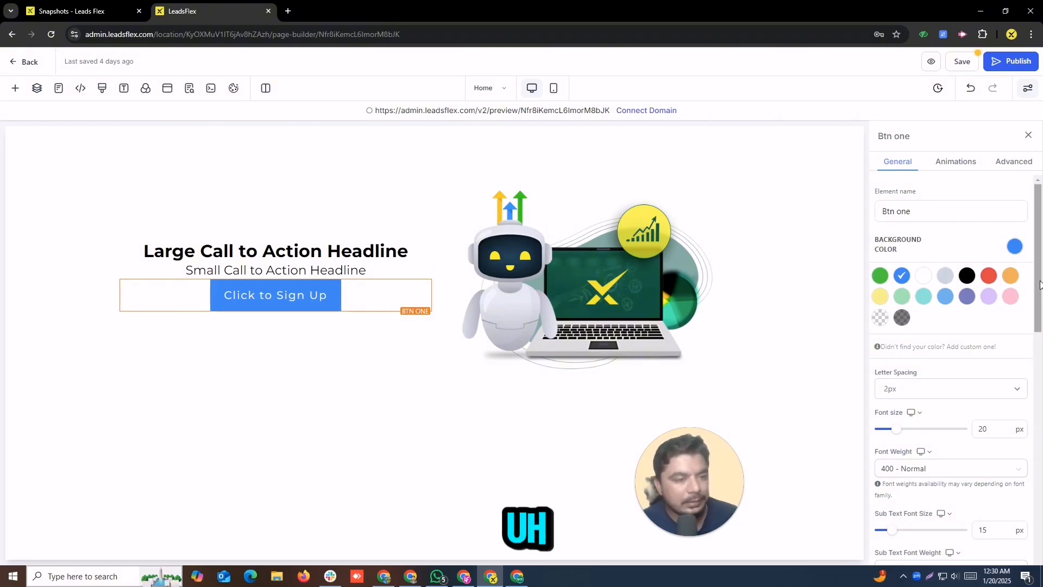
# Step: Set the sign-up button's font size to 43 px and its font weight to 300 - Light
pyautogui.moveTo(1039, 281); pyautogui.dragTo(1040, 338)
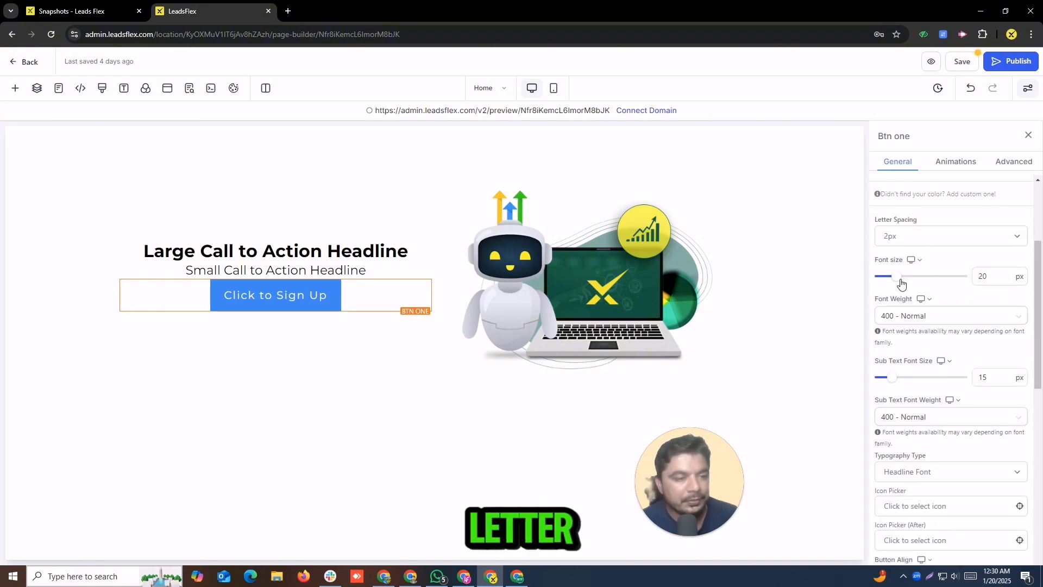
pyautogui.moveTo(901, 283)
pyautogui.mouseDown()
pyautogui.moveTo(913, 283)
pyautogui.moveTo(891, 293)
pyautogui.mouseUp()
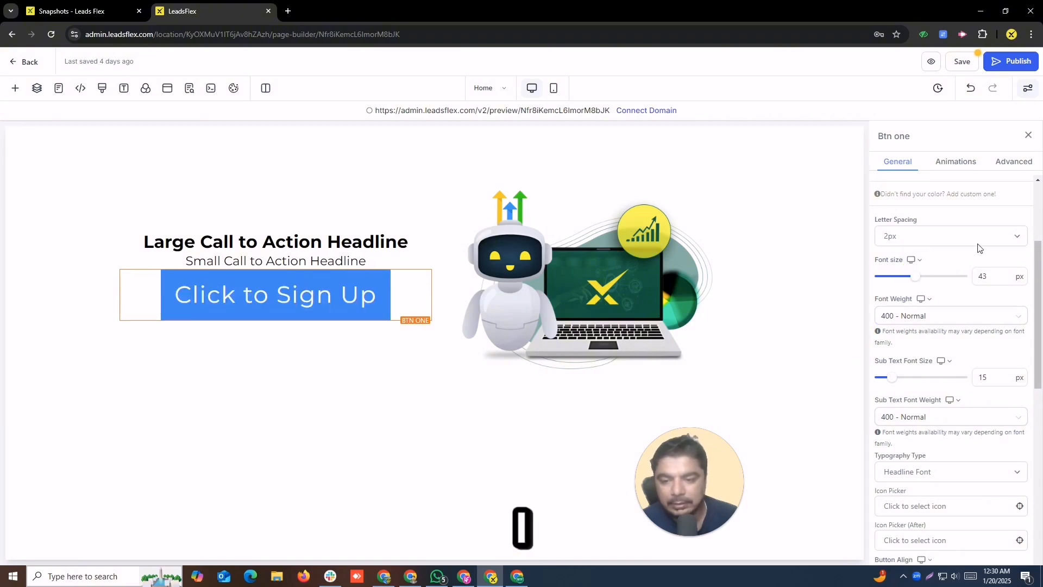
pyautogui.click(961, 316)
pyautogui.click(927, 375)
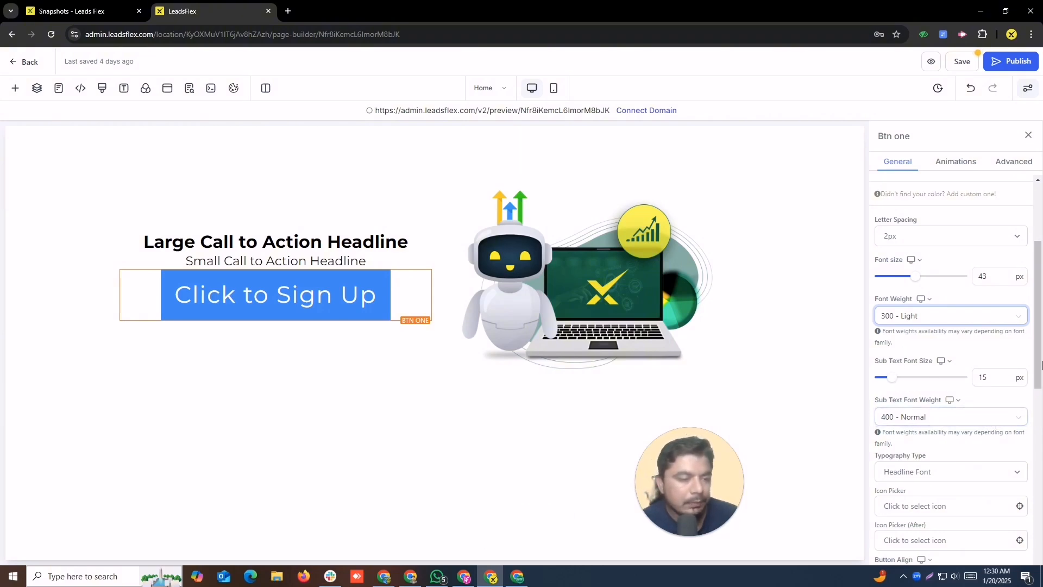
# Step: Set the sign-up button's typography type to Content Font
pyautogui.moveTo(1039, 363); pyautogui.dragTo(1039, 427)
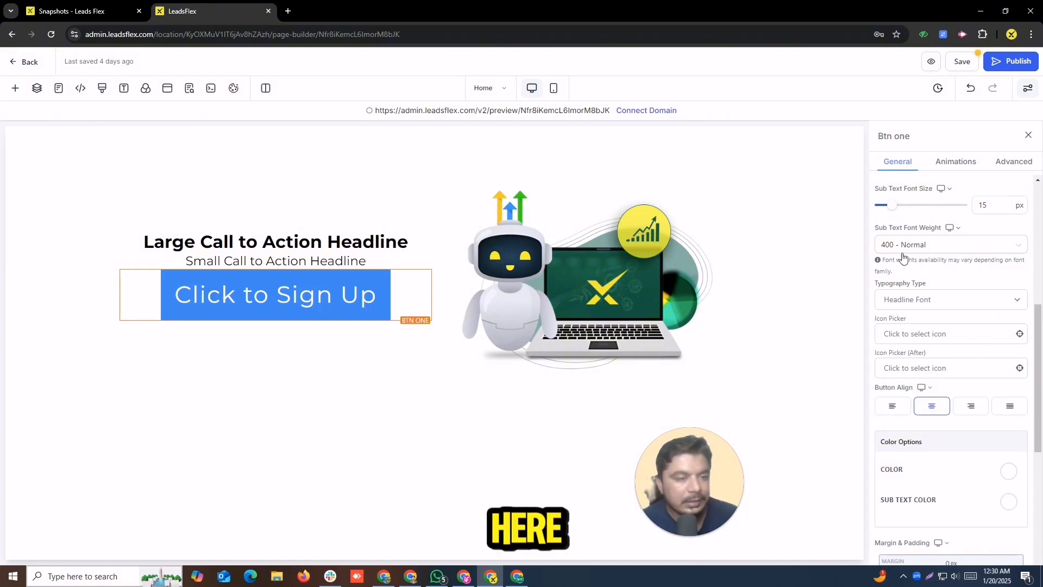
pyautogui.click(934, 299)
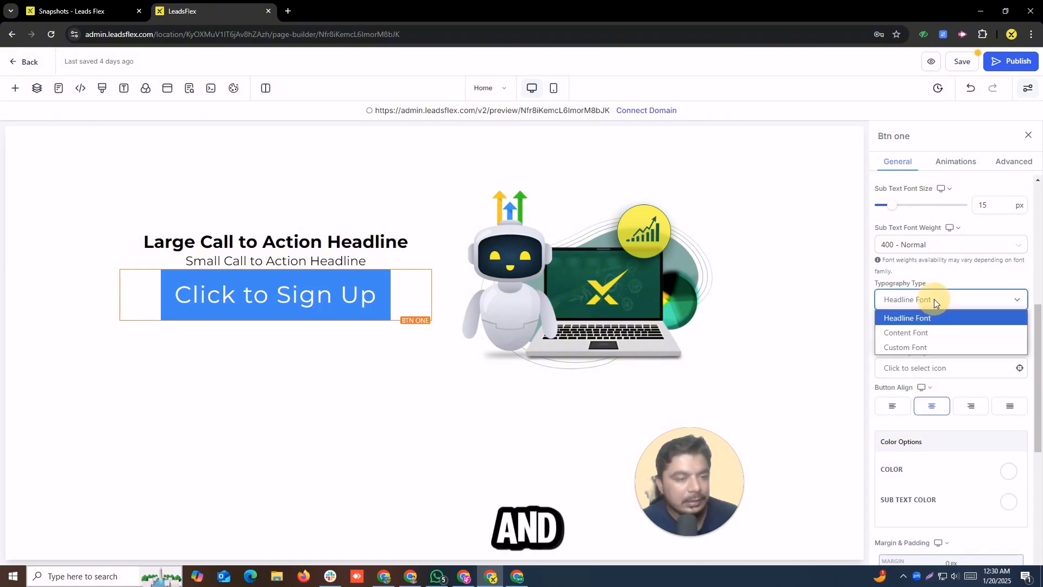
pyautogui.click(924, 332)
# Step: Try the xing and user-tie icons in front of the sign-up button's text
pyautogui.click(922, 337)
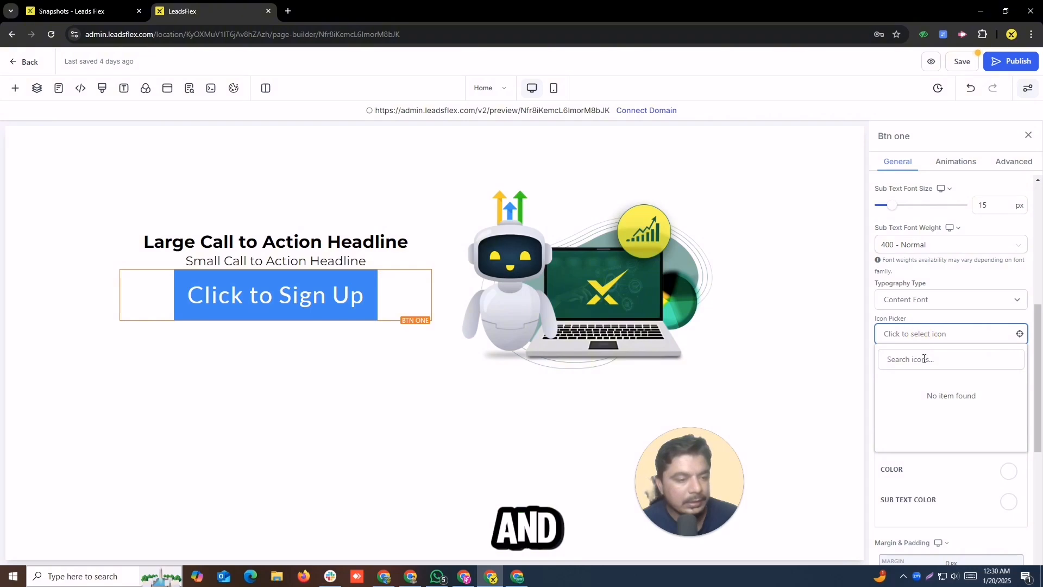
pyautogui.click(915, 360)
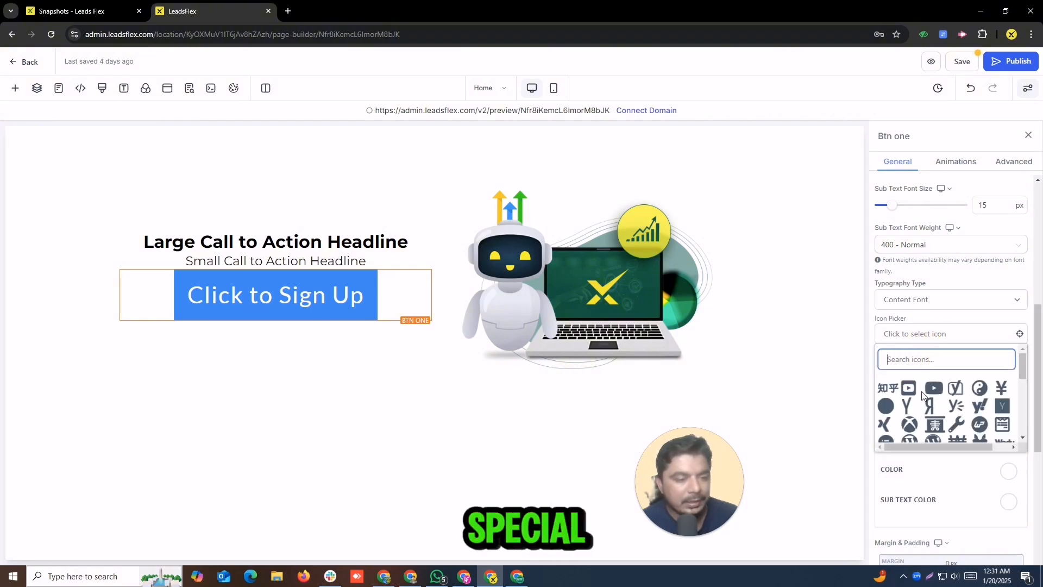
pyautogui.click(885, 425)
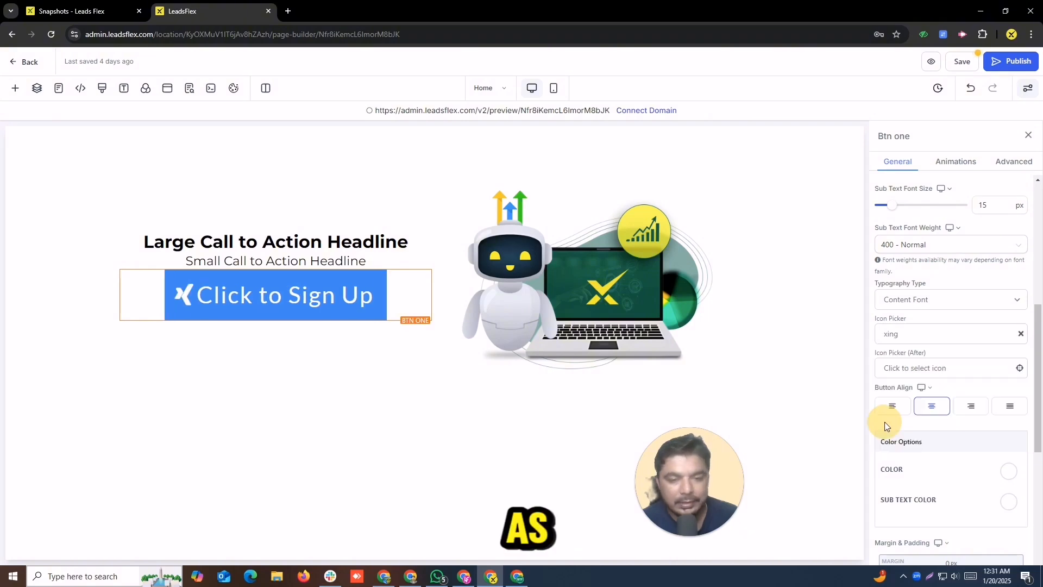
pyautogui.click(946, 335)
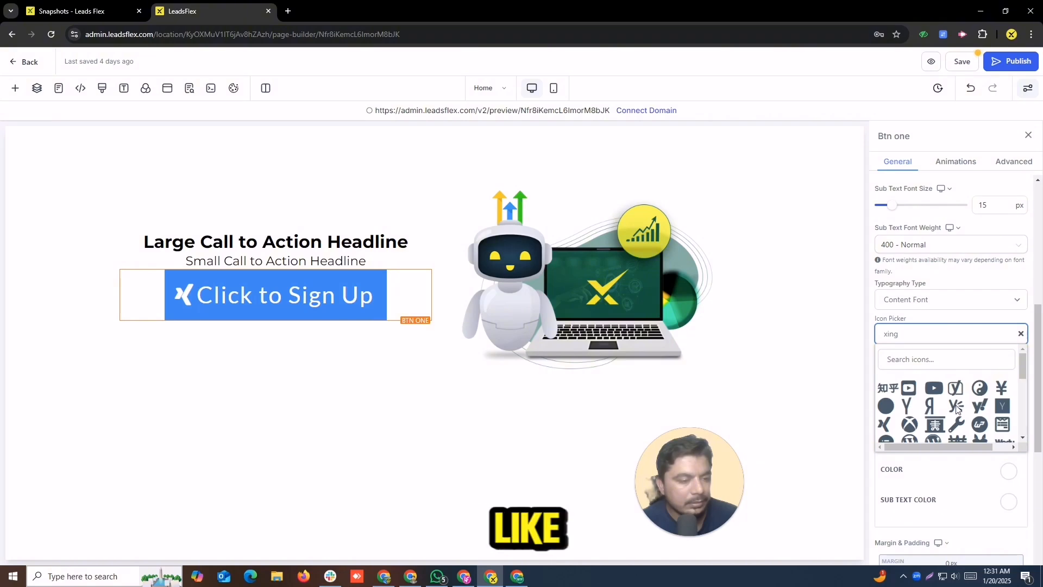
pyautogui.scroll(-10, 956, 409)
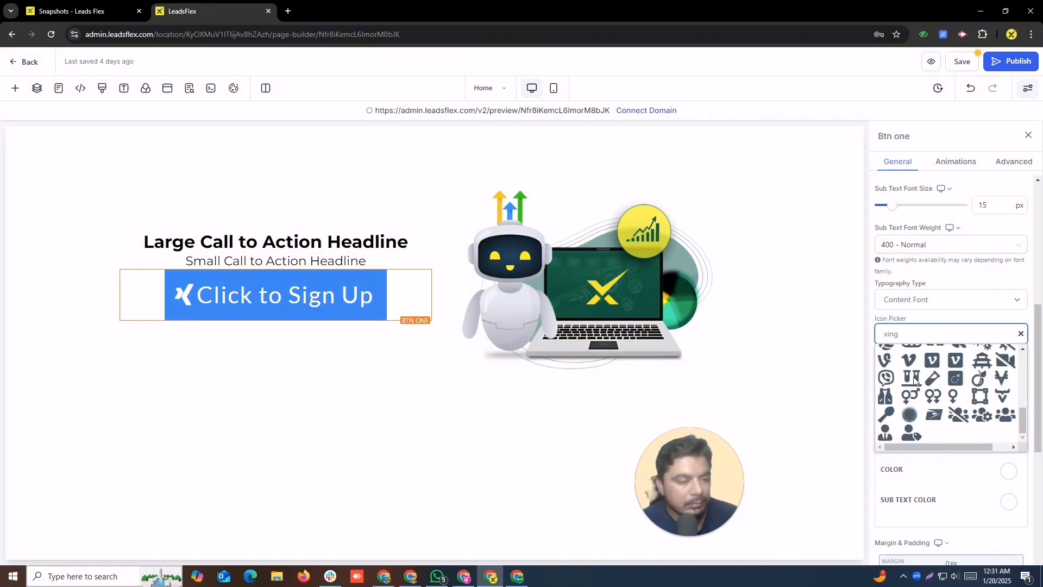
pyautogui.click(884, 433)
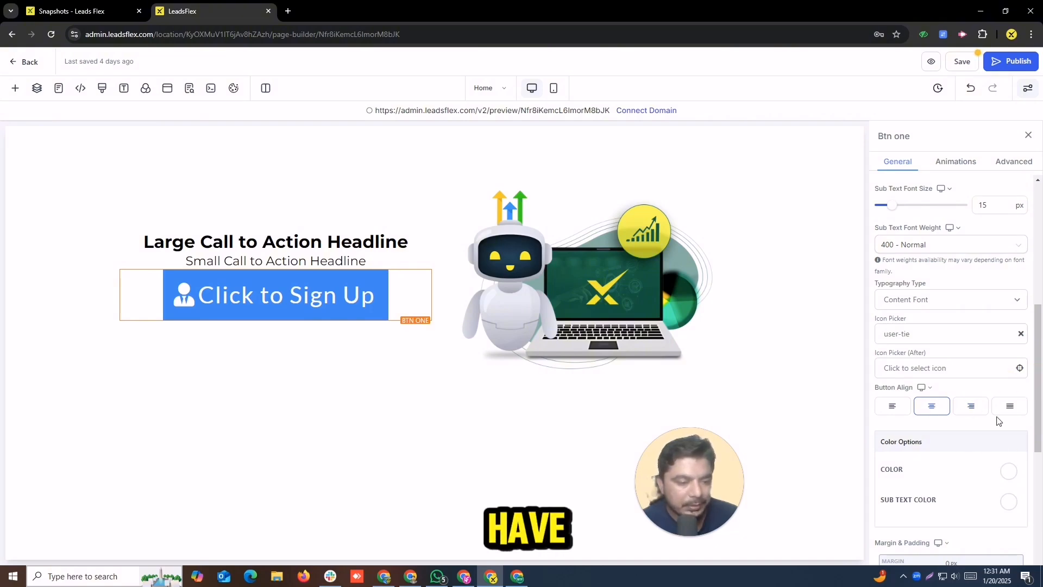
# Step: Try right and left alignment for the sign-up button, and restore center alignment
pyautogui.click(965, 413)
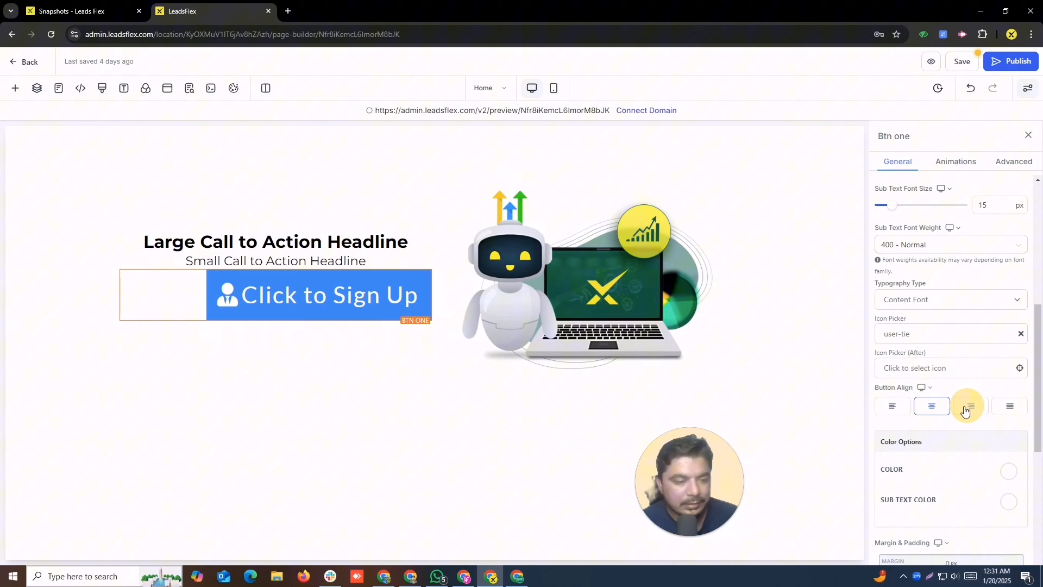
pyautogui.click(931, 408)
pyautogui.click(897, 411)
pyautogui.click(929, 406)
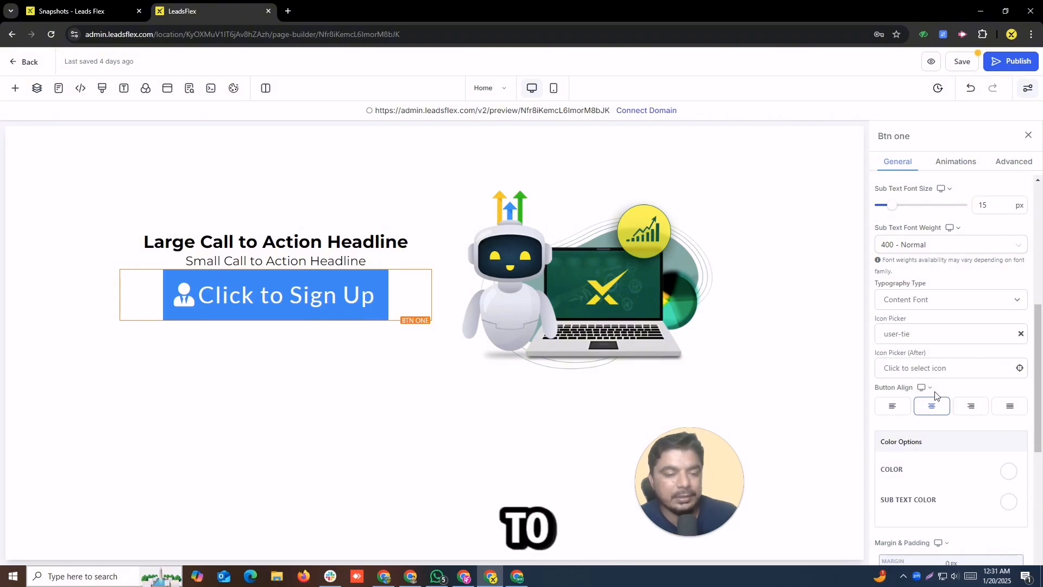
# Step: Remove the icon in front of the sign-up button's text and choose the youtube-square icon instead
pyautogui.click(978, 336)
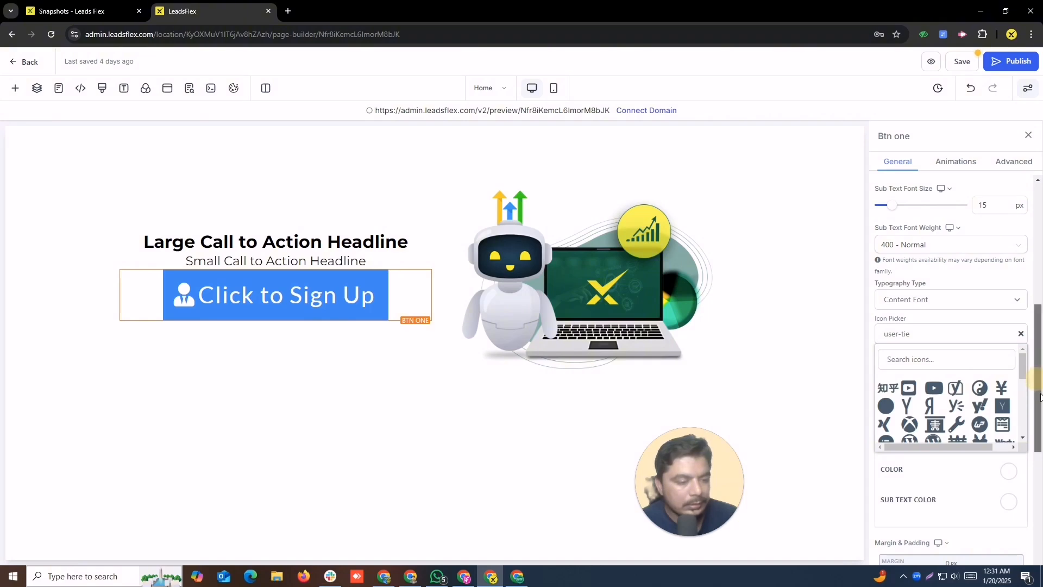
pyautogui.scroll(-1, 1039, 396)
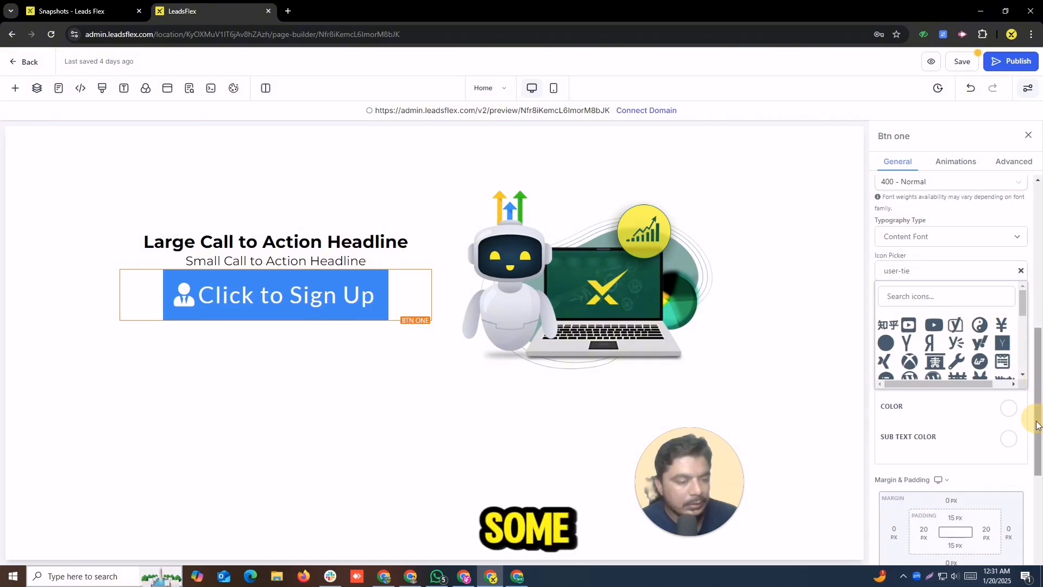
pyautogui.click(1021, 271)
pyautogui.click(1009, 272)
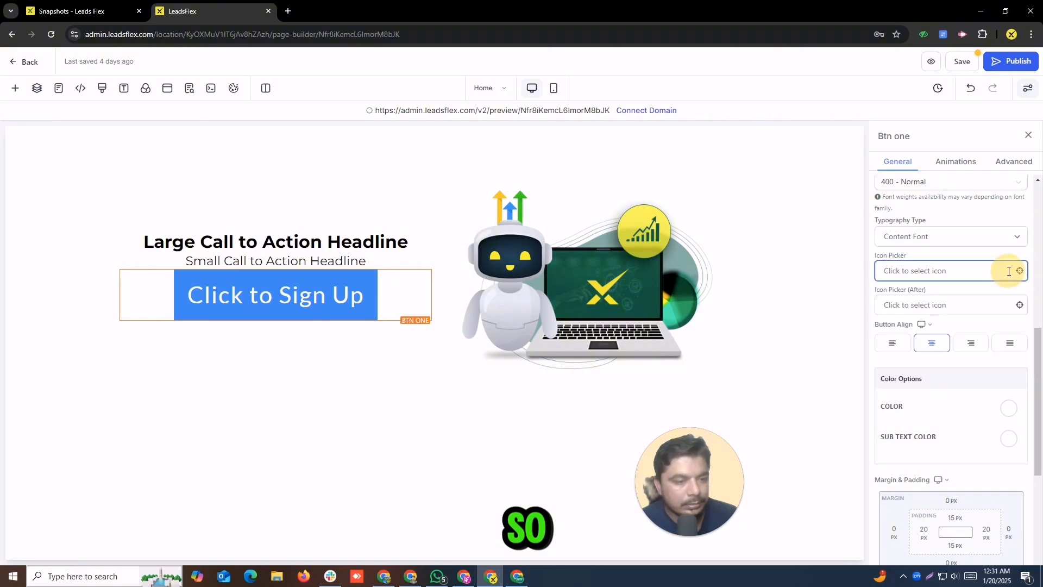
pyautogui.click(978, 268)
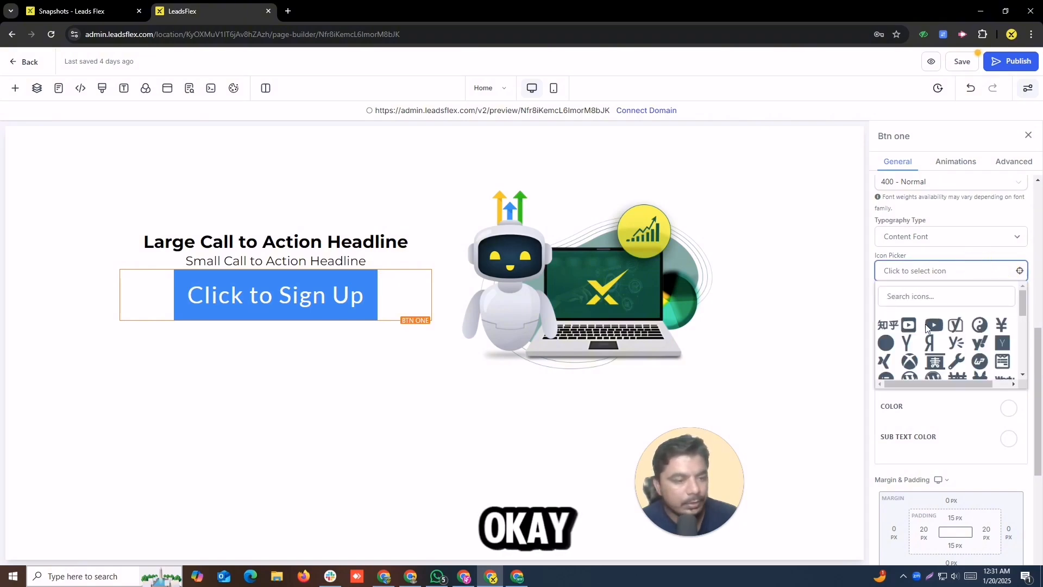
pyautogui.click(909, 324)
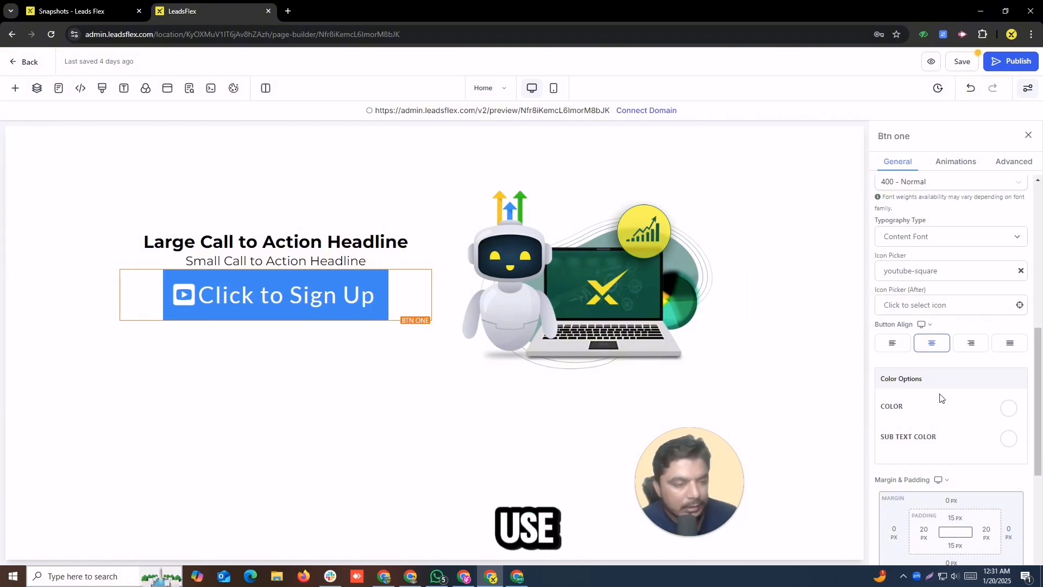
# Step: Set the sign-up button's text color to red and its sub text color to black
pyautogui.click(1013, 416)
pyautogui.click(912, 434)
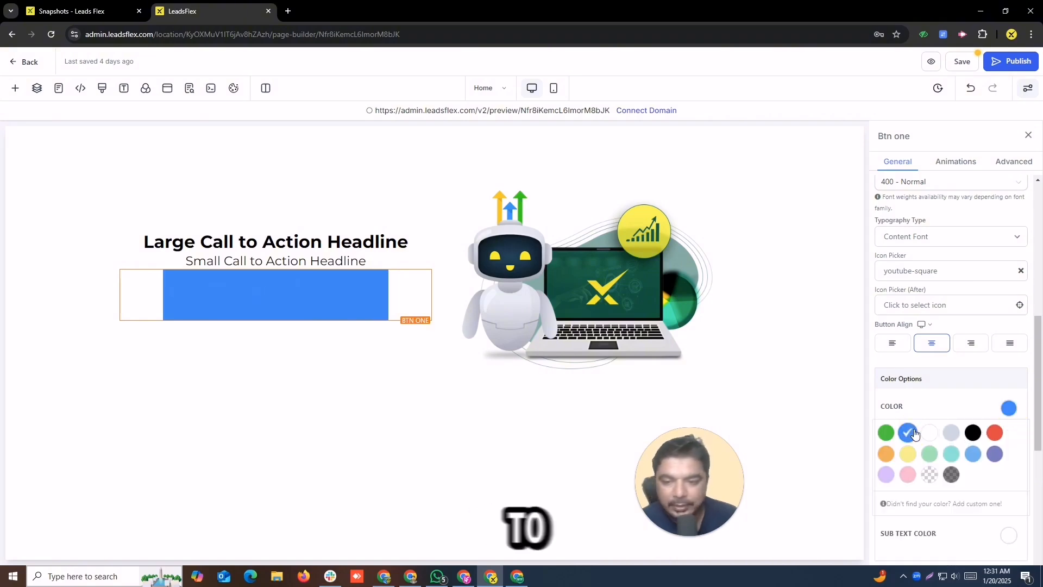
pyautogui.click(995, 433)
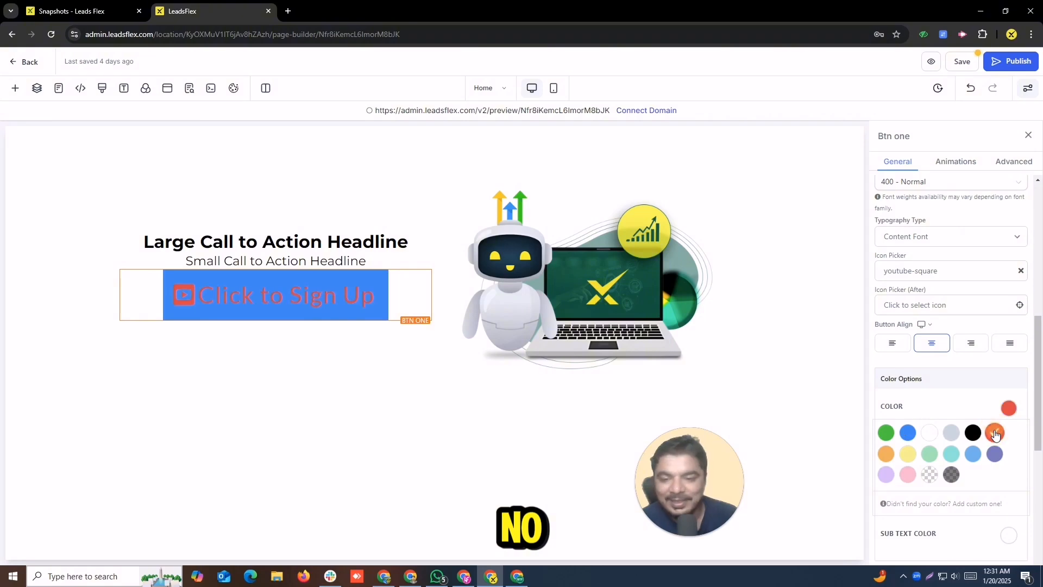
pyautogui.click(1008, 538)
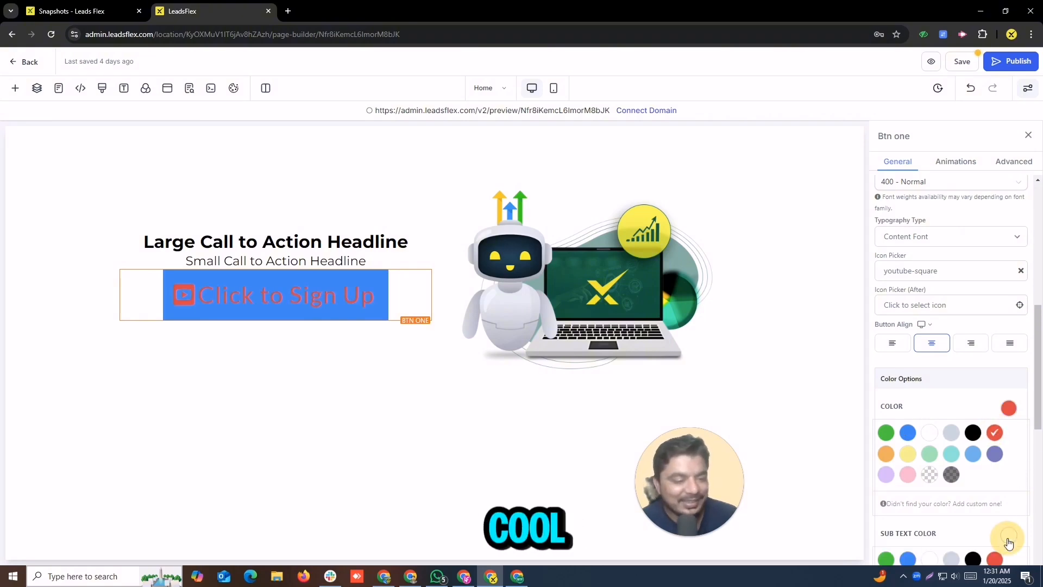
pyautogui.click(974, 560)
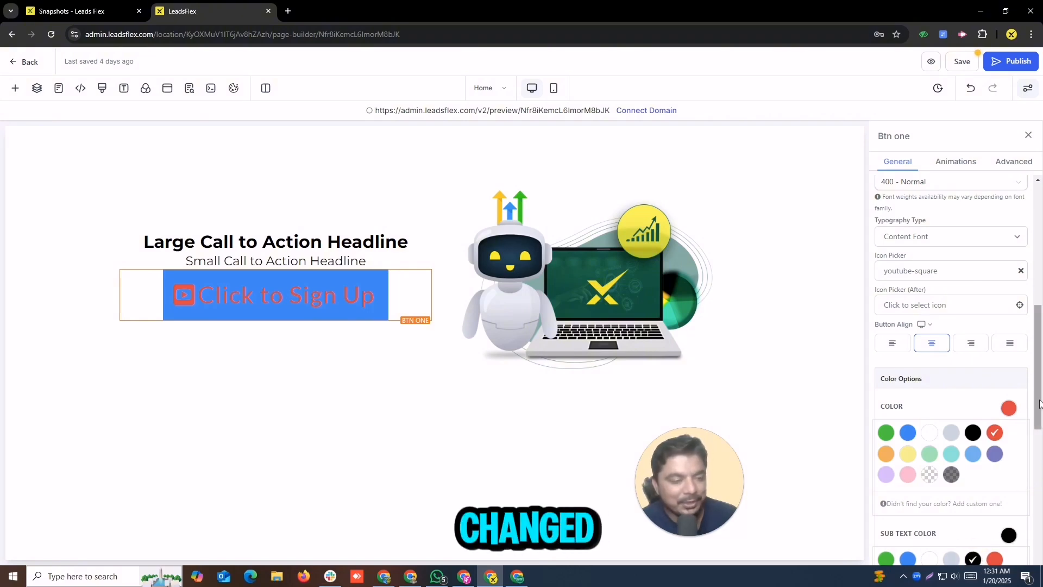
# Step: Replace the sign-up button's text with "Submit your lead"
pyautogui.moveTo(1040, 404); pyautogui.dragTo(1038, 519)
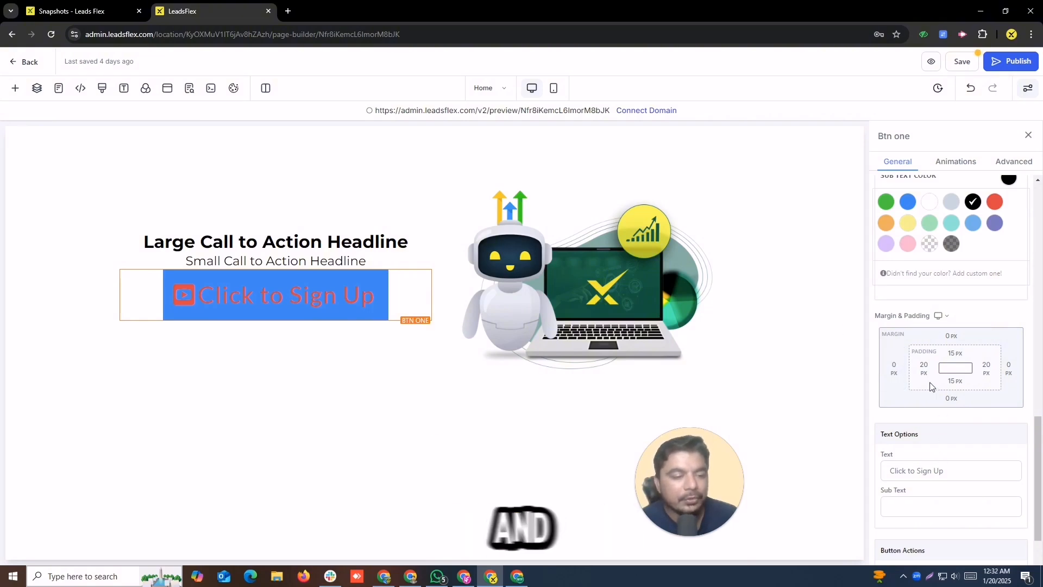
pyautogui.click(951, 468)
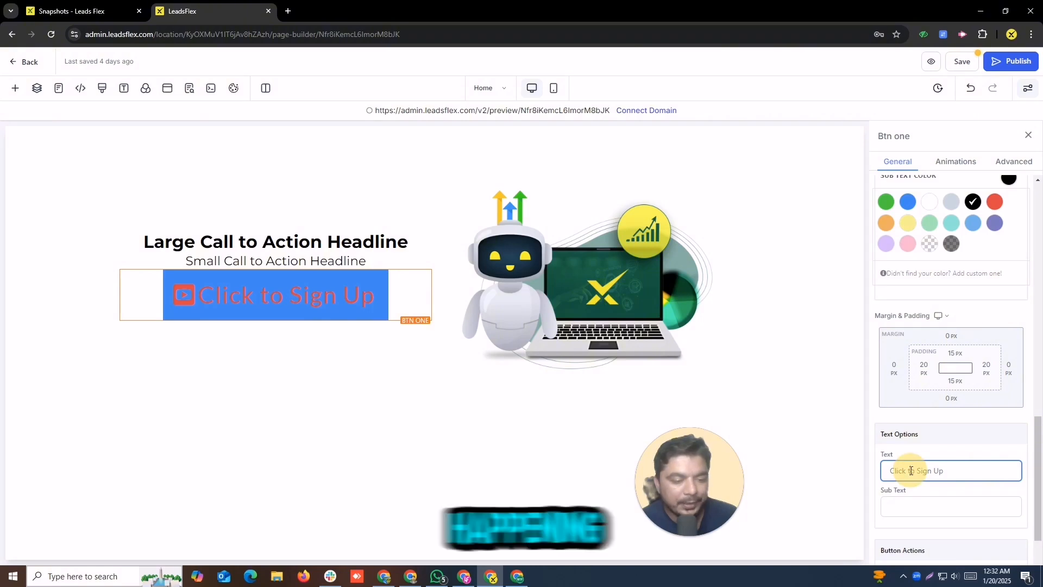
pyautogui.moveTo(978, 472); pyautogui.dragTo(855, 455)
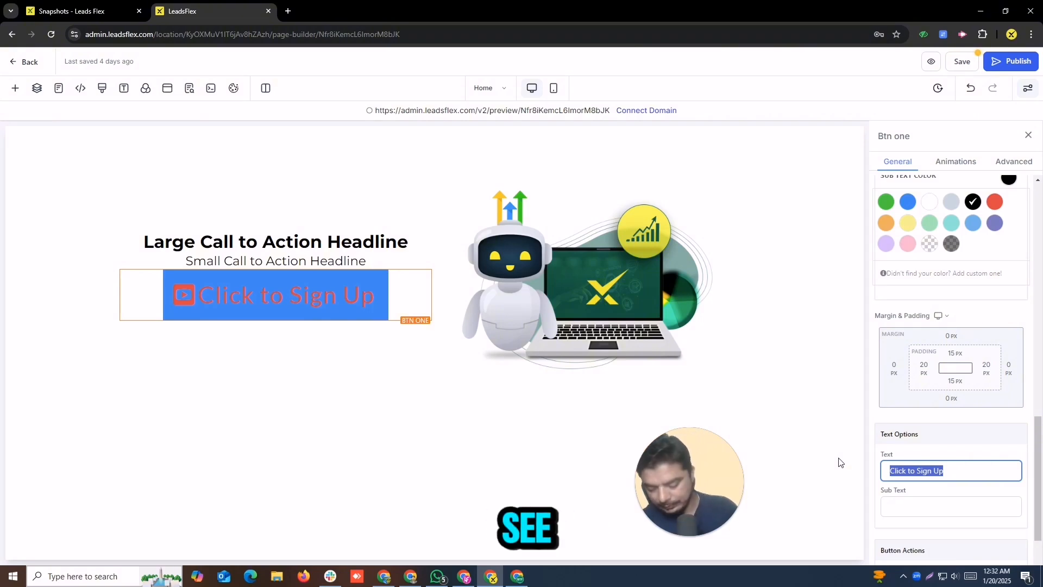
pyautogui.write('Submit ')
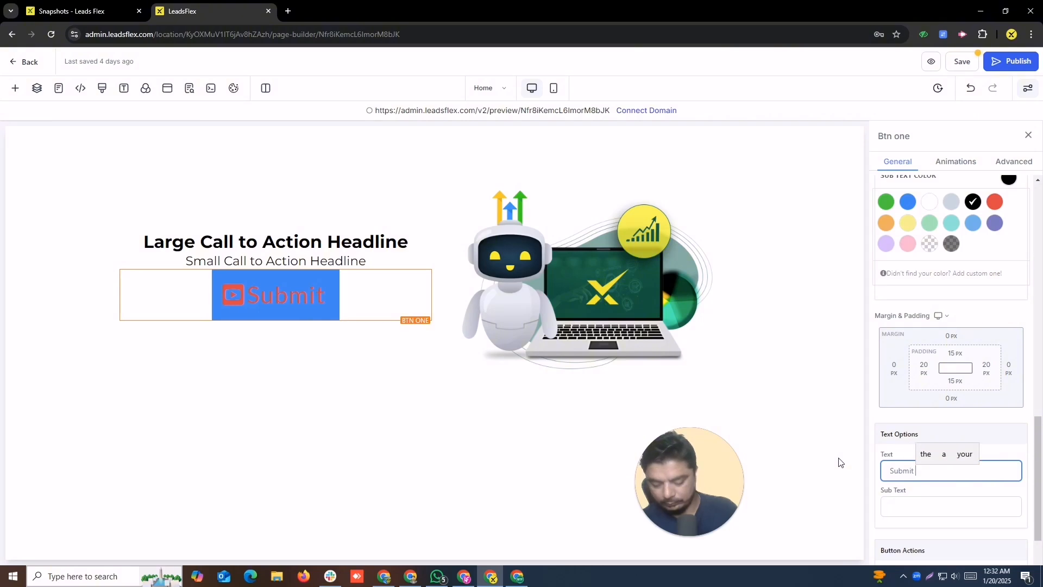
pyautogui.write('your lead')
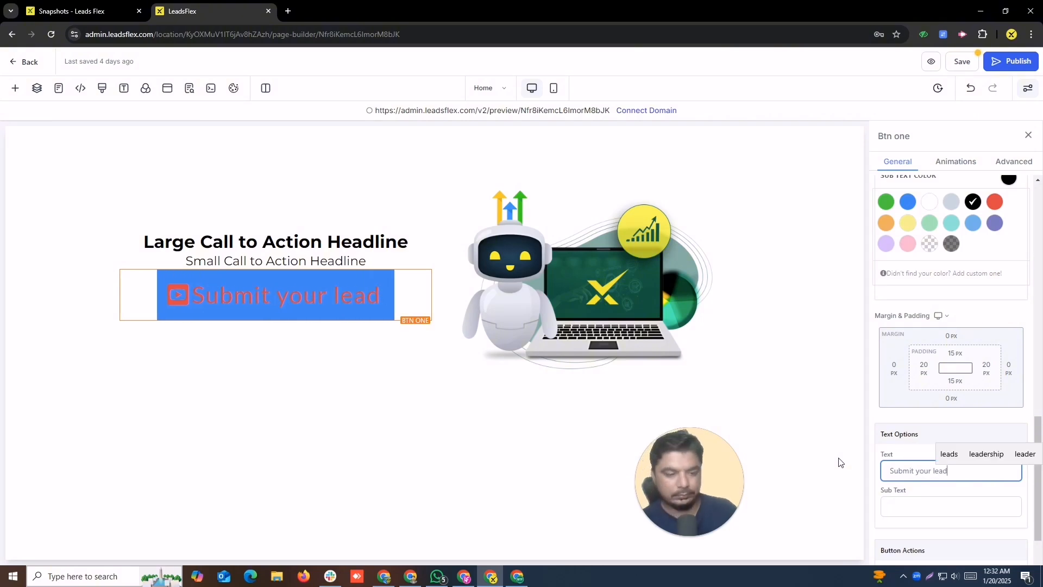
pyautogui.write(' with')
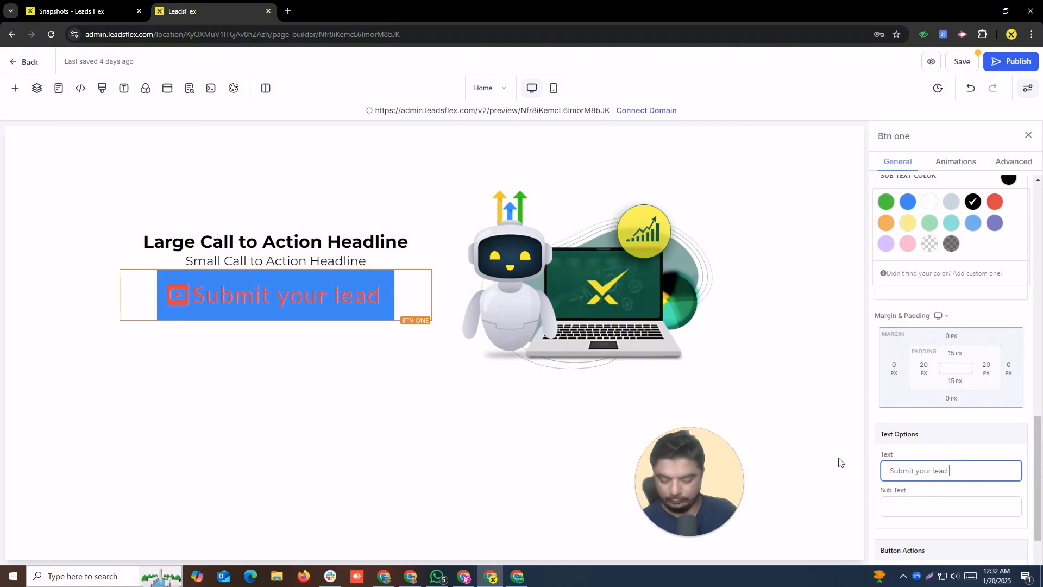
pyautogui.press('BackSpace')
pyautogui.press('BackSpace')
pyautogui.press('BackSpace')
pyautogui.press('BackSpace')
pyautogui.press('BackSpace')
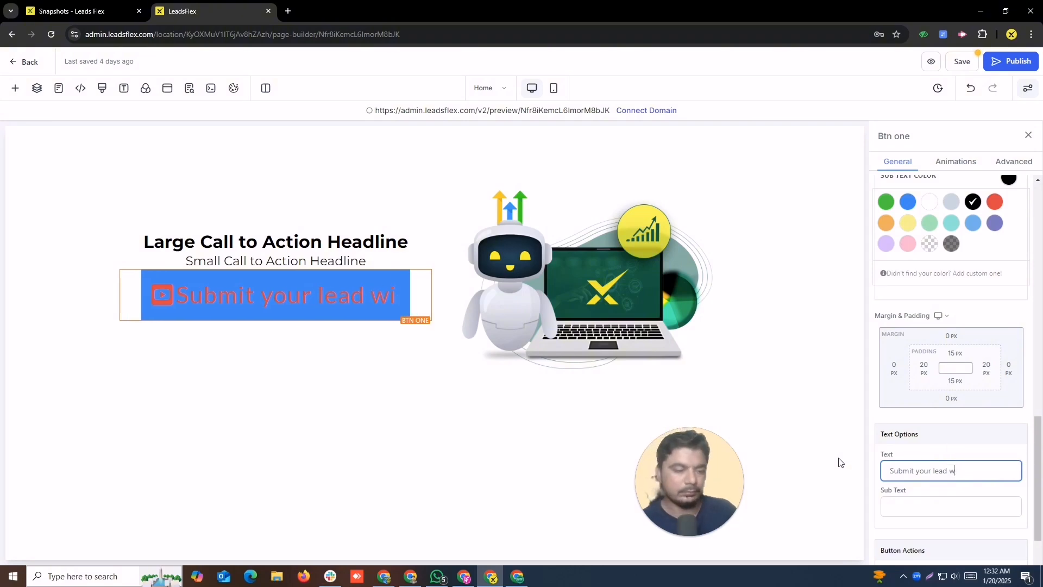
# Step: Try "More Posts" as the button's sub text, and clear the sub text again
pyautogui.click(969, 508)
pyautogui.click(965, 532)
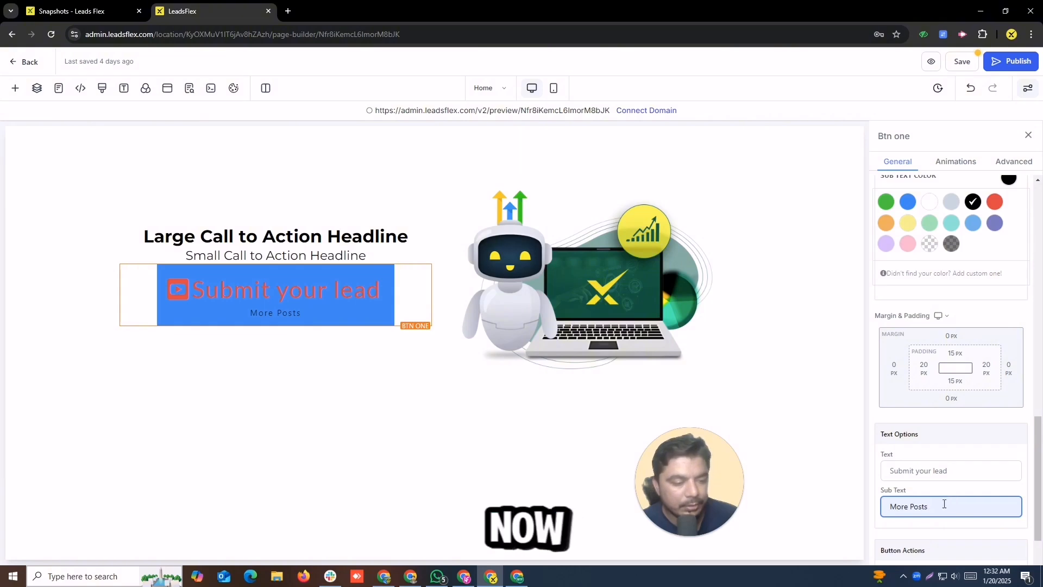
pyautogui.moveTo(944, 504); pyautogui.dragTo(872, 507)
pyautogui.press('BackSpace')
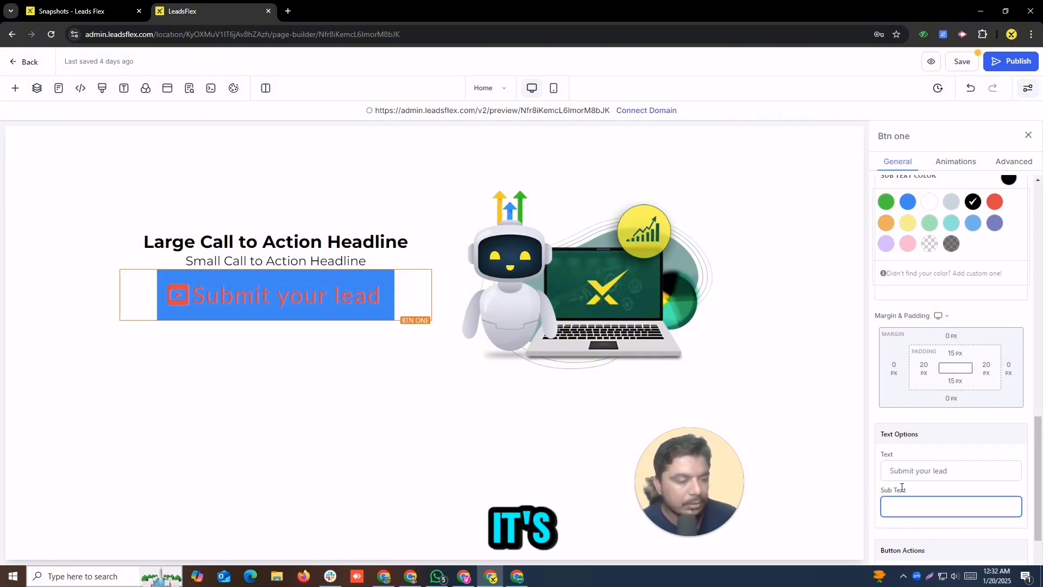
# Step: Link the button to a Website URL and fill in "More Posts" as the website
pyautogui.moveTo(1037, 428); pyautogui.dragTo(1038, 510)
pyautogui.click(957, 514)
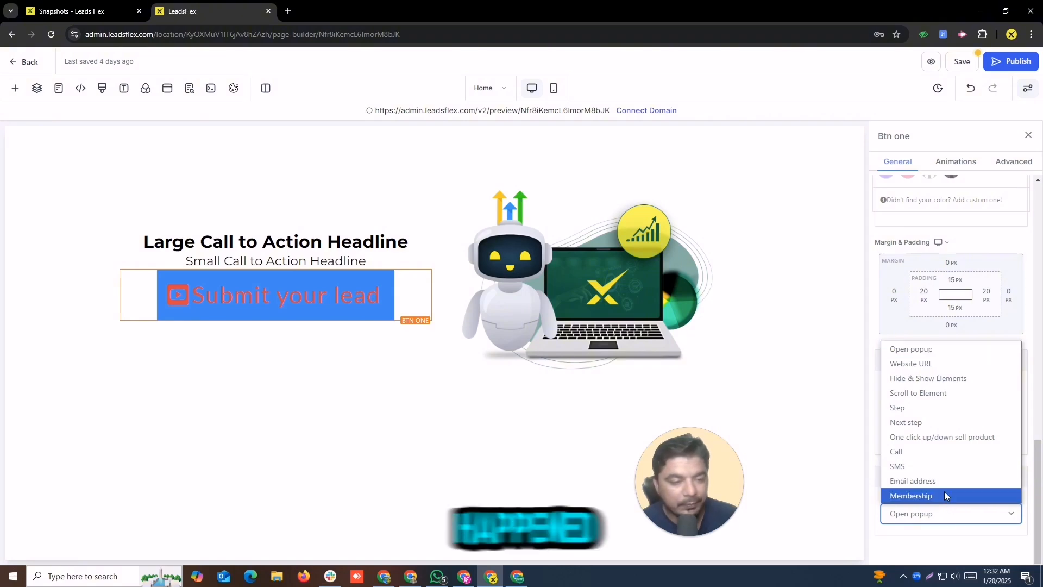
pyautogui.click(923, 366)
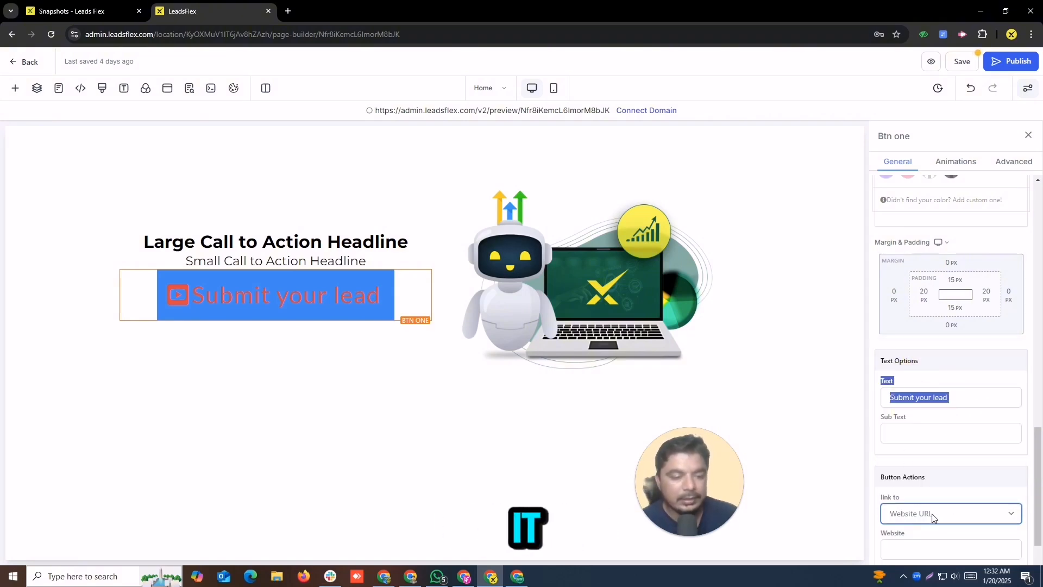
pyautogui.click(932, 515)
pyautogui.click(938, 550)
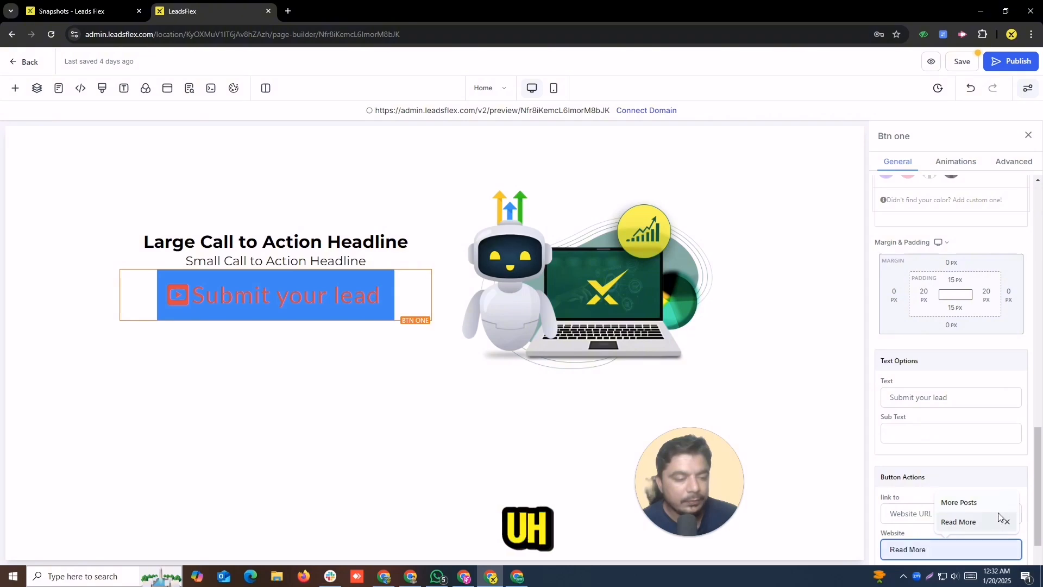
pyautogui.click(984, 503)
pyautogui.click(932, 554)
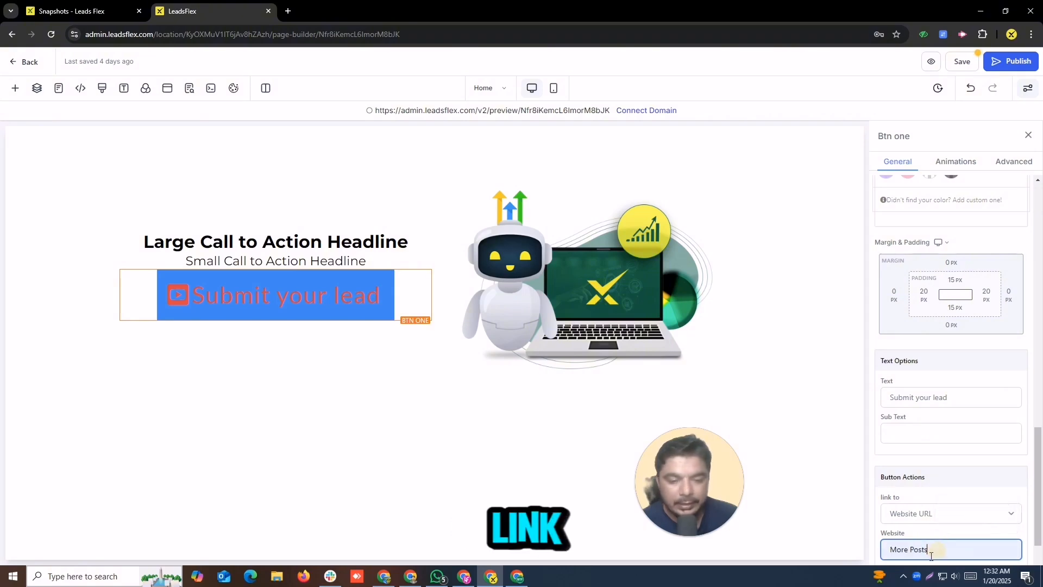
# Step: Try opening the button's link in a new tab, and switch that option off again
pyautogui.scroll(-1, 1035, 523)
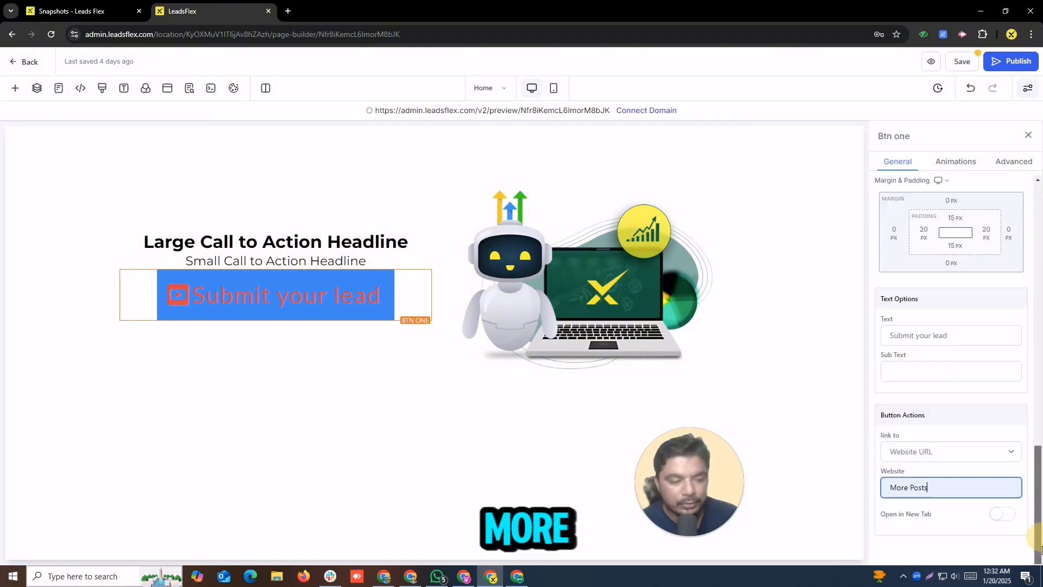
pyautogui.click(1004, 516)
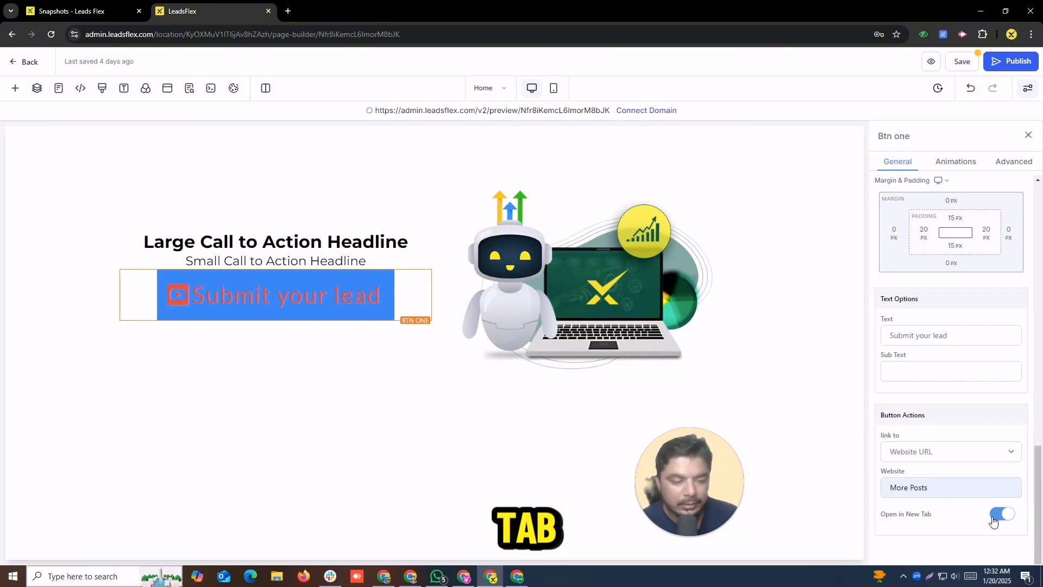
pyautogui.click(994, 517)
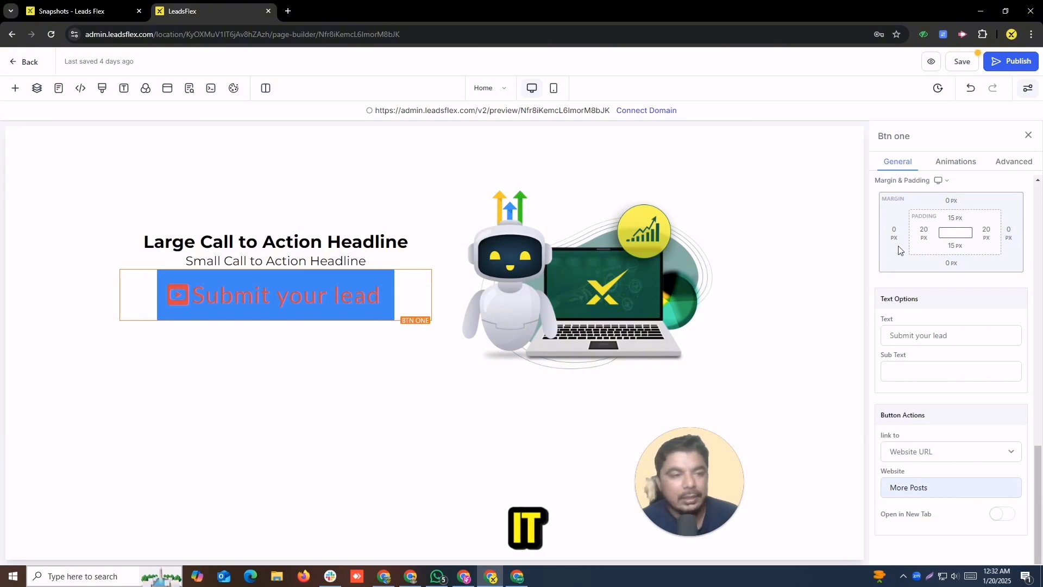
# Step: Try the Fade entrance animations Up, Down, In, Left and Right on the button
pyautogui.click(957, 163)
pyautogui.scroll(8, 945, 309)
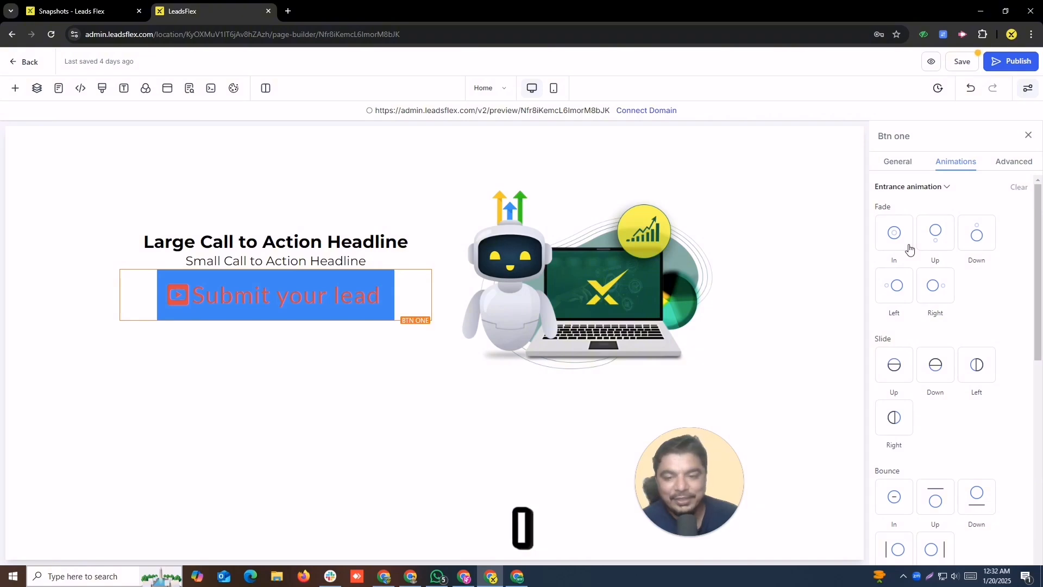
pyautogui.click(938, 233)
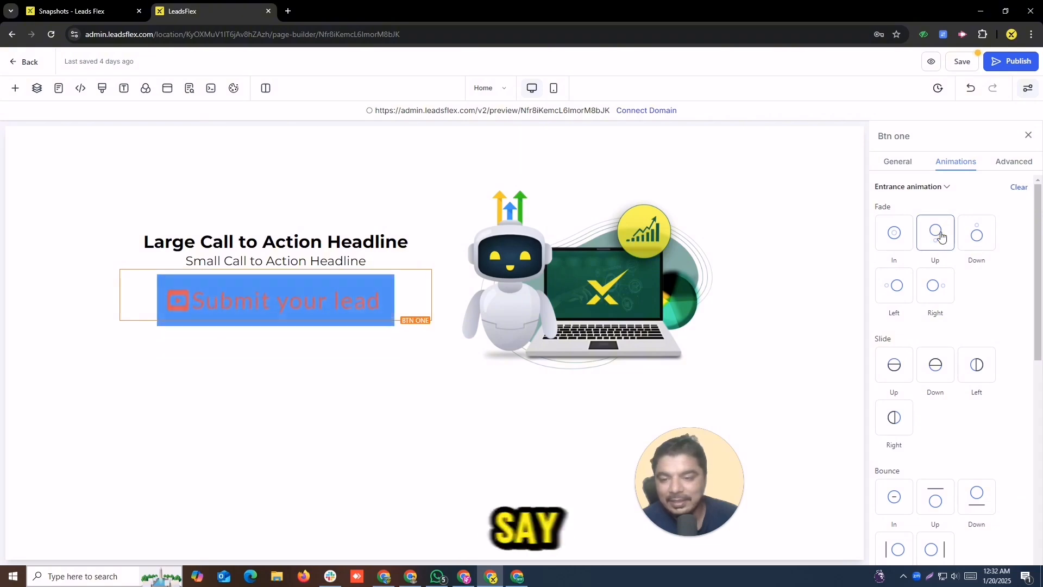
pyautogui.click(969, 237)
pyautogui.click(905, 246)
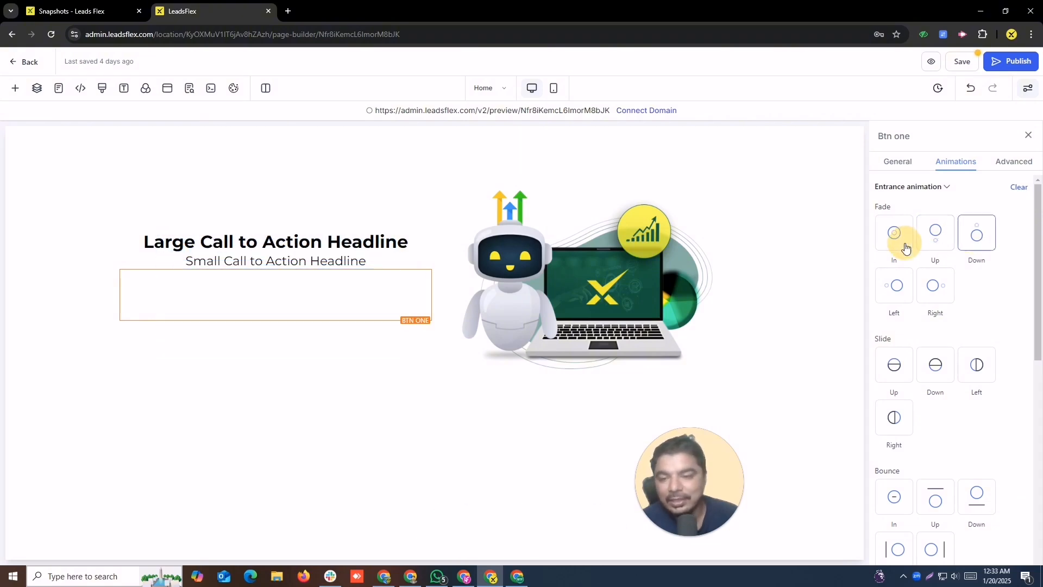
pyautogui.click(896, 286)
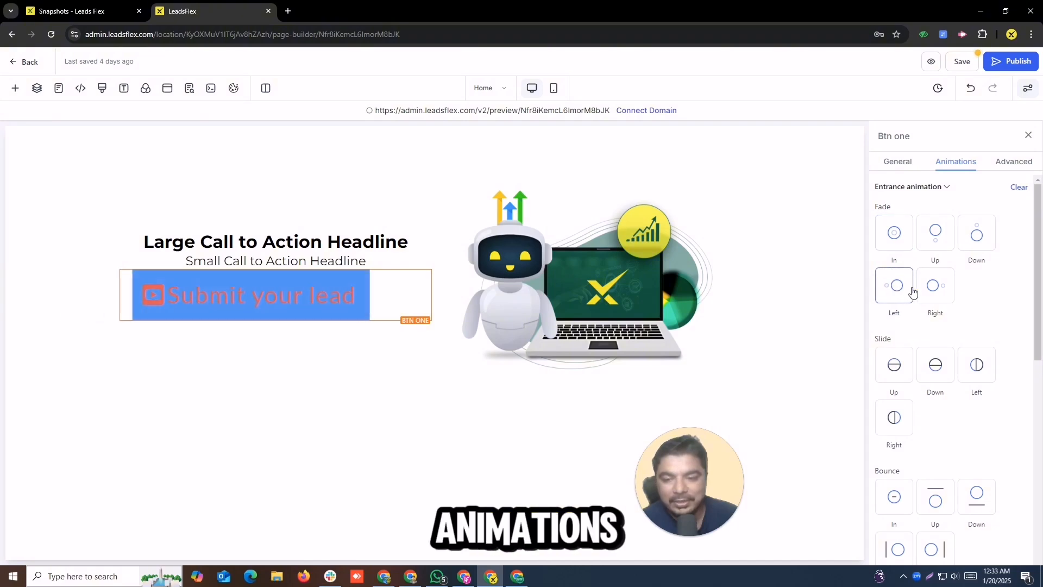
pyautogui.click(948, 291)
# Step: Try the Slide entrance animations Up, Down, Left and Right on the button
pyautogui.click(897, 365)
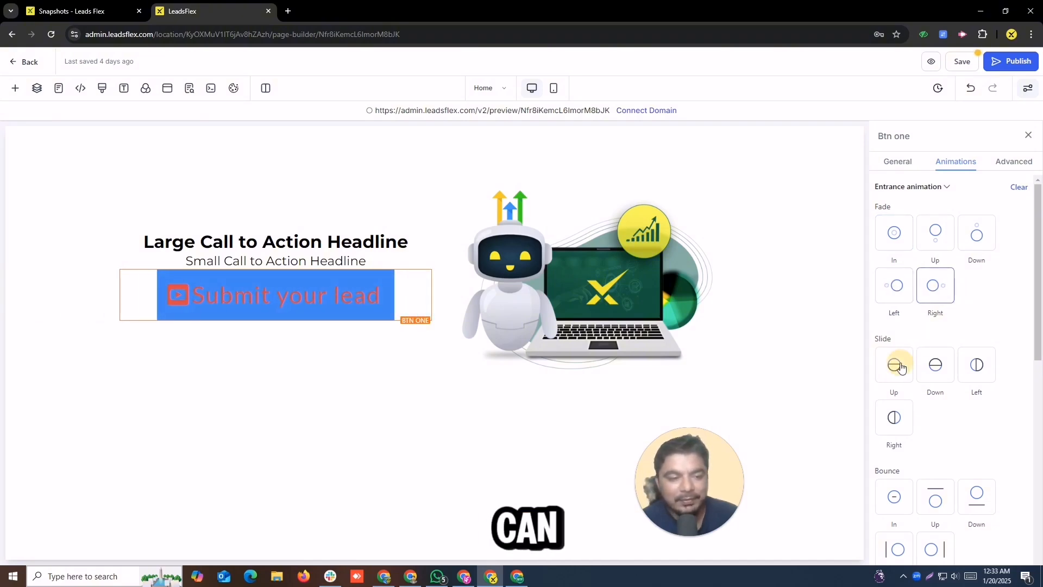
pyautogui.click(941, 371)
pyautogui.click(986, 371)
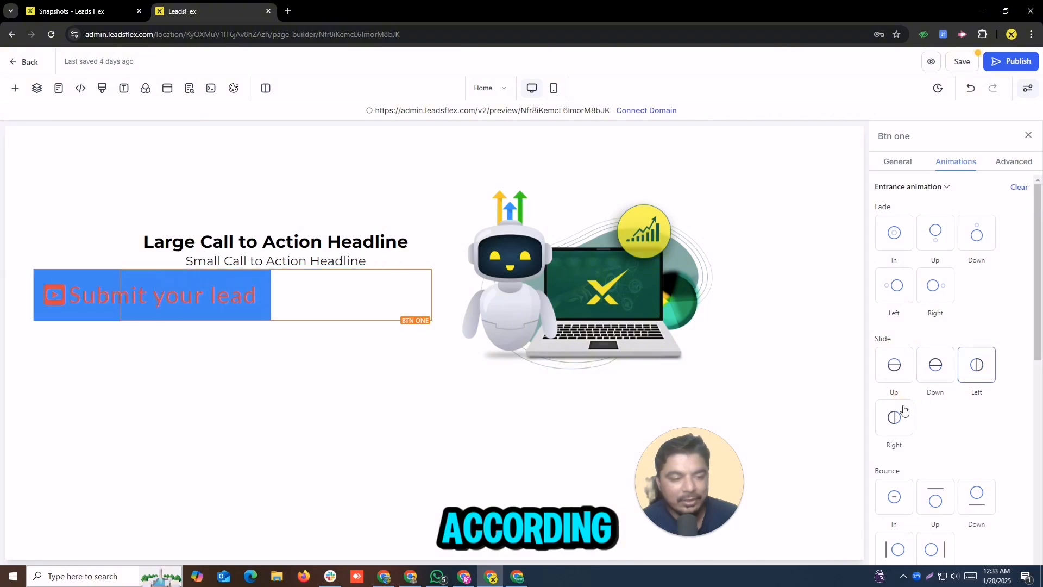
pyautogui.click(908, 421)
# Step: Try the Bounce entrance animations In, Up, Down and Right on the button
pyautogui.click(897, 494)
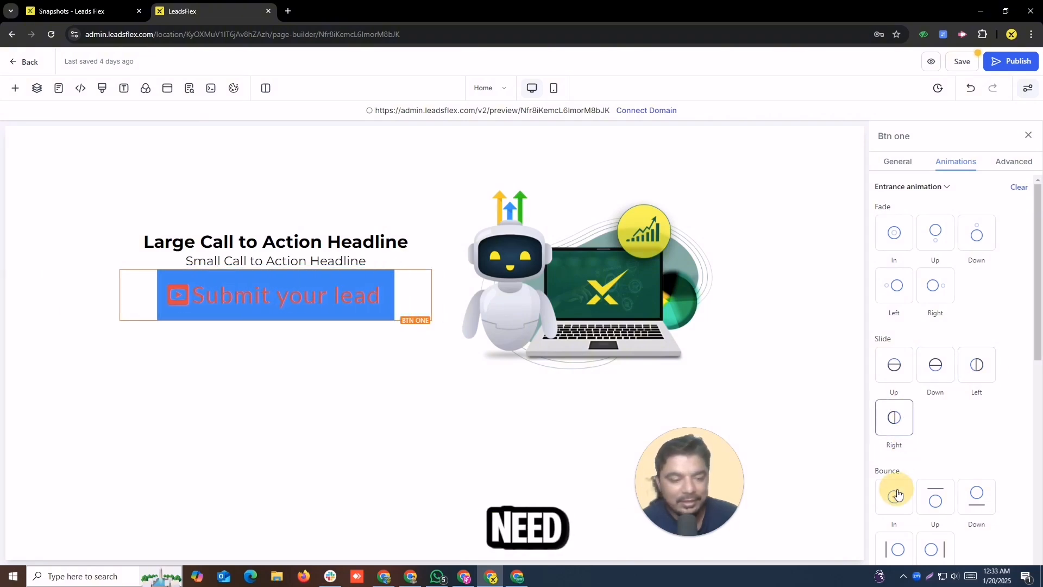
pyautogui.click(948, 496)
pyautogui.click(976, 494)
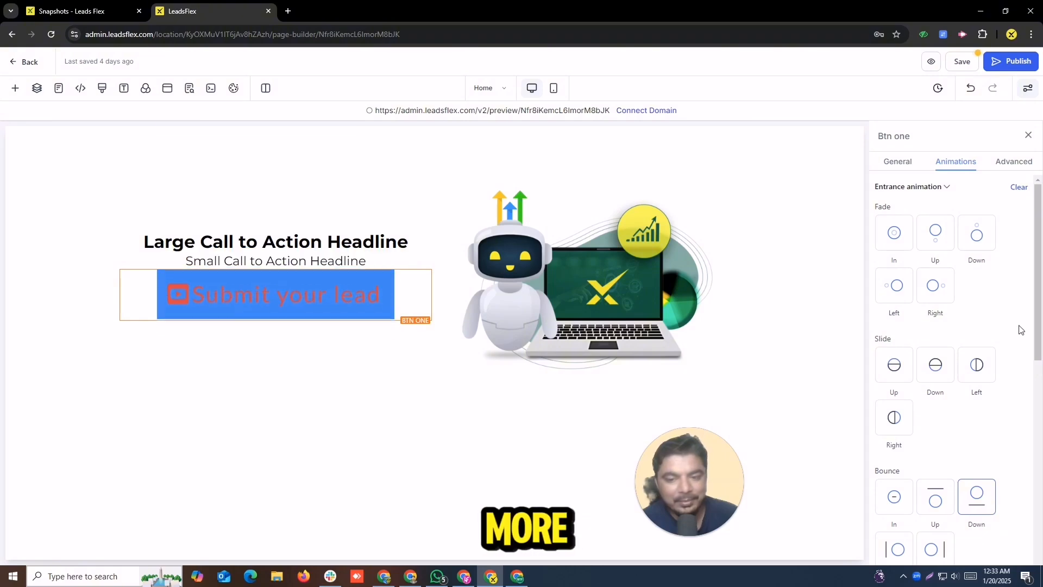
pyautogui.moveTo(1039, 303); pyautogui.dragTo(1039, 384)
pyautogui.click(948, 372)
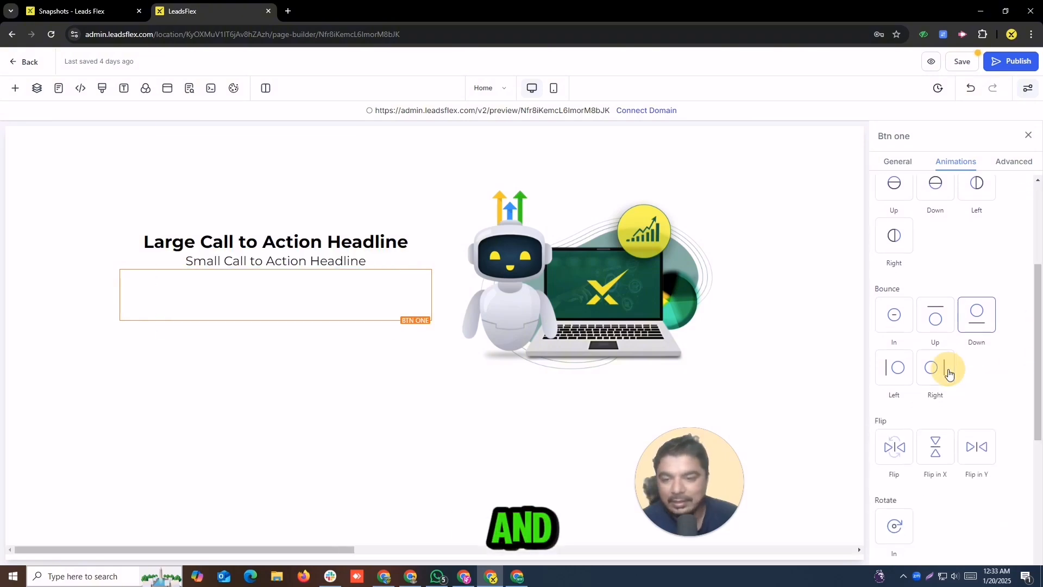
# Step: Try the Flip, Flip in X, Rotate In, Zoom In and Light speed Left entrance animations on the button
pyautogui.click(901, 463)
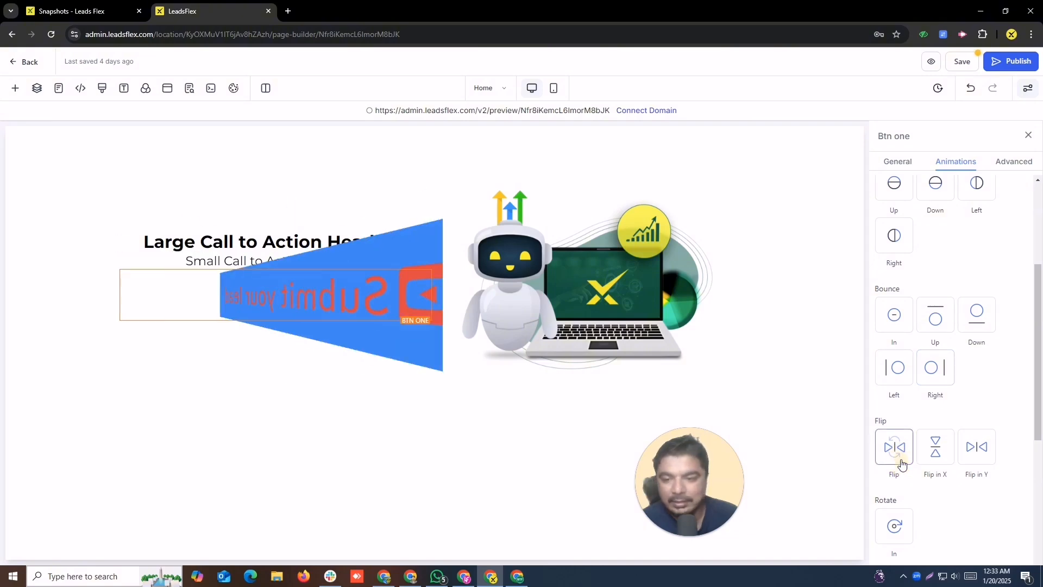
pyautogui.click(926, 458)
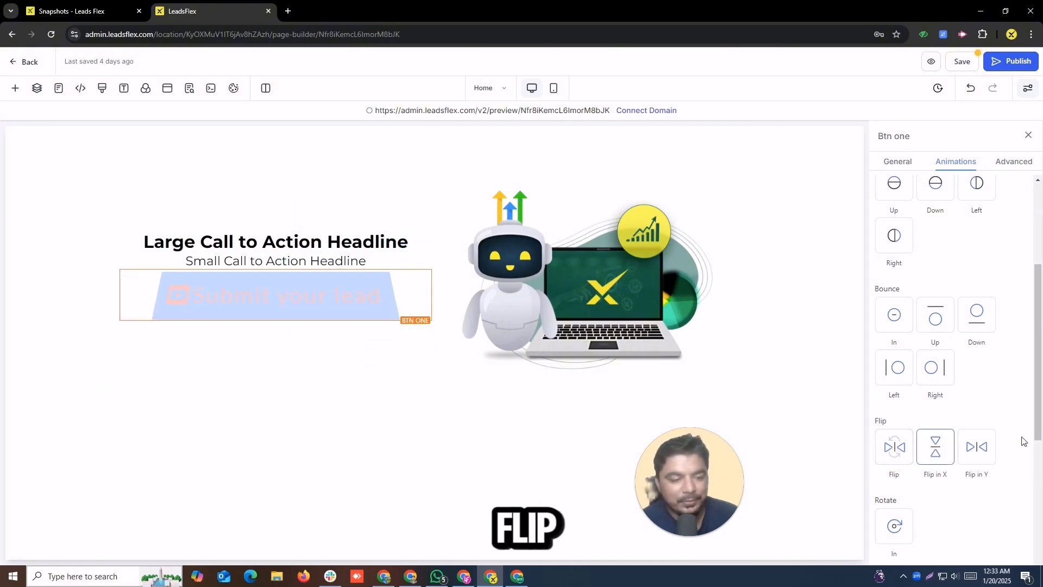
pyautogui.moveTo(1031, 420); pyautogui.dragTo(1033, 452)
pyautogui.click(898, 529)
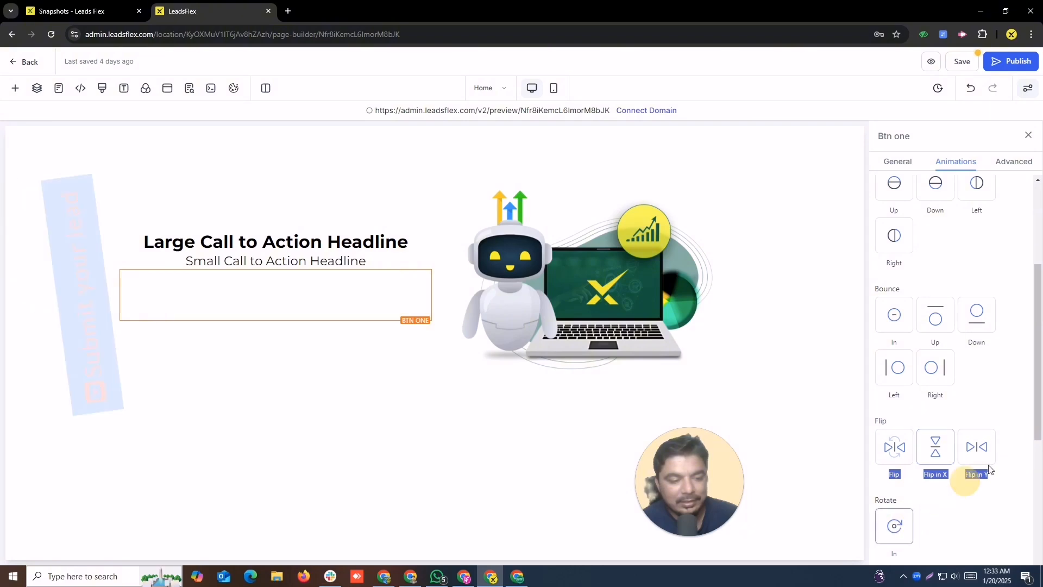
pyautogui.moveTo(1035, 416); pyautogui.dragTo(896, 448)
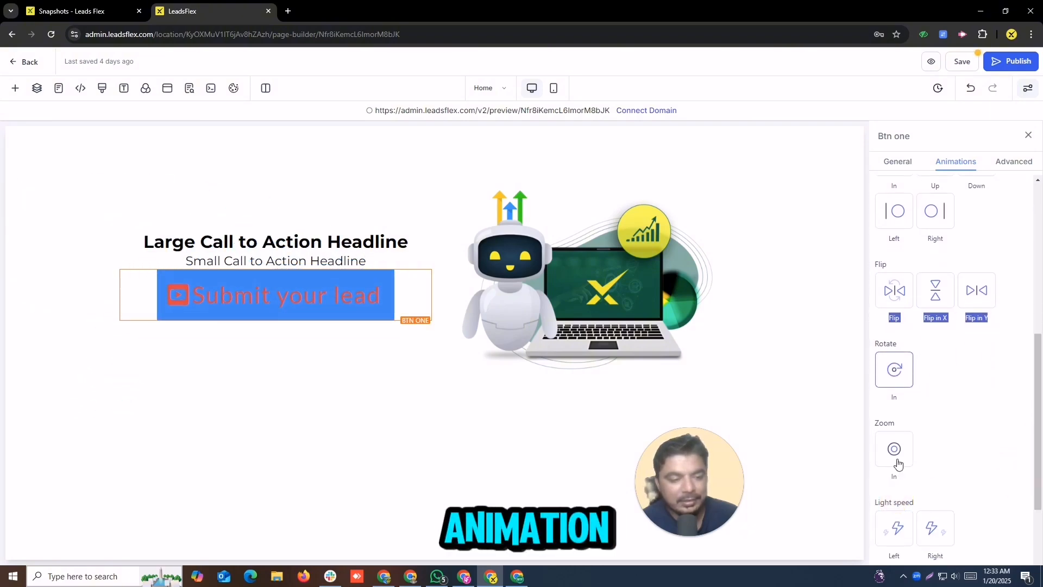
pyautogui.click(895, 448)
pyautogui.click(898, 525)
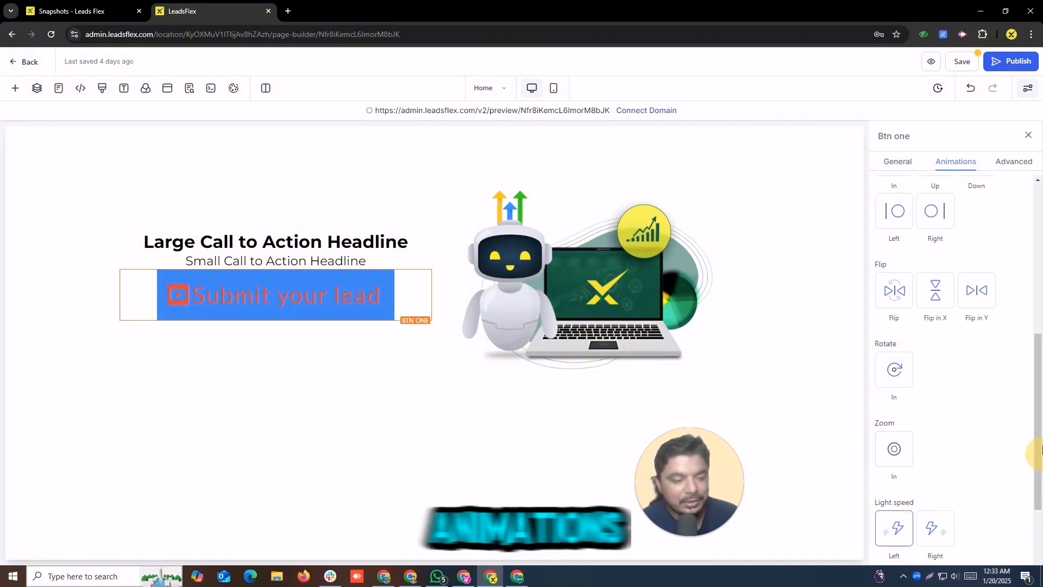
# Step: Try the Glow and Rocking infinite loop animations on the button, and choose the infinite loop Bounce
pyautogui.moveTo(1036, 434); pyautogui.dragTo(1035, 489)
pyautogui.click(896, 487)
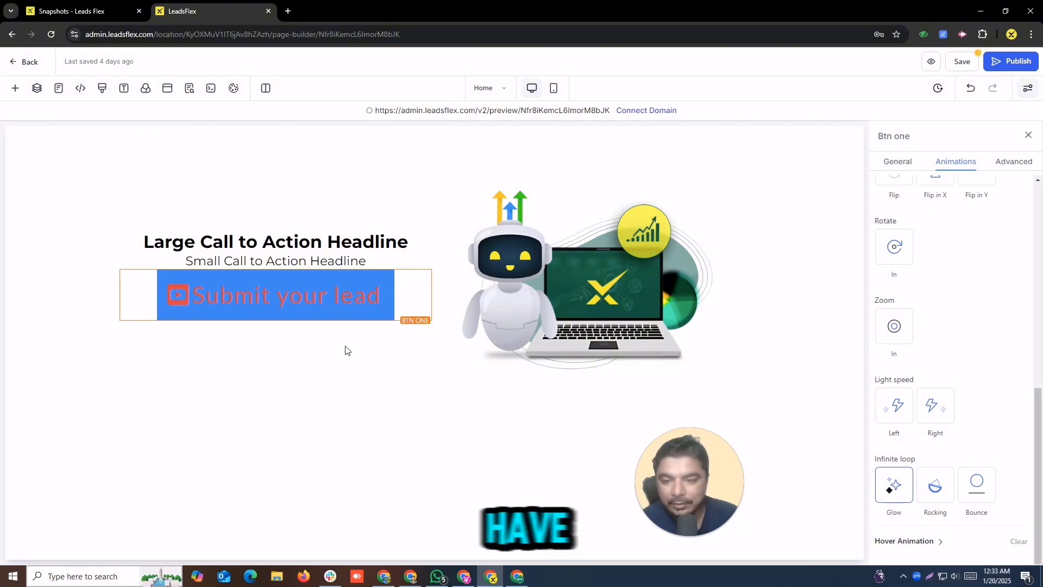
pyautogui.click(943, 491)
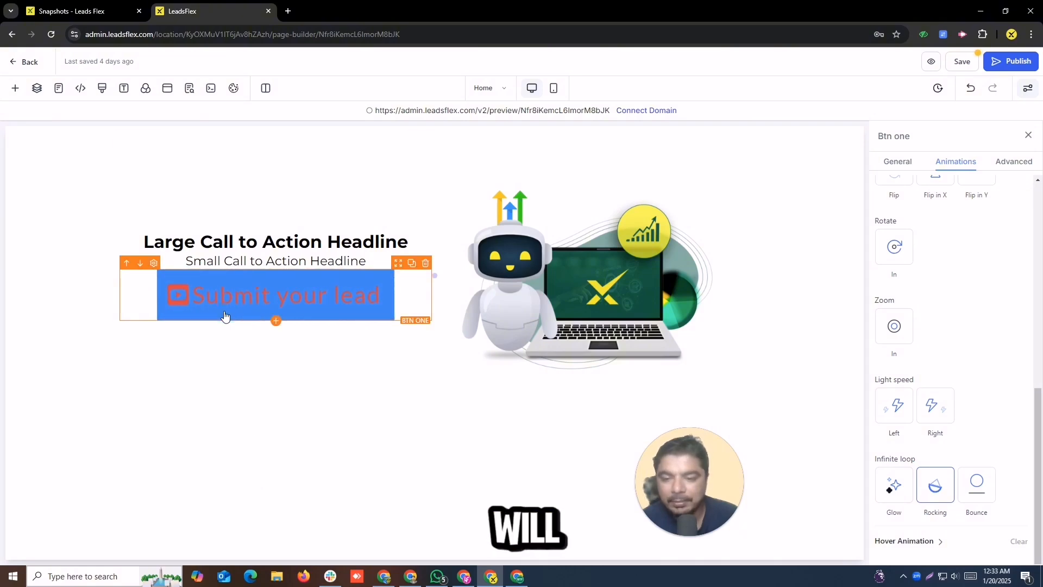
pyautogui.click(977, 481)
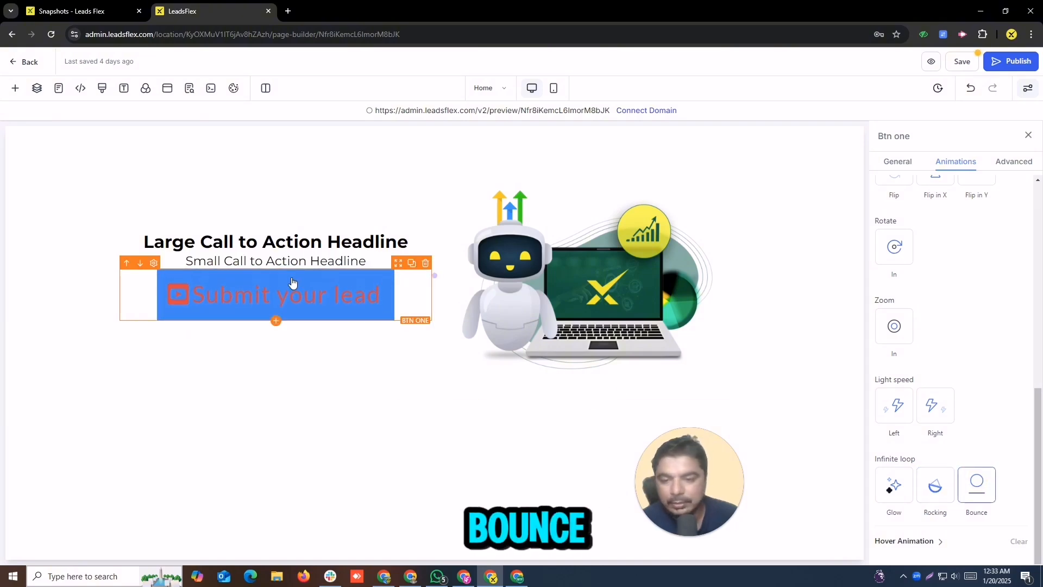
# Step: Apply the Elevate hover animation to the button
pyautogui.click(924, 543)
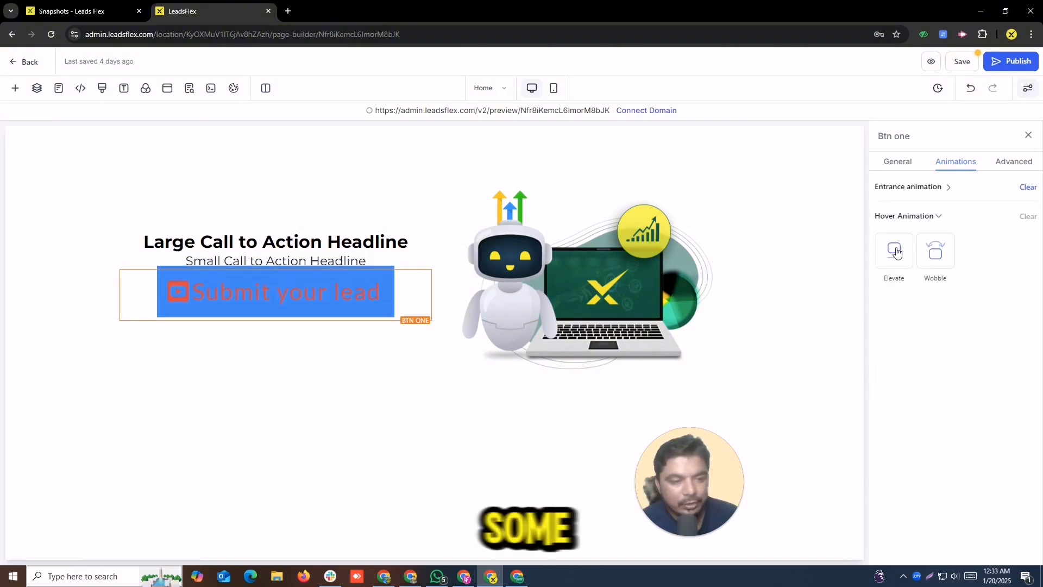
pyautogui.click(895, 251)
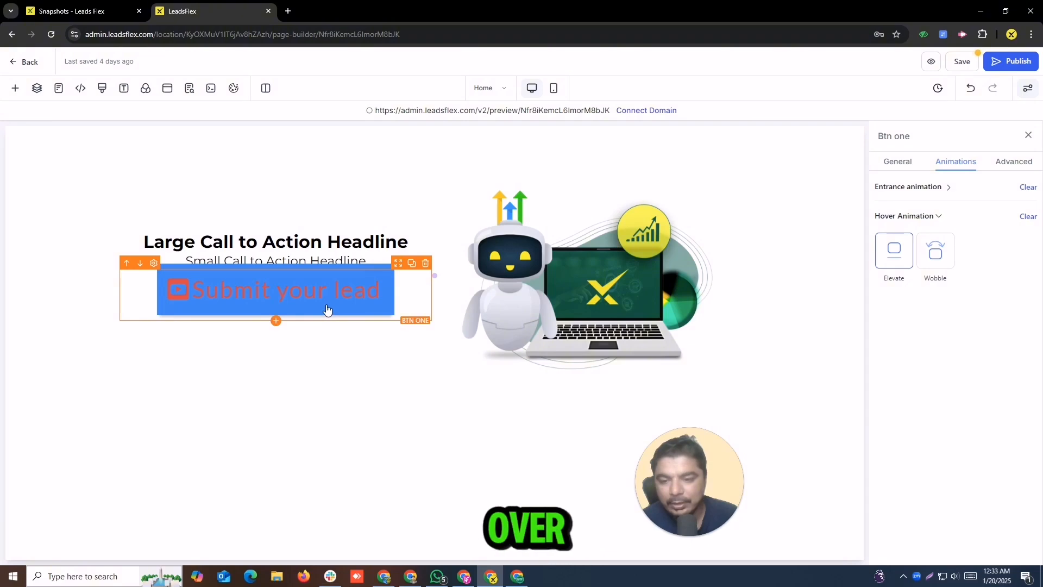
# Step: Switch the button's hover animation to Wobble
pyautogui.click(935, 254)
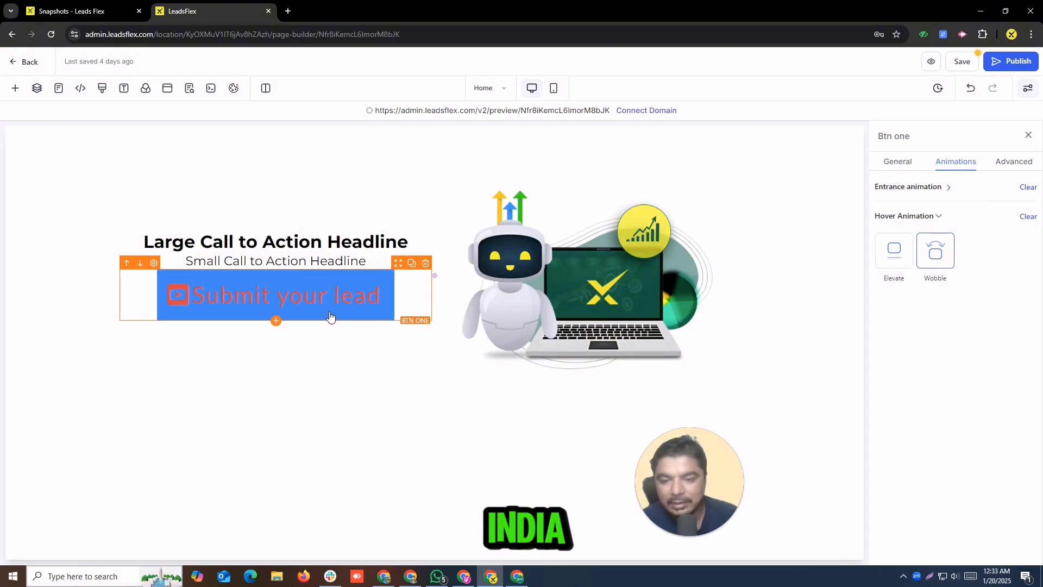
# Step: Try the Fill Width setting and the Line Flat background style on the button, restoring Fluid and Custom
pyautogui.click(1014, 161)
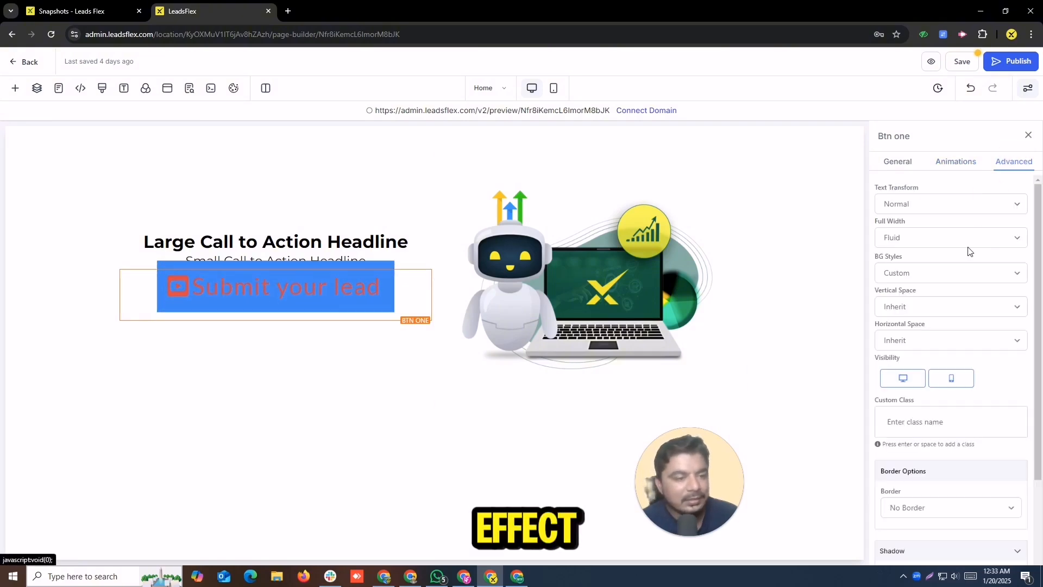
pyautogui.click(913, 243)
pyautogui.click(911, 268)
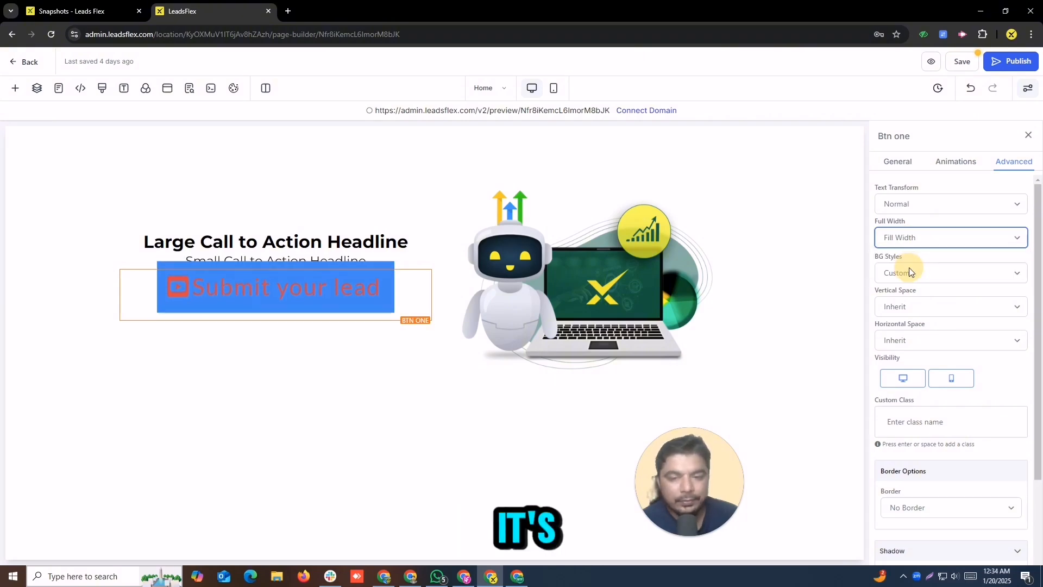
pyautogui.click(911, 239)
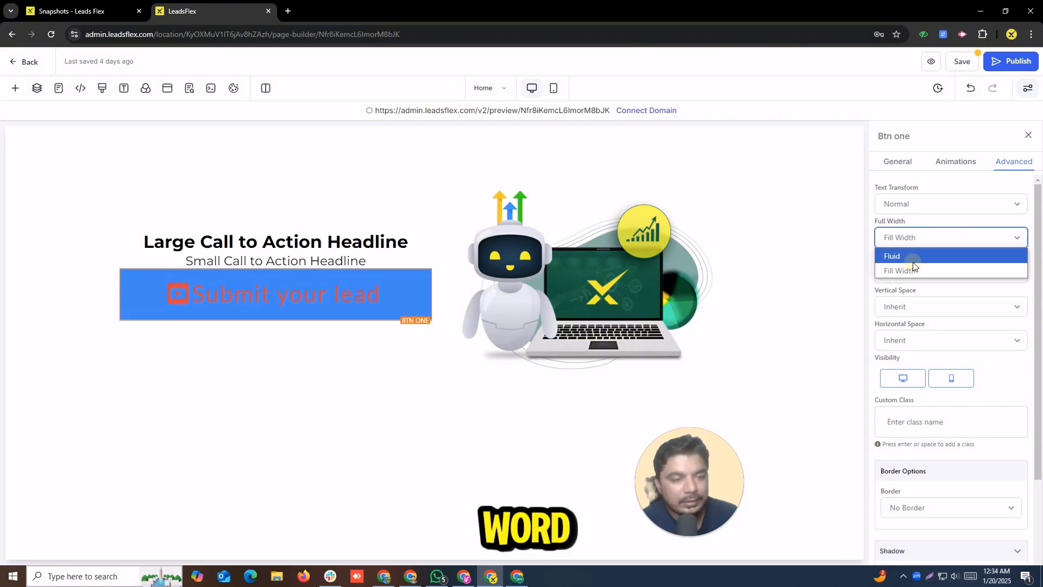
pyautogui.click(913, 258)
pyautogui.click(899, 273)
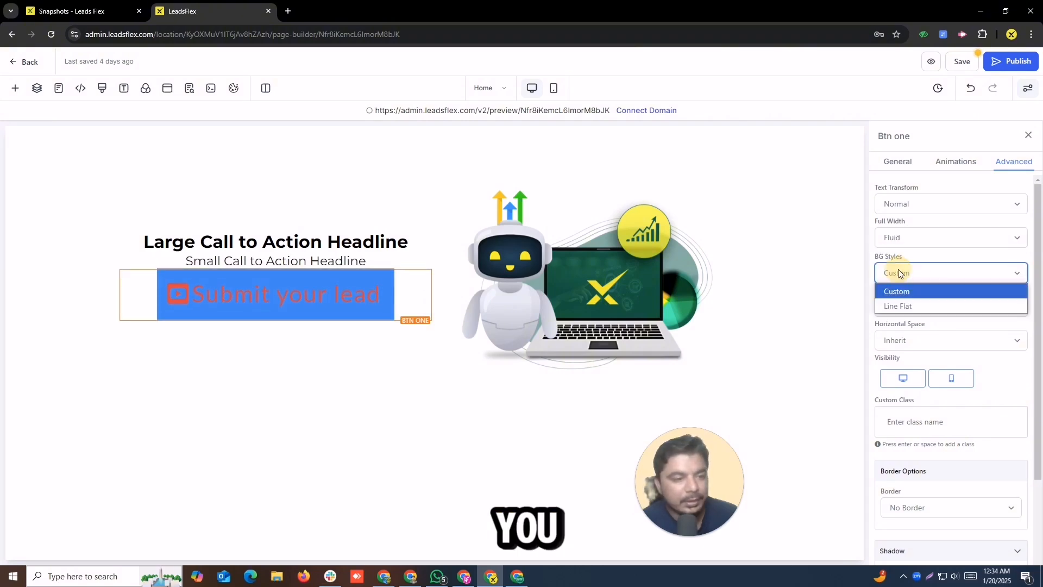
pyautogui.click(904, 305)
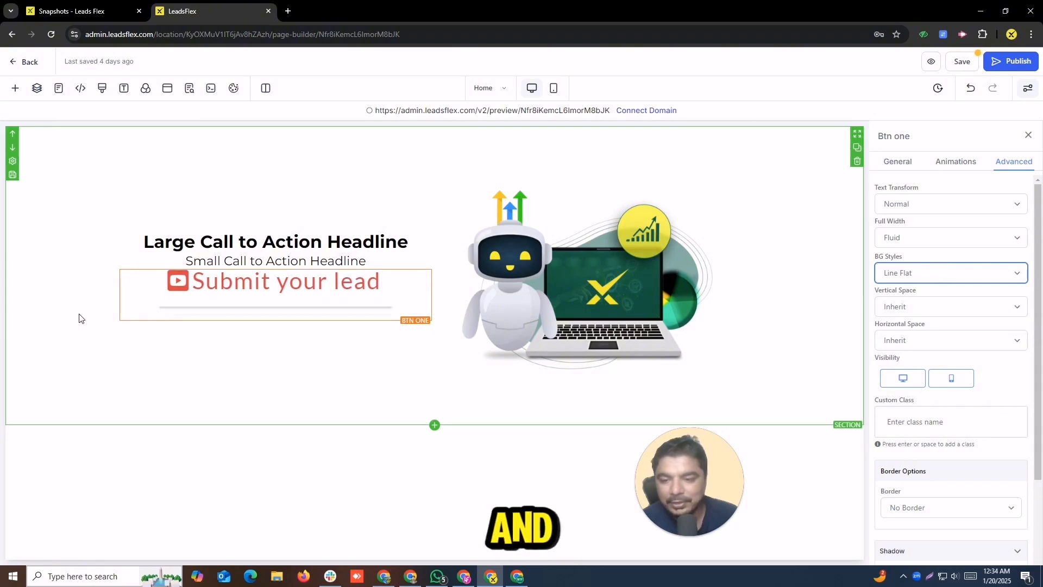
pyautogui.click(921, 273)
pyautogui.click(914, 291)
# Step: Set the button's vertical space to 10px
pyautogui.click(914, 304)
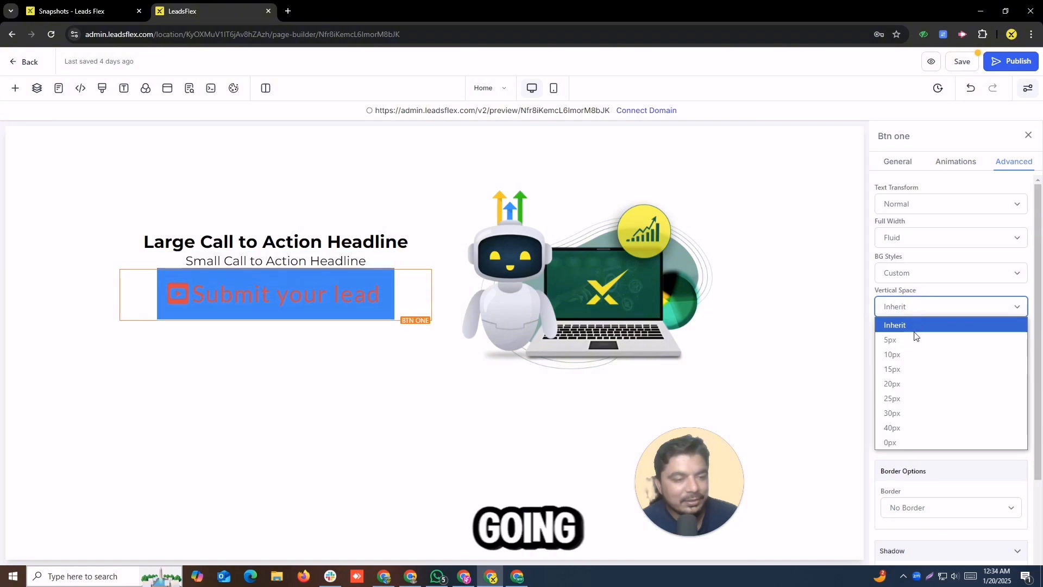
pyautogui.click(909, 361)
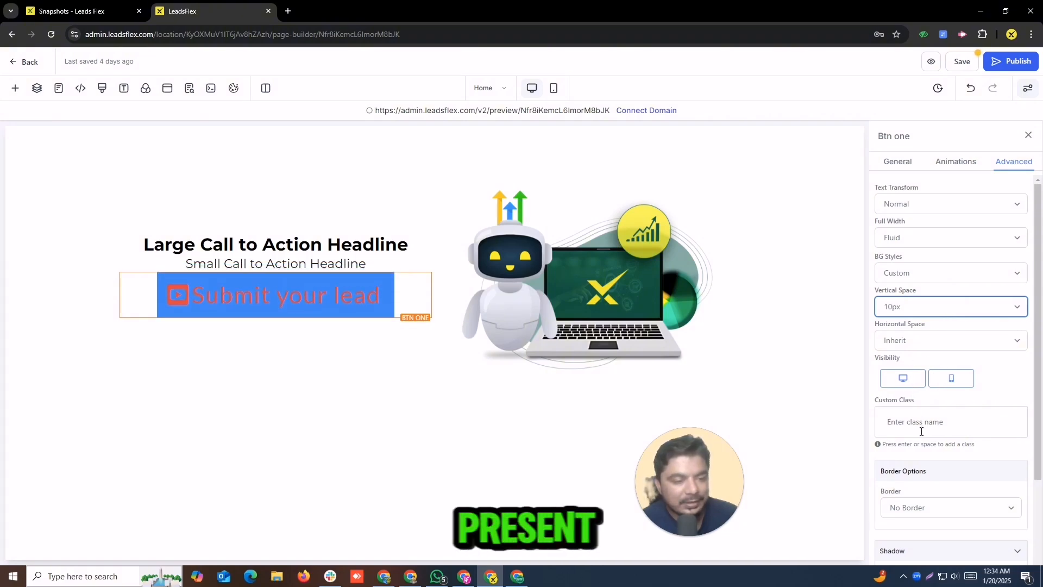
# Step: Add an outer box shadow to the button with 10 px blur, 2 px spread and the blue colour #4476A9FF
pyautogui.scroll(-2, 921, 431)
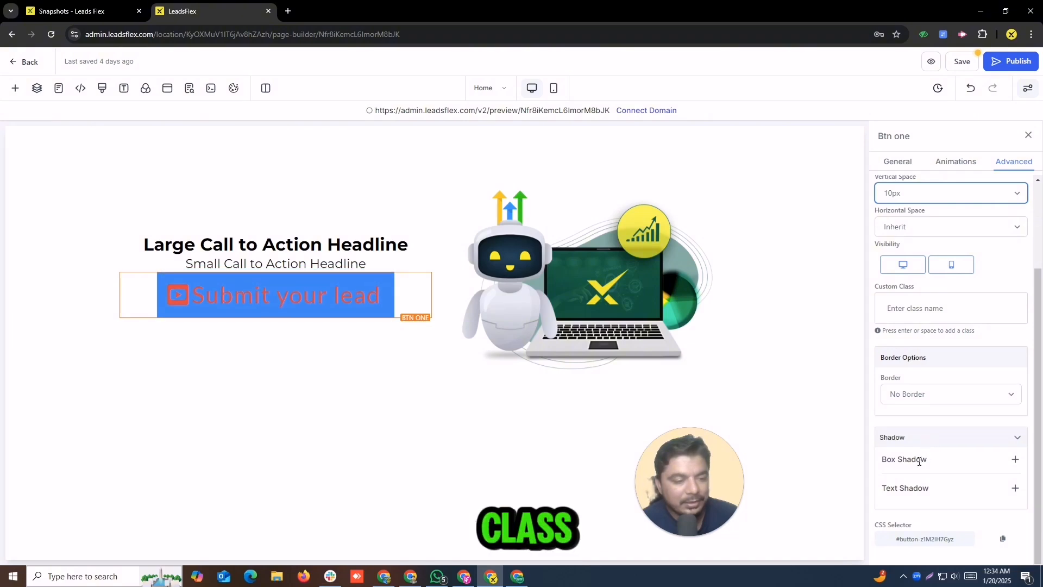
pyautogui.click(1015, 459)
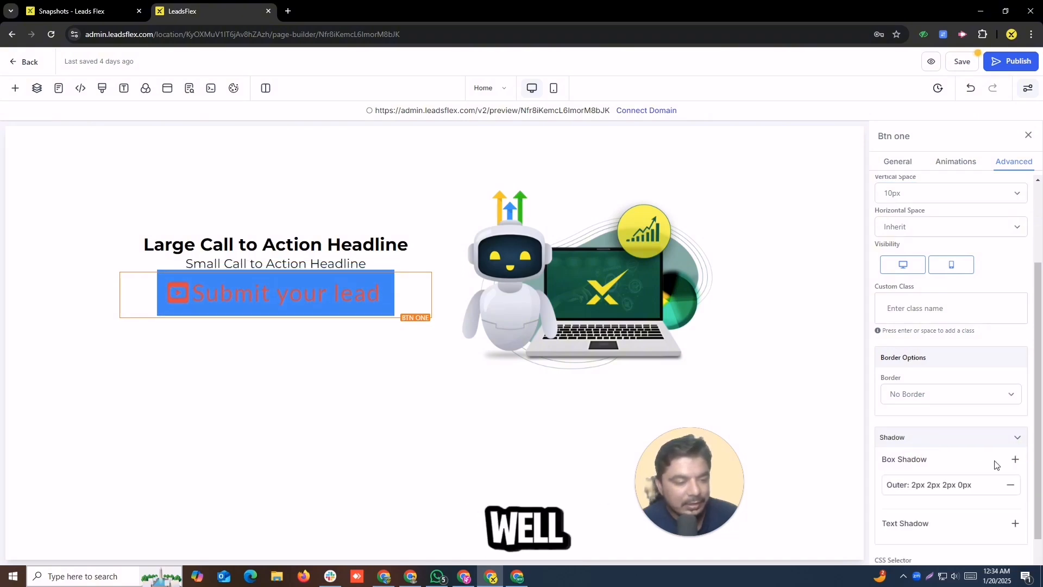
pyautogui.click(978, 487)
pyautogui.scroll(-3, 1027, 443)
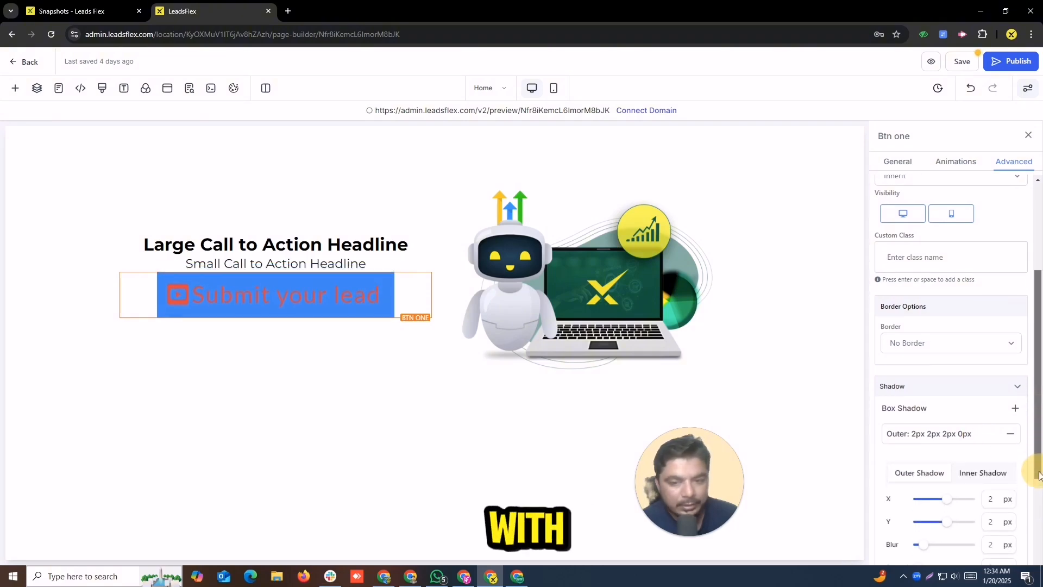
pyautogui.moveTo(924, 466); pyautogui.dragTo(924, 489)
pyautogui.click(899, 537)
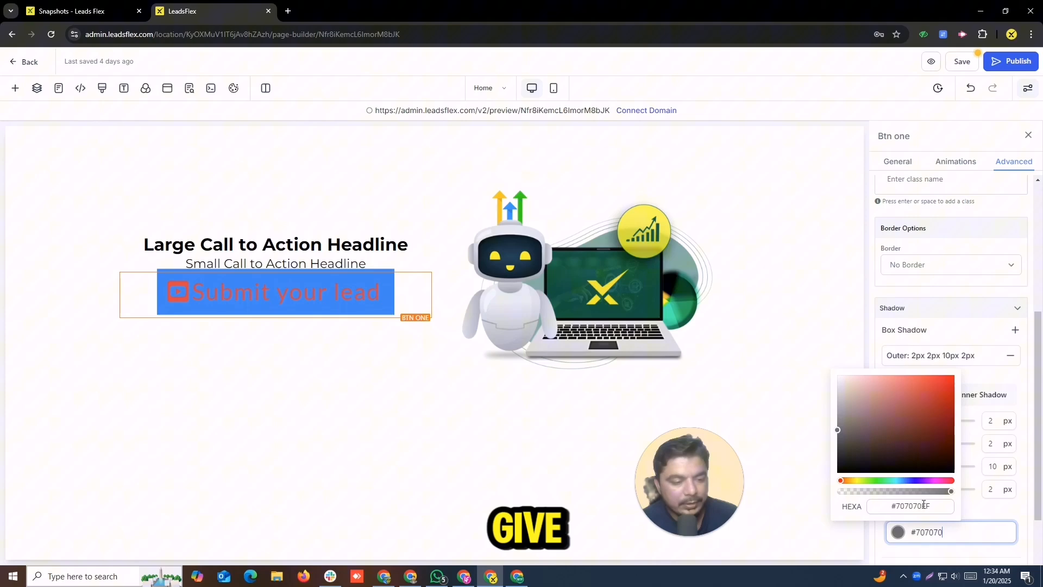
pyautogui.click(905, 480)
pyautogui.click(907, 407)
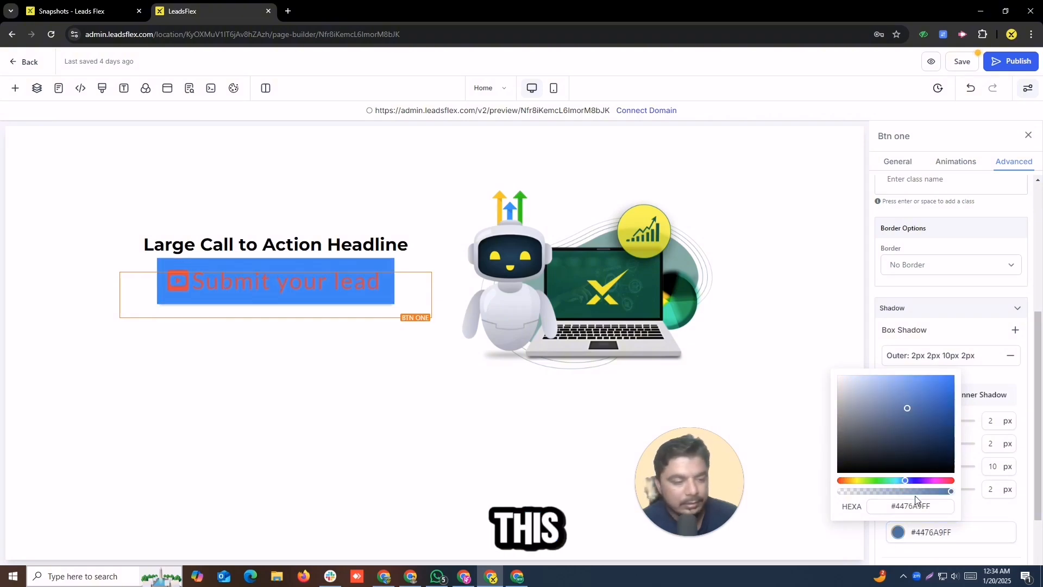
pyautogui.click(972, 512)
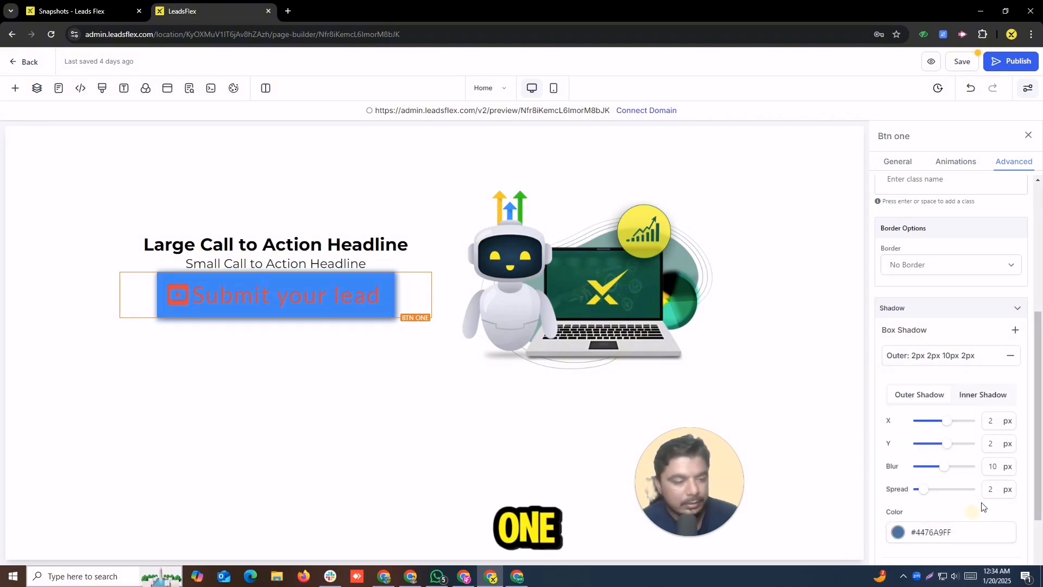
# Step: Set the button's box shadow offsets to X 10 px and Y 8 px, with a spread of 3 px
pyautogui.click(986, 421)
pyautogui.moveTo(949, 422); pyautogui.dragTo(955, 446)
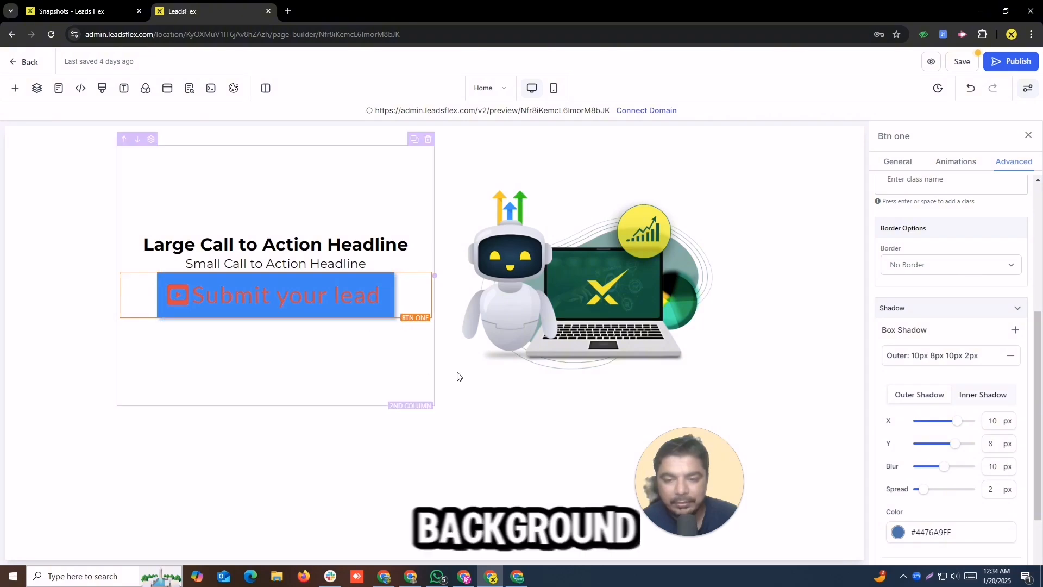
pyautogui.moveTo(923, 491); pyautogui.dragTo(947, 491)
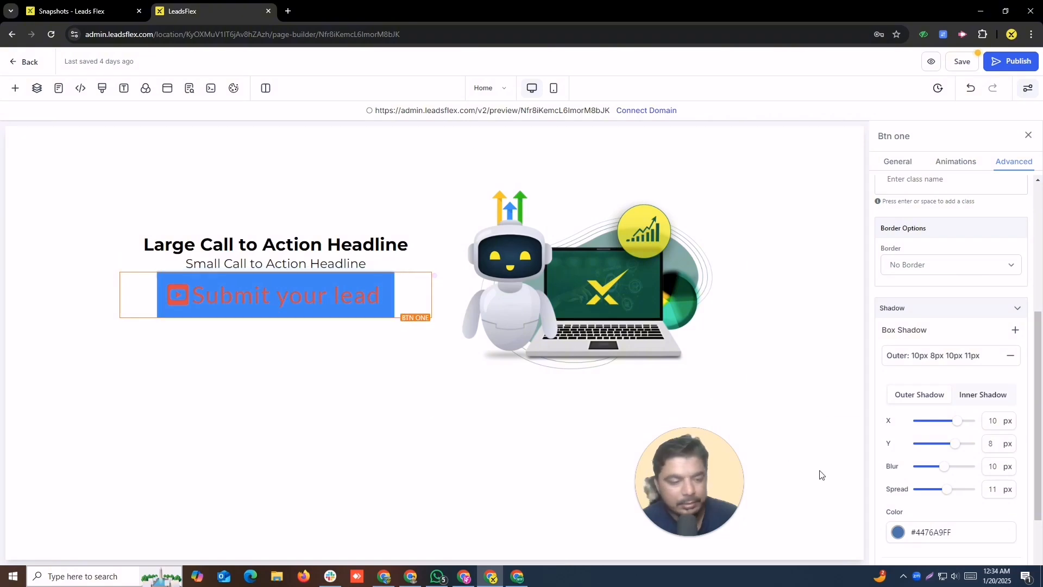
pyautogui.moveTo(948, 488); pyautogui.dragTo(927, 489)
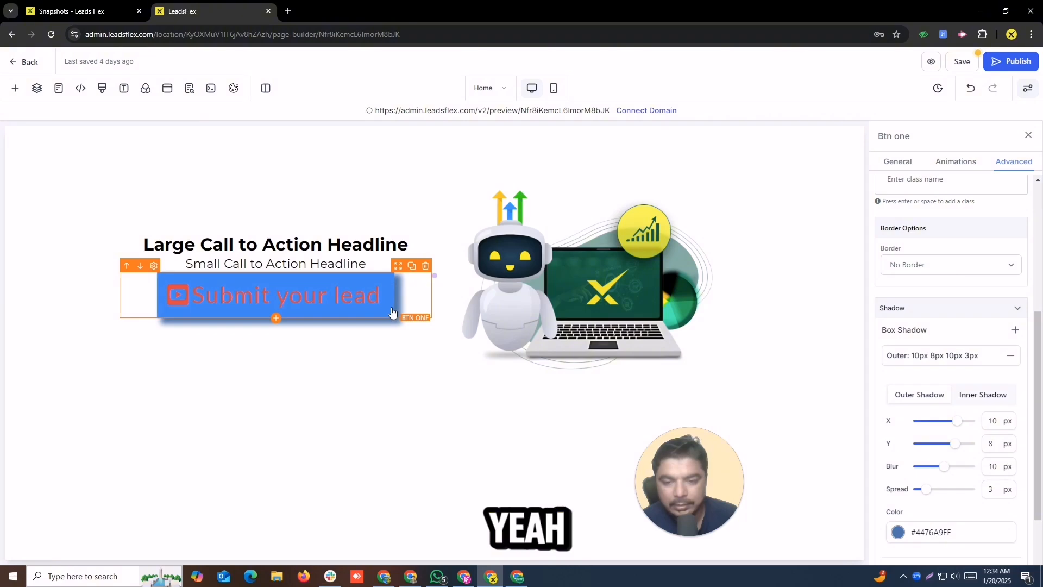
# Step: Add a text shadow to the button's label
pyautogui.moveTo(1041, 455); pyautogui.dragTo(1042, 513)
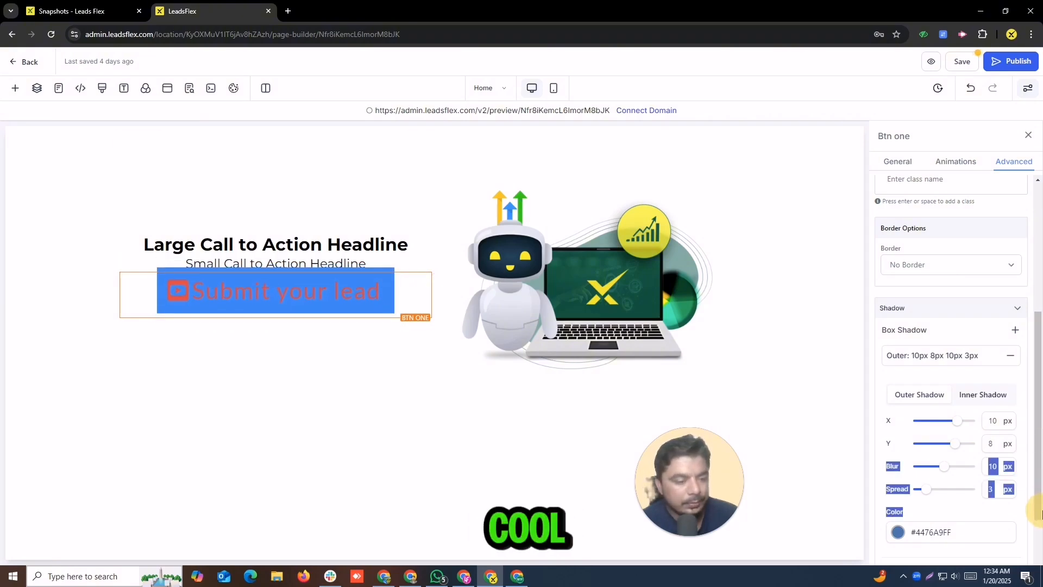
pyautogui.scroll(-2, 975, 442)
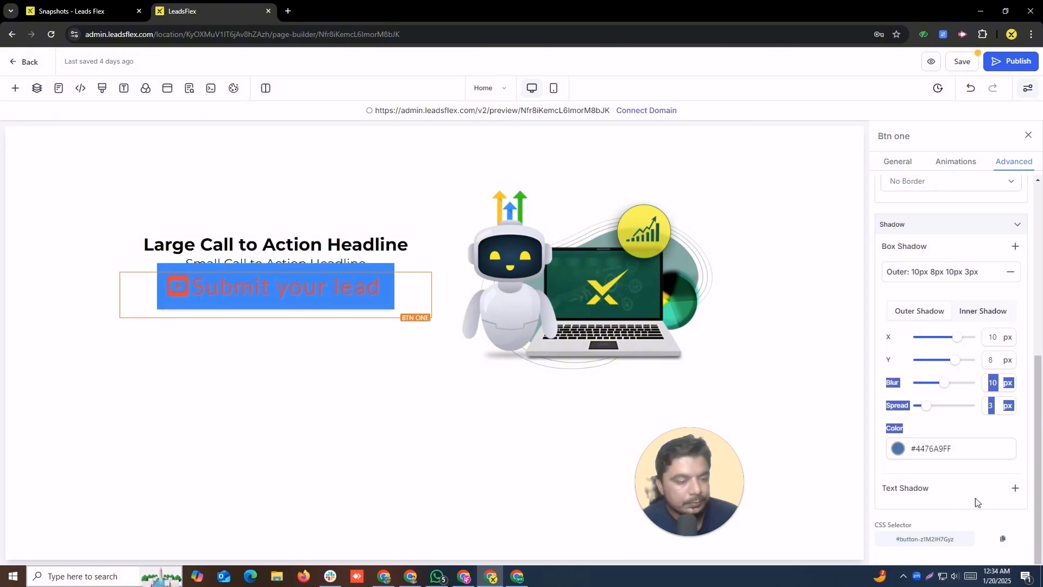
pyautogui.click(1015, 488)
pyautogui.scroll(6, 1014, 494)
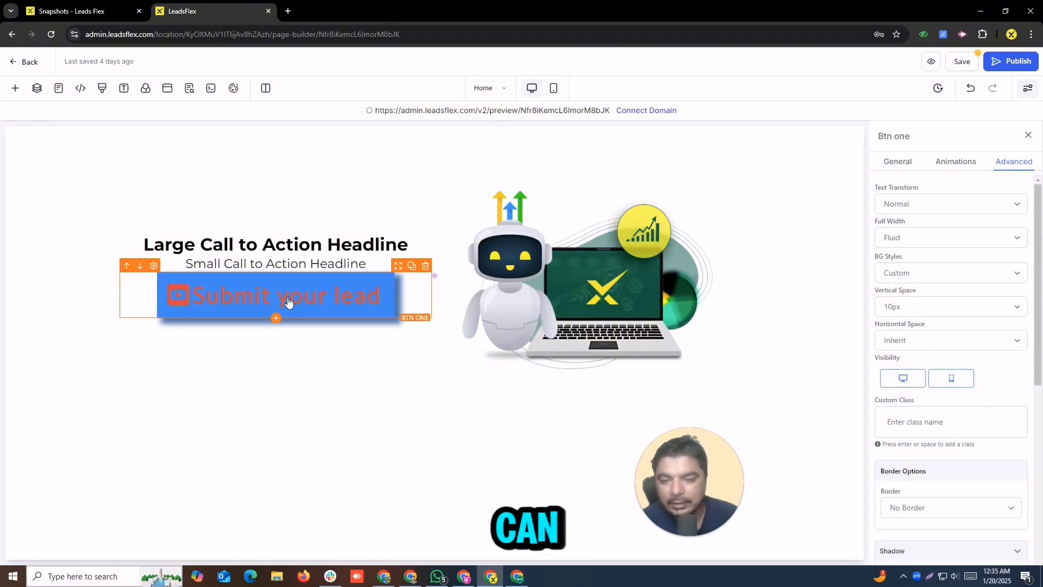
pyautogui.click(953, 163)
pyautogui.click(911, 162)
pyautogui.scroll(-10, 938, 337)
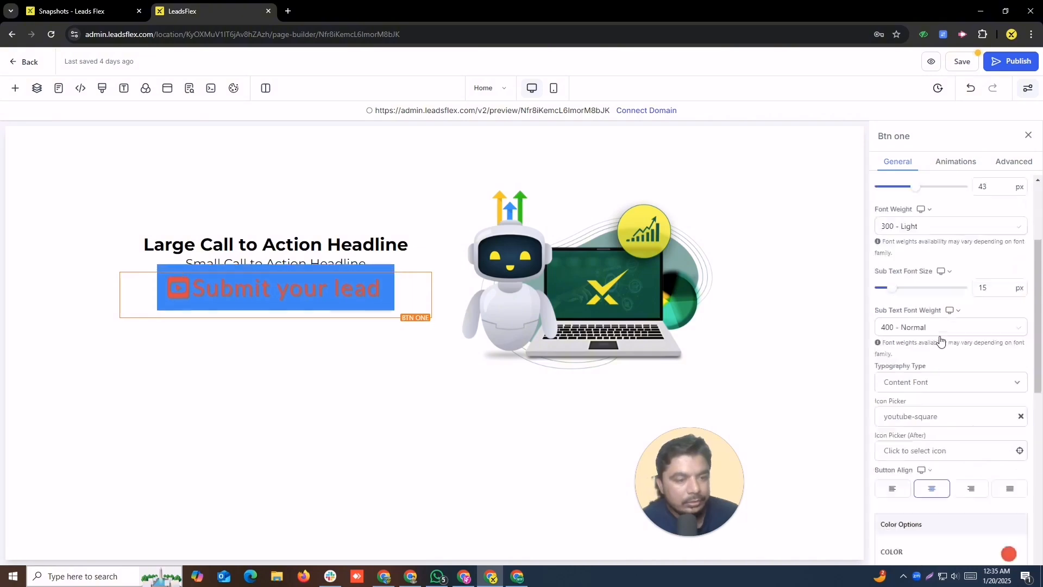
# Step: Try the Flip, Flip in X and Flip in Y entrance animations on the robot and laptop image
pyautogui.click(543, 275)
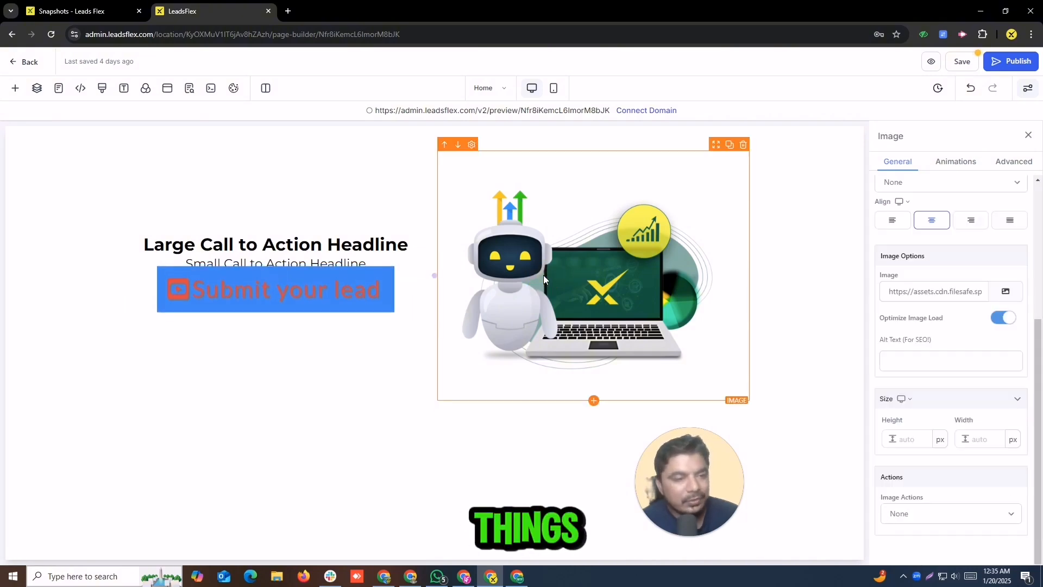
pyautogui.click(957, 161)
pyautogui.click(894, 204)
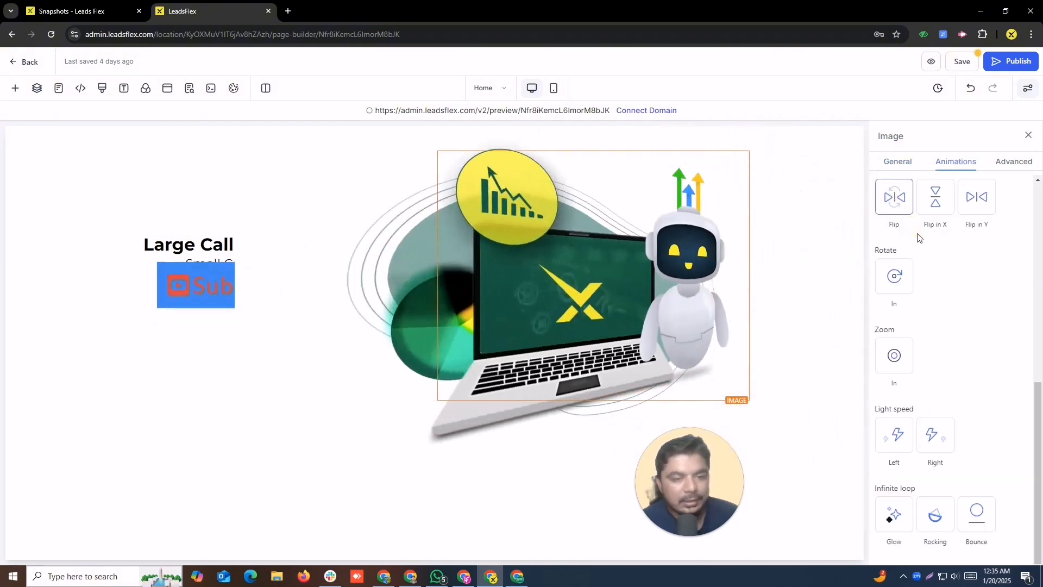
pyautogui.click(937, 202)
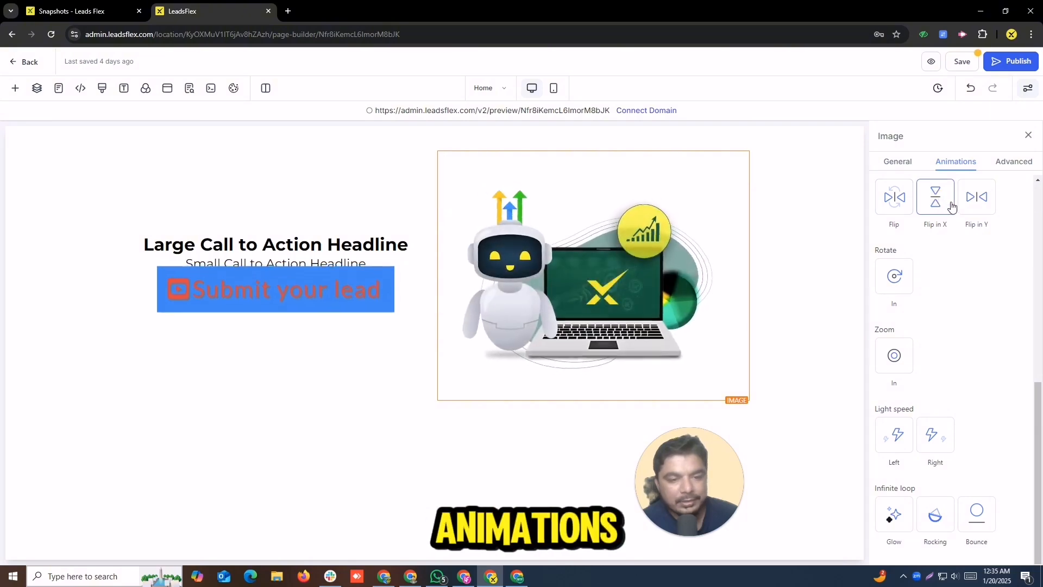
pyautogui.click(979, 205)
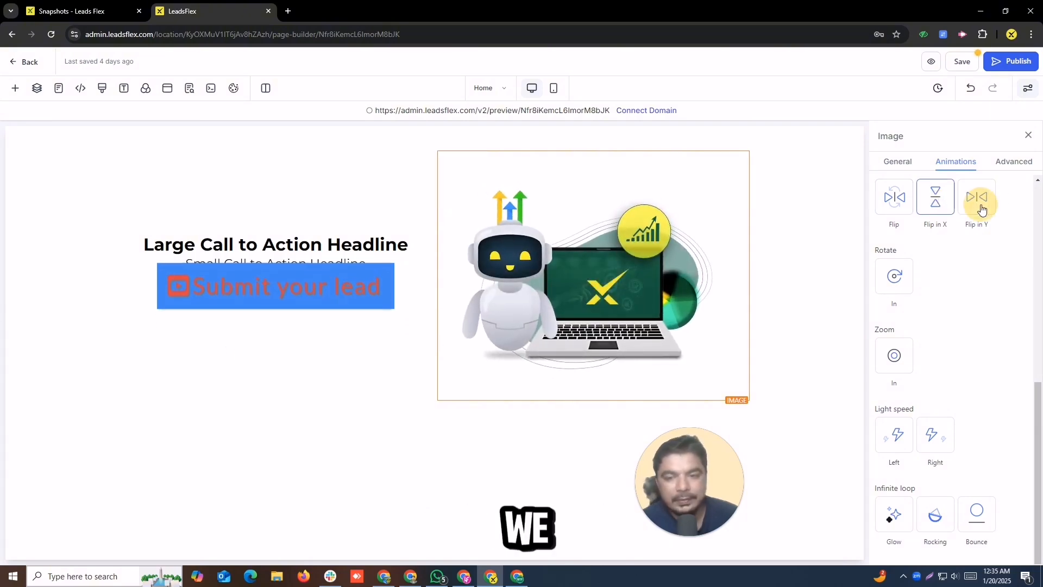
# Step: Change the button's text colour to white and reduce its font size to 20 px
pyautogui.click(351, 280)
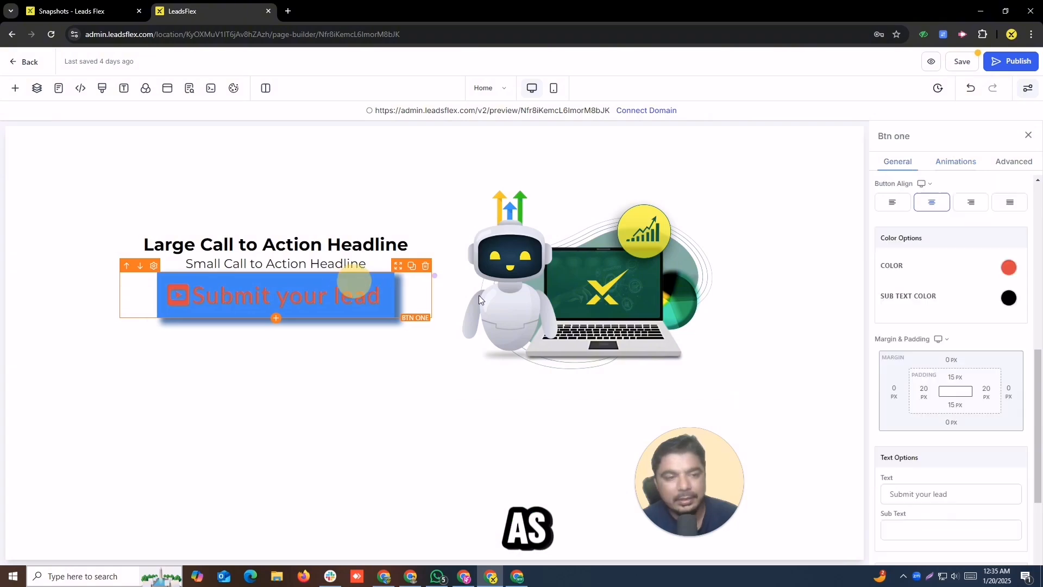
pyautogui.click(1008, 268)
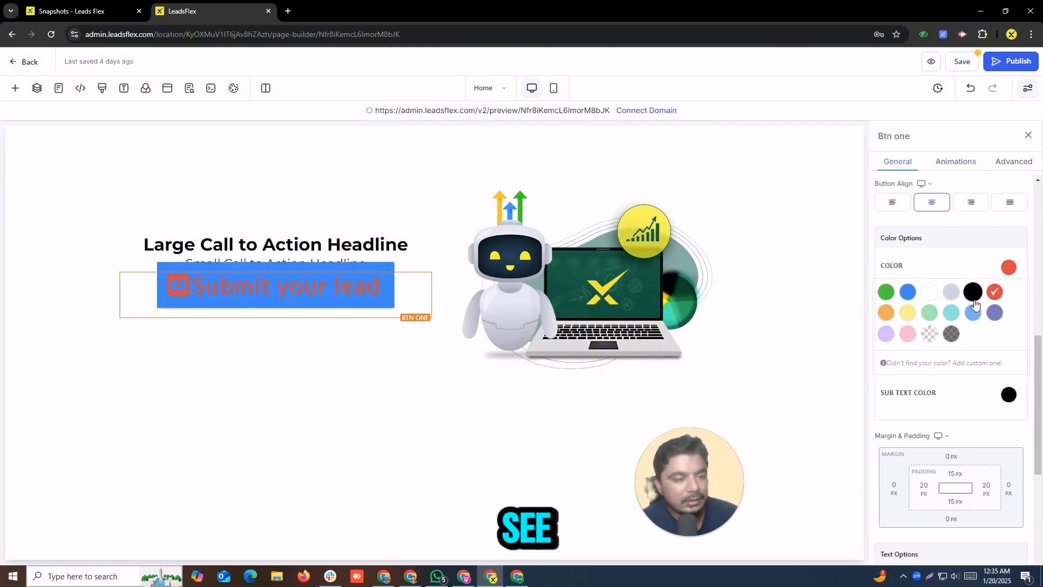
pyautogui.click(931, 297)
pyautogui.click(331, 394)
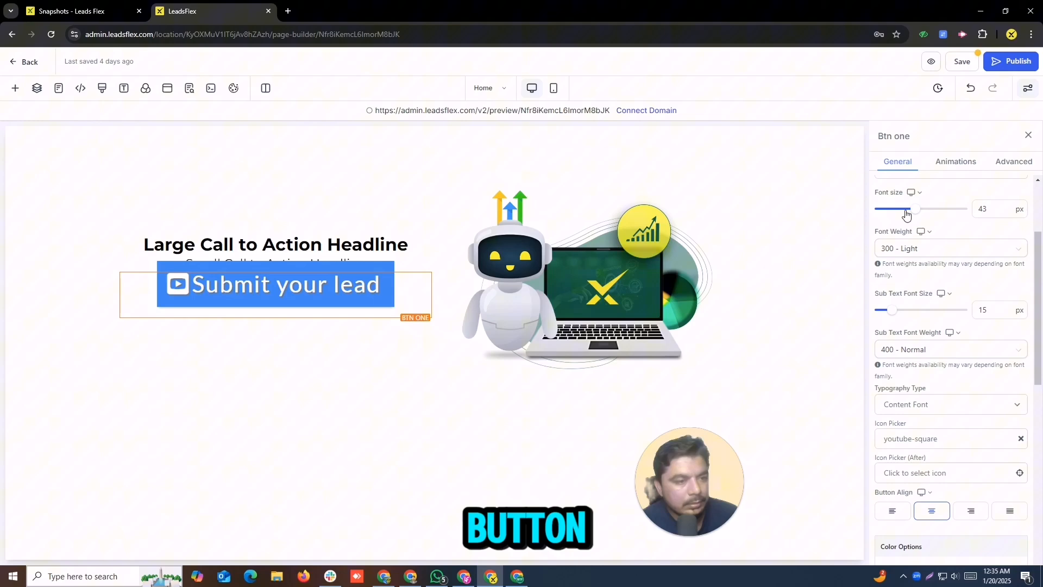
pyautogui.moveTo(906, 210); pyautogui.dragTo(896, 210)
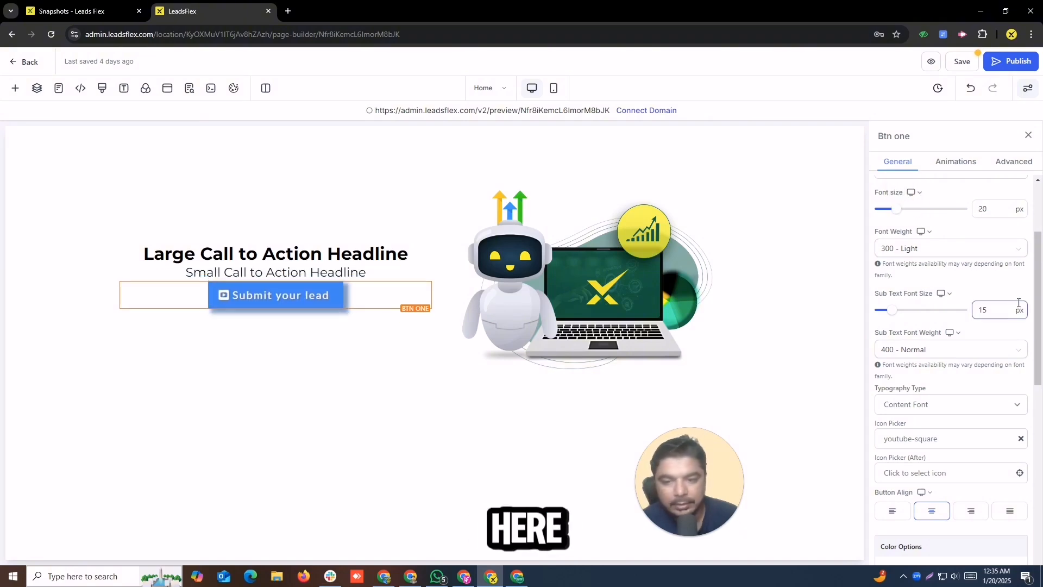
# Step: Check the page layout in the mobile view and return to the desktop view
pyautogui.moveTo(1042, 281); pyautogui.dragTo(1042, 468)
pyautogui.moveTo(1042, 417); pyautogui.dragTo(1030, 199)
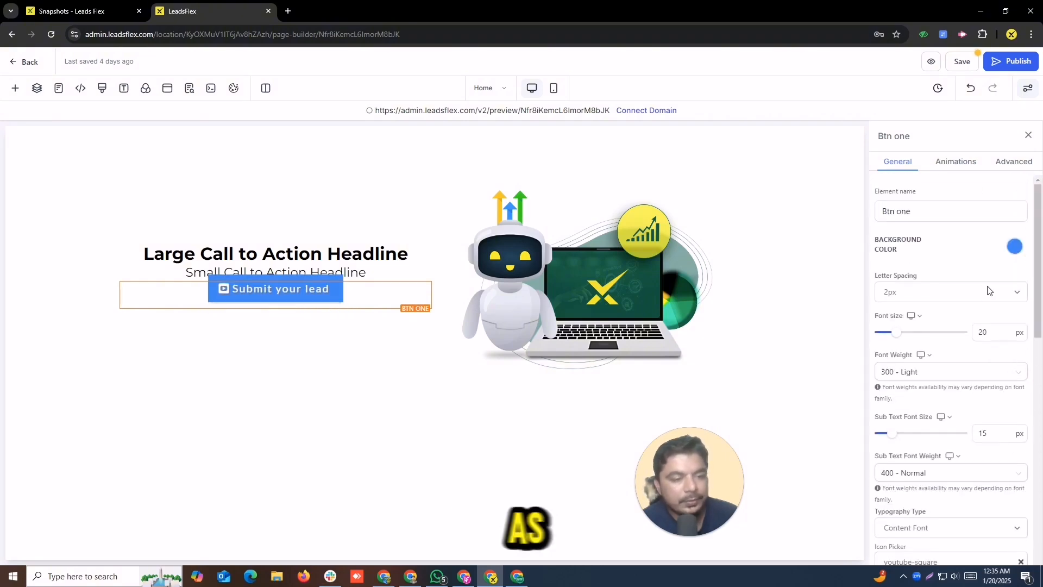
pyautogui.click(921, 317)
pyautogui.click(915, 297)
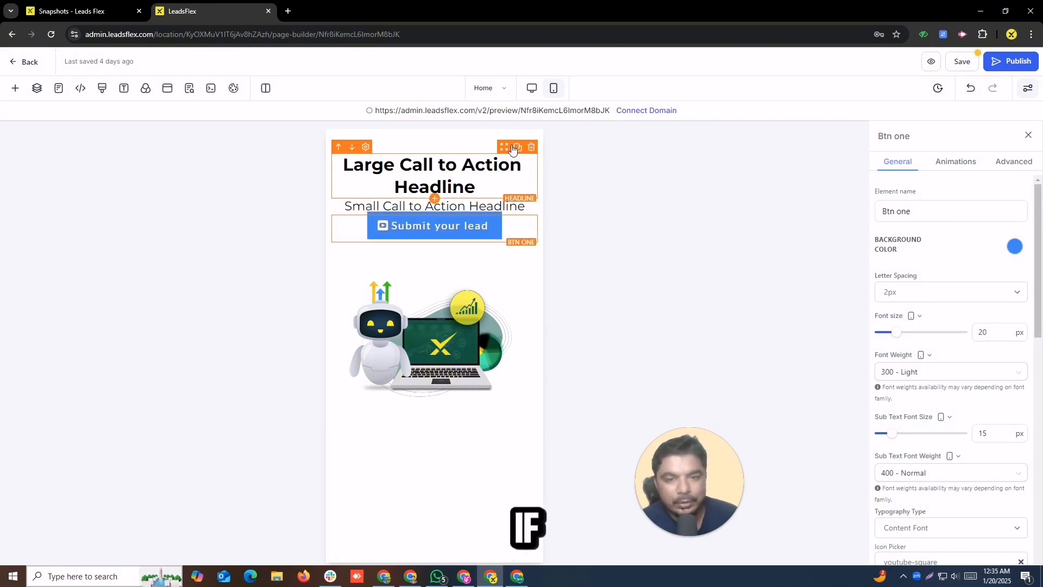
pyautogui.moveTo(506, 149); pyautogui.dragTo(481, 152)
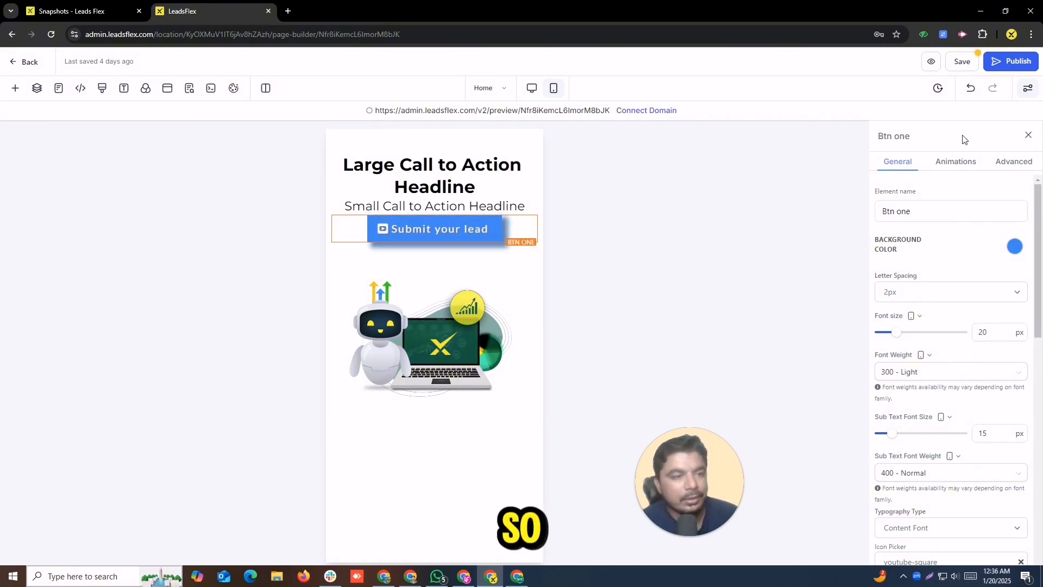
pyautogui.click(532, 88)
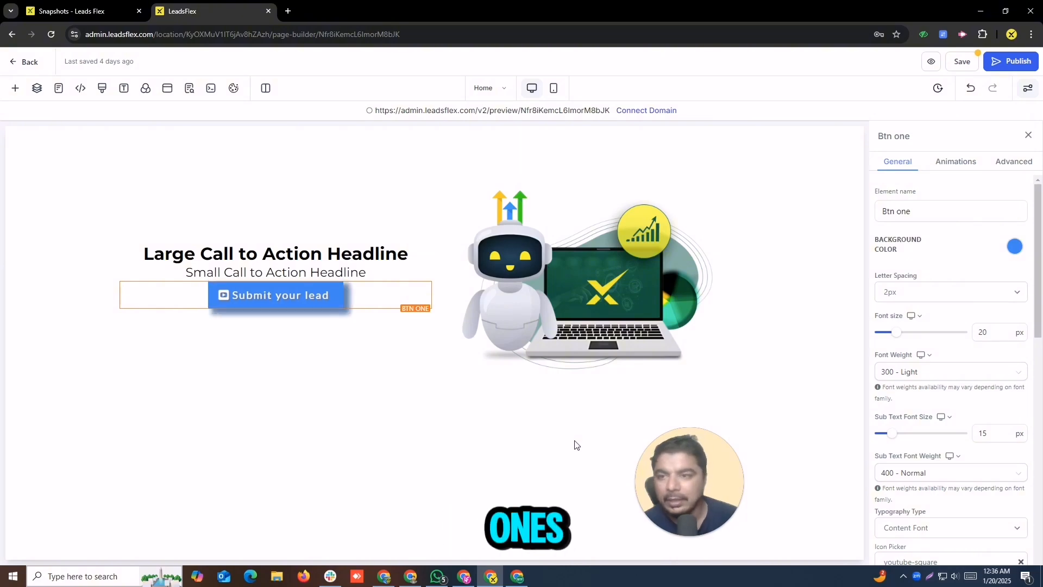
# Step: Switch to the LeadsFlex website in the other browser tab and open its home page
pyautogui.click(80, 6)
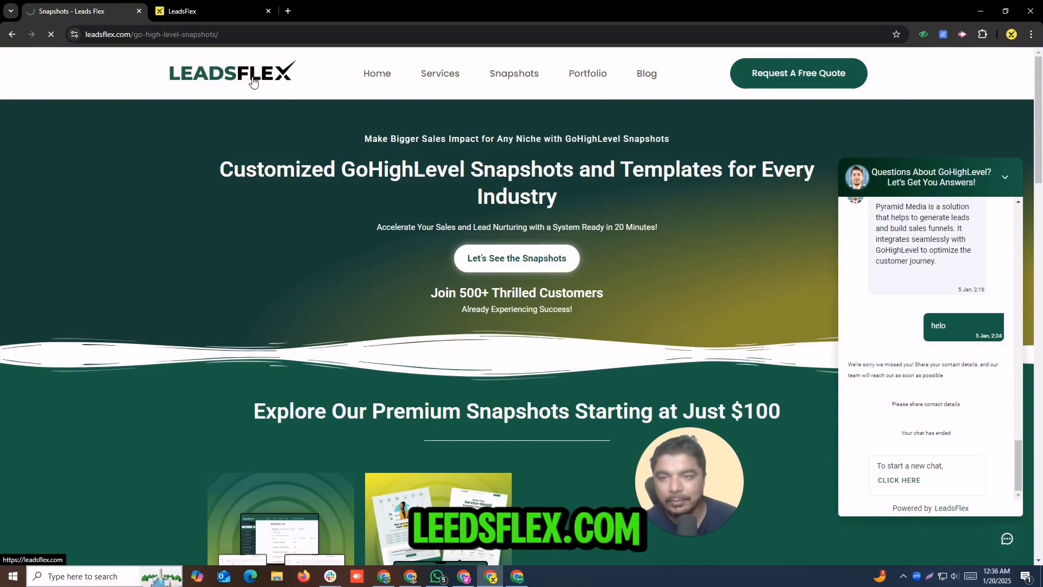
pyautogui.click(267, 87)
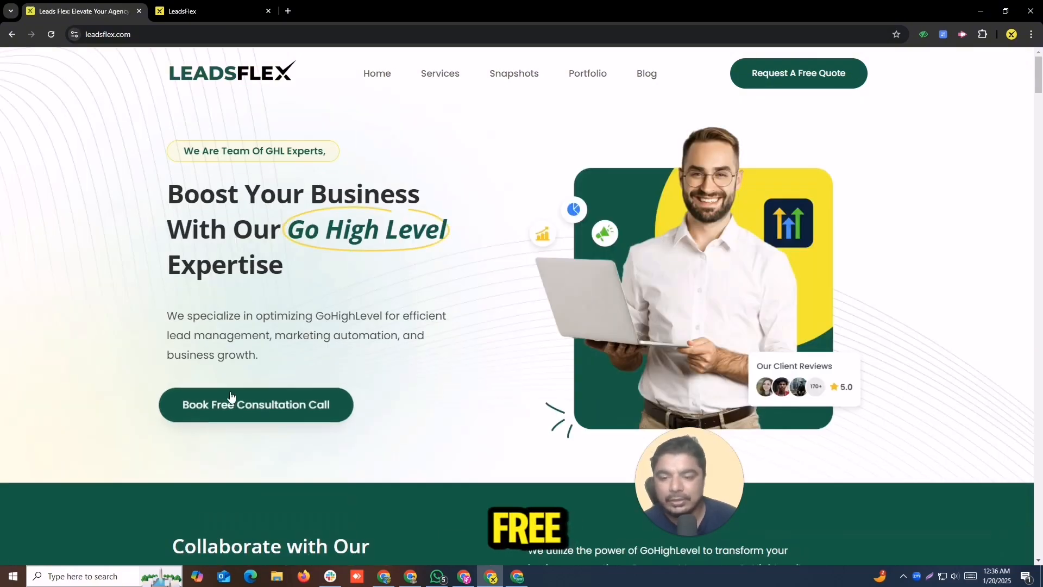